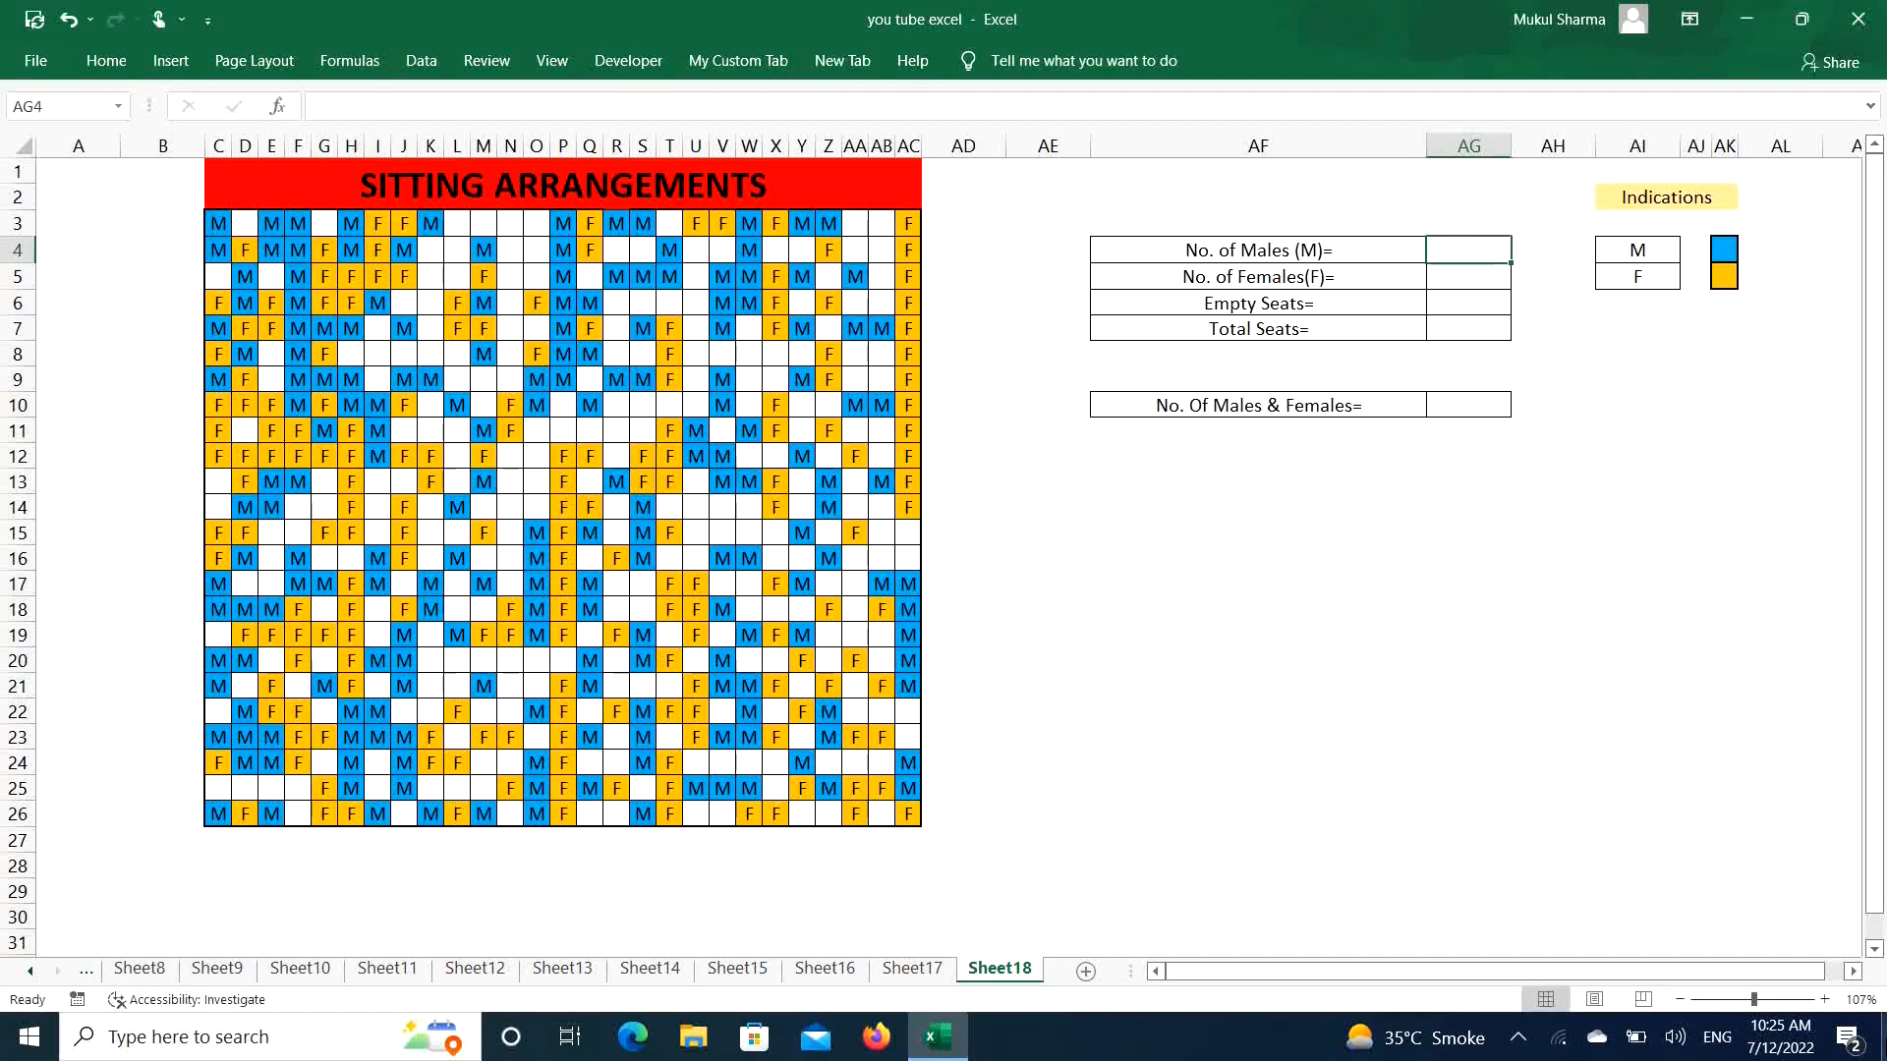
text(=cou)
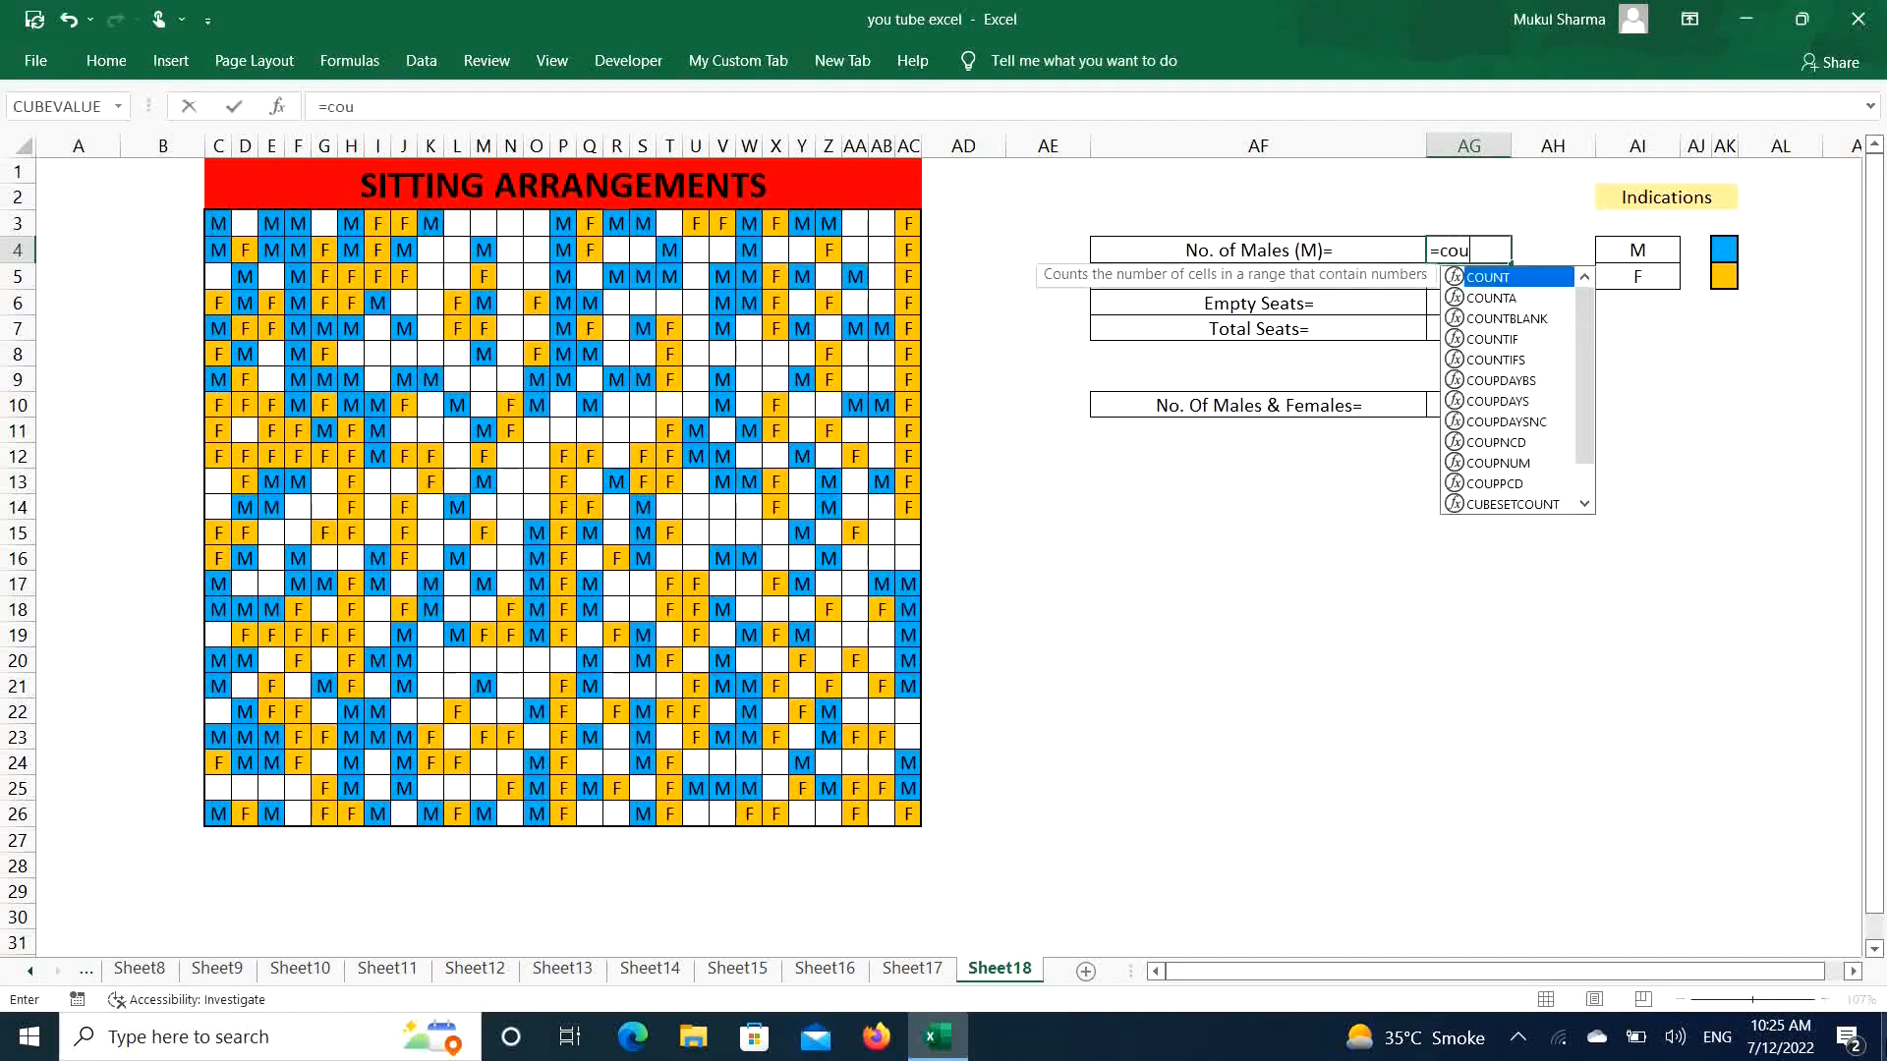
text(ntif)
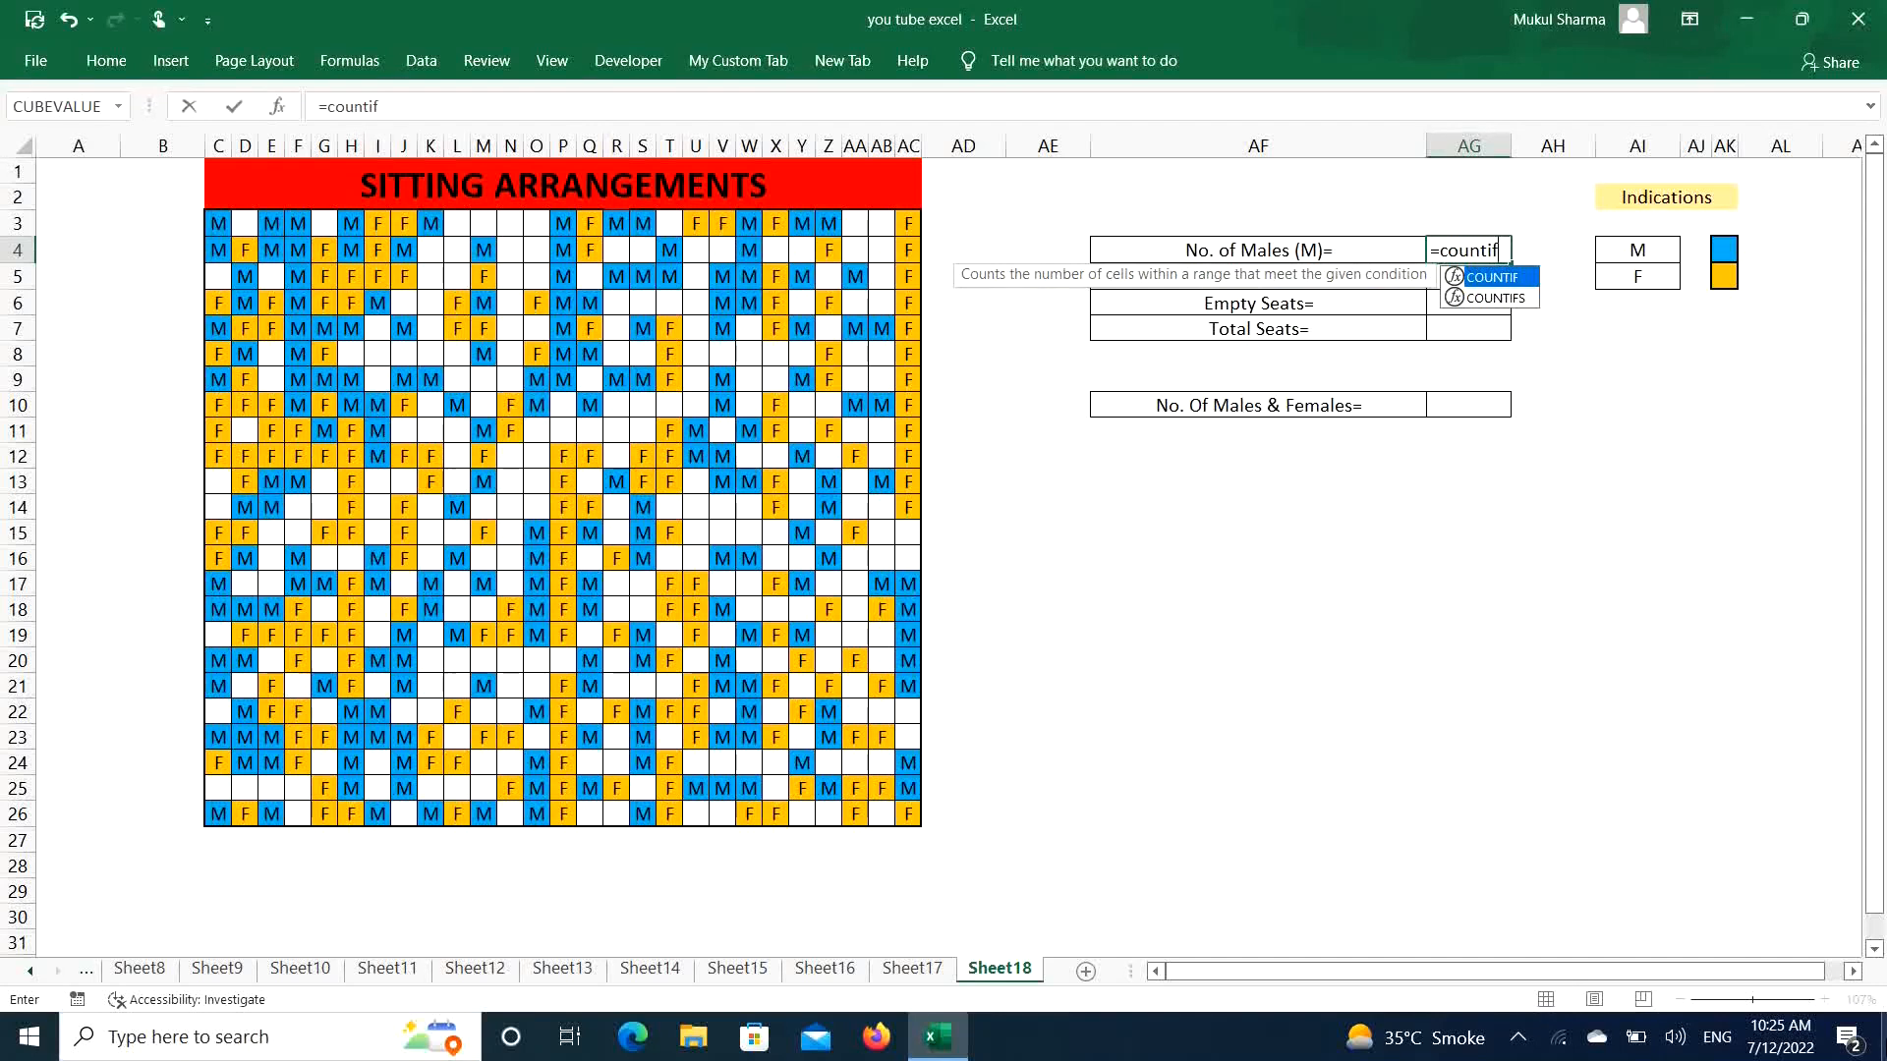
key(Tab)
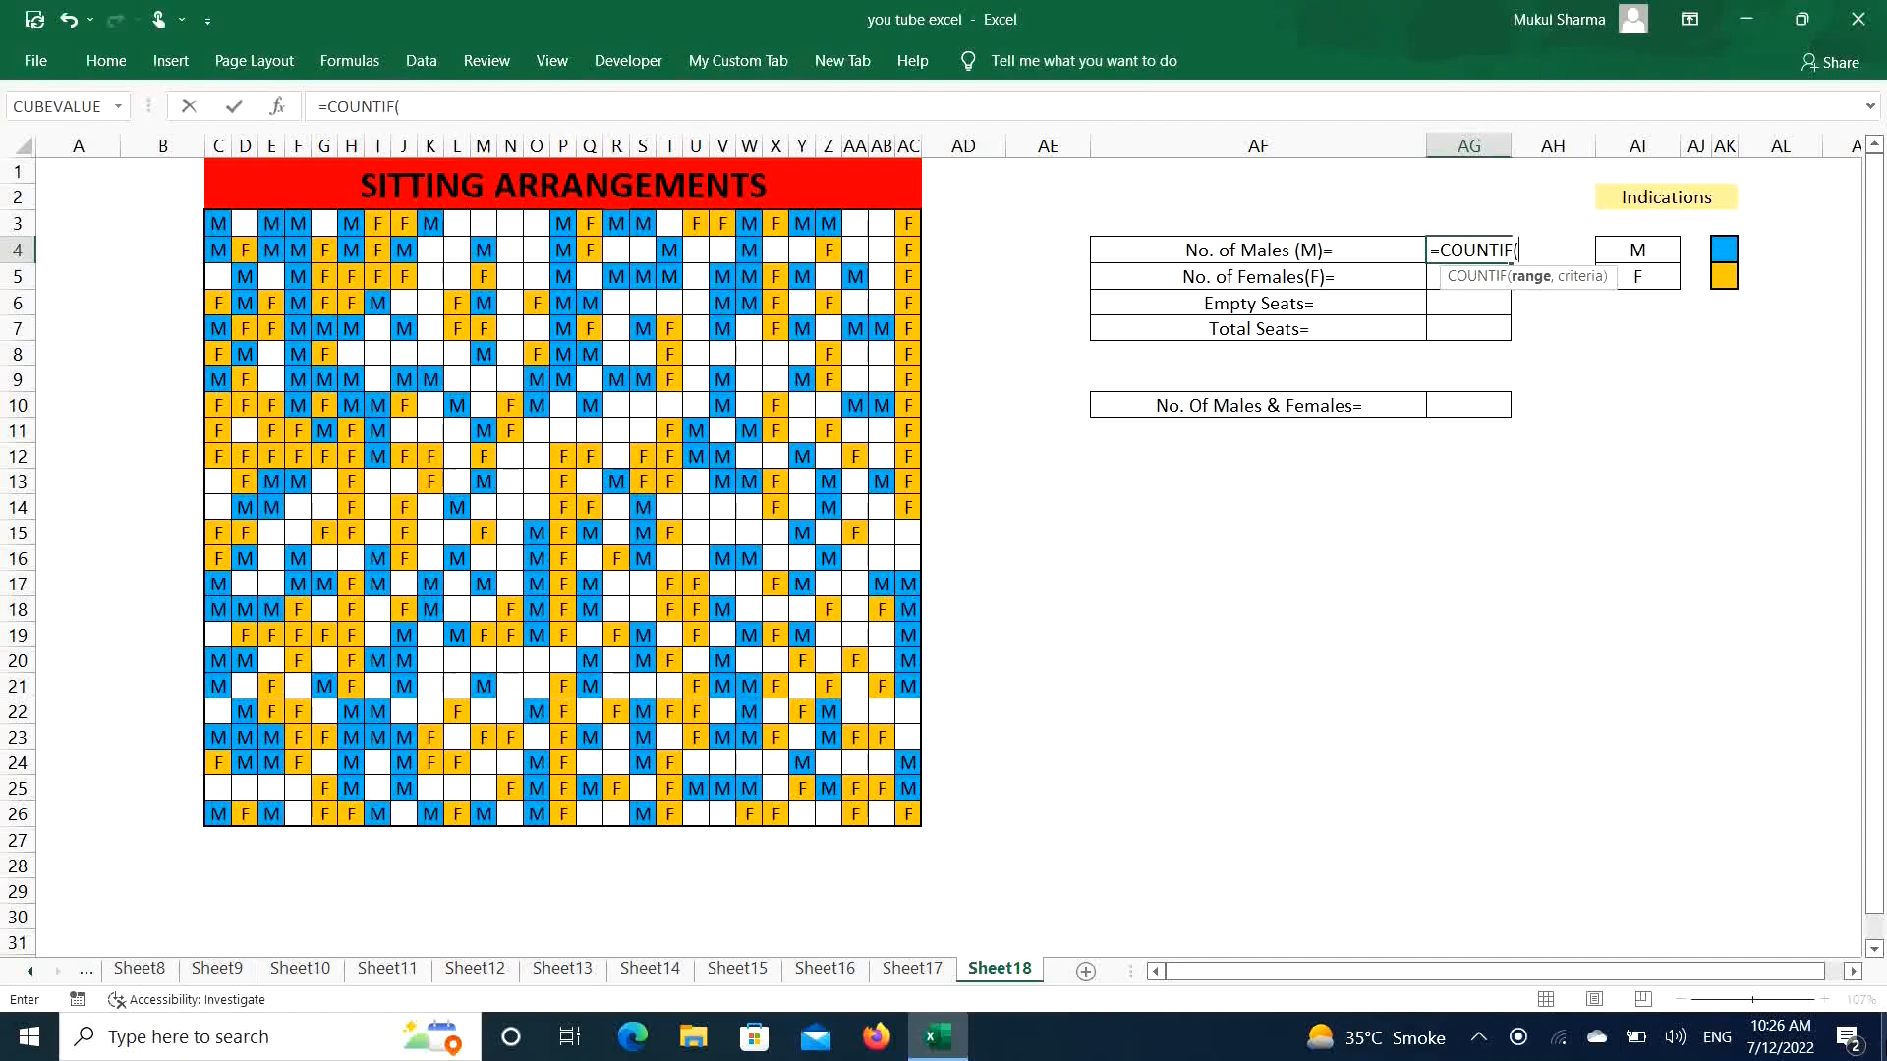
key(BackSpace)
key(BackSpace)
key(BackSpace)
key(BackSpace)
key(BackSpace)
key(BackSpace)
key(BackSpace)
key(BackSpace)
key(BackSpace)
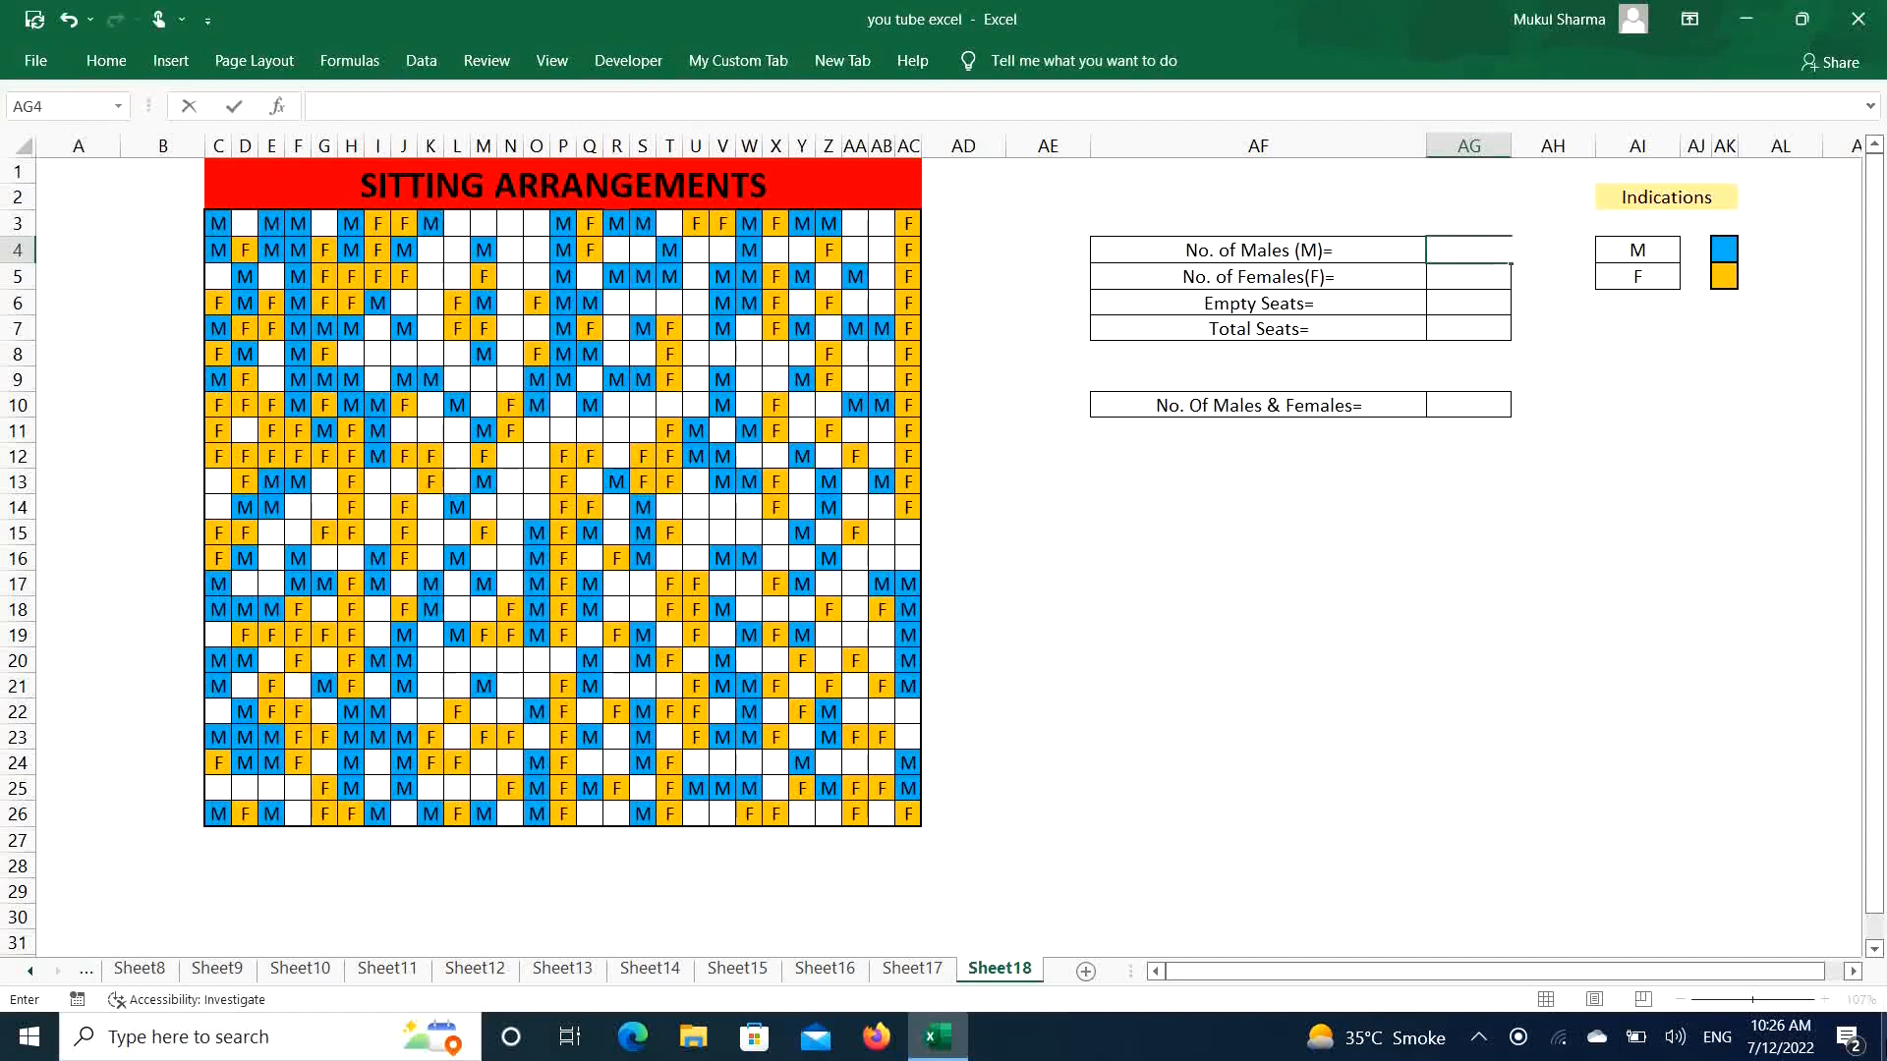
click(1357, 534)
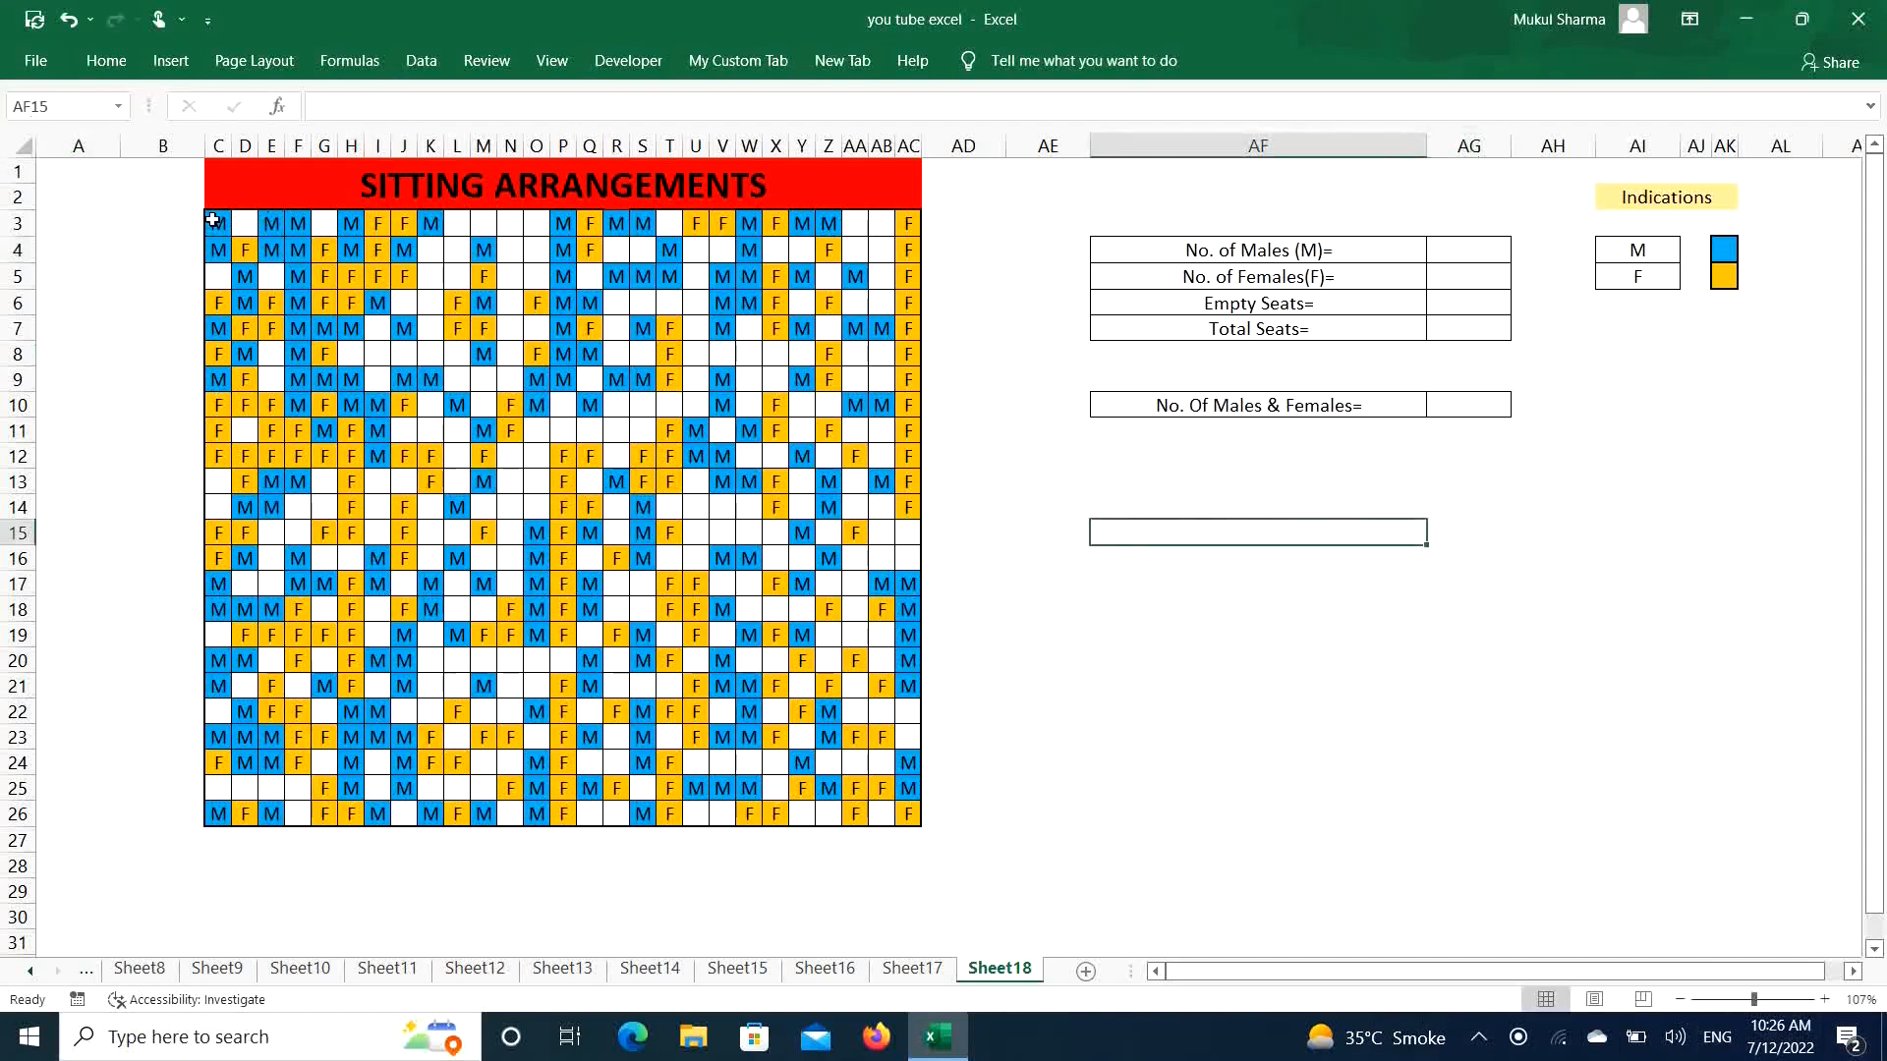
Name the seating grid range C3:AC26 as Sitting_P
drag(212, 220, 910, 816)
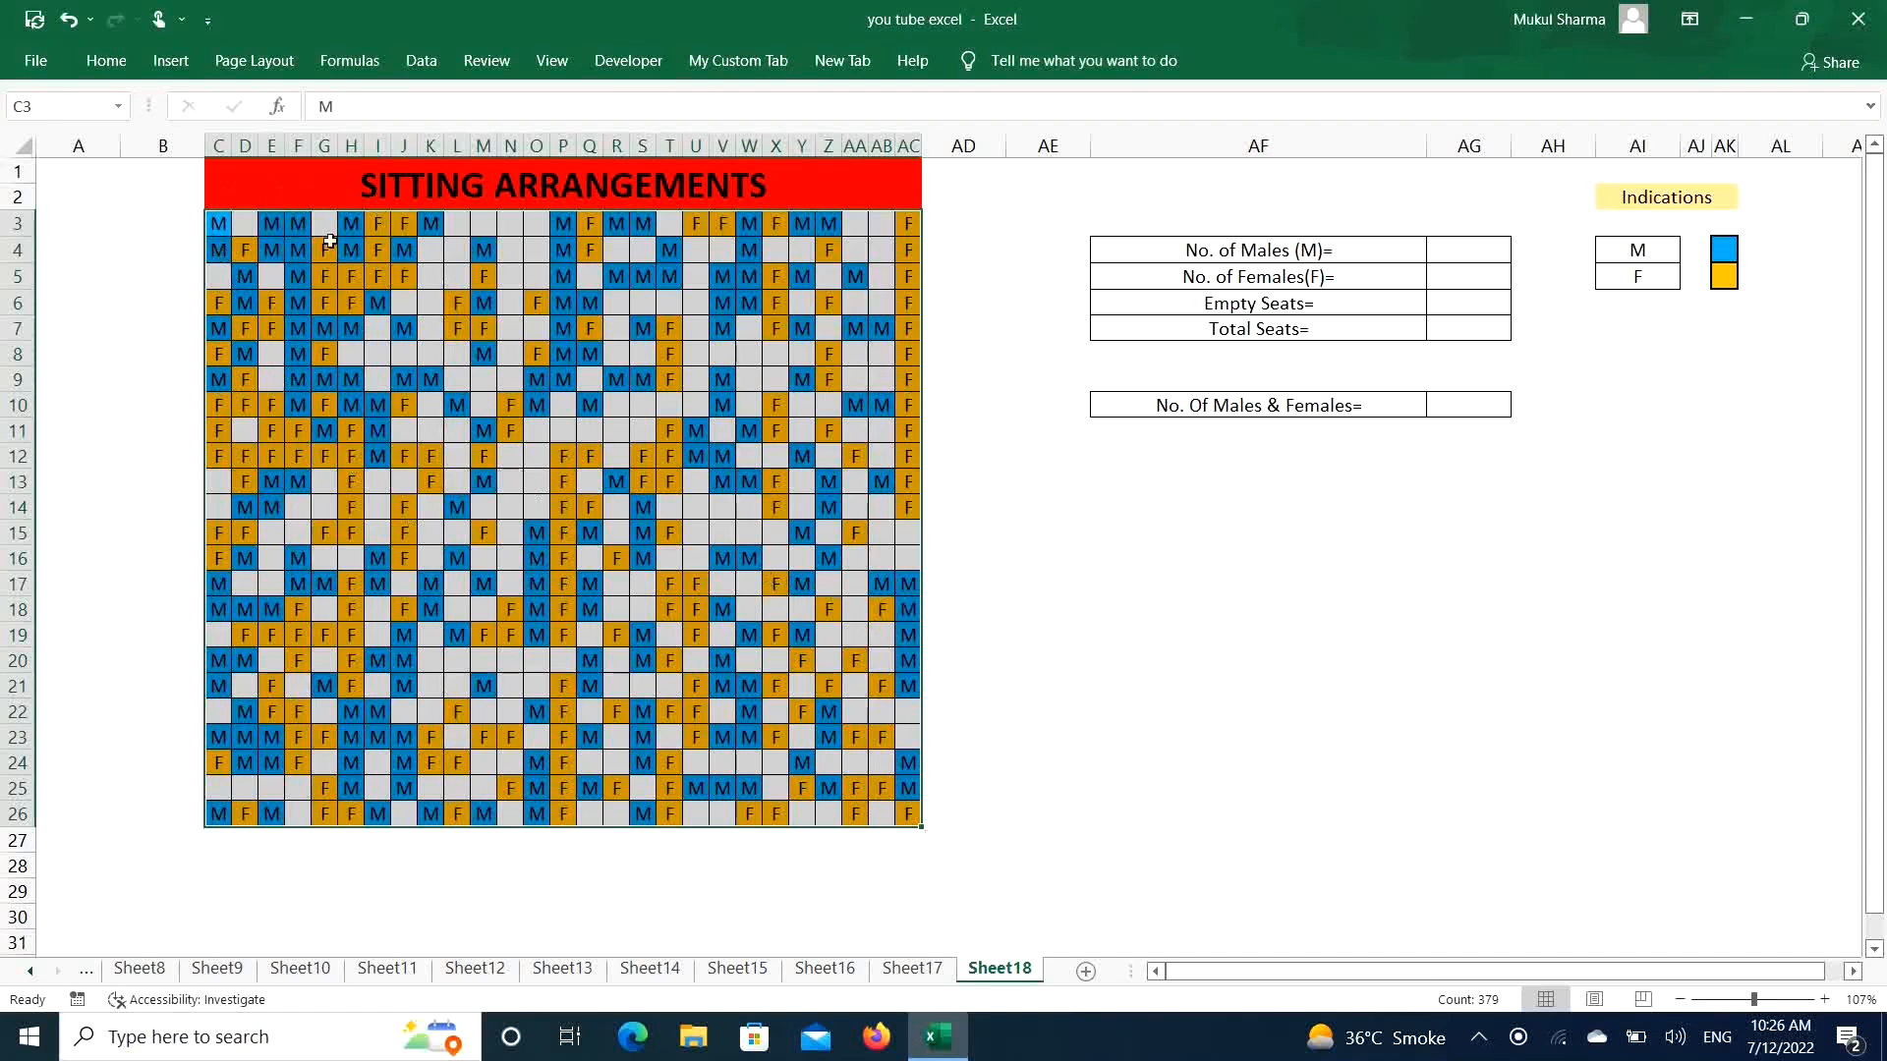
click(39, 108)
text(Sitting_P)
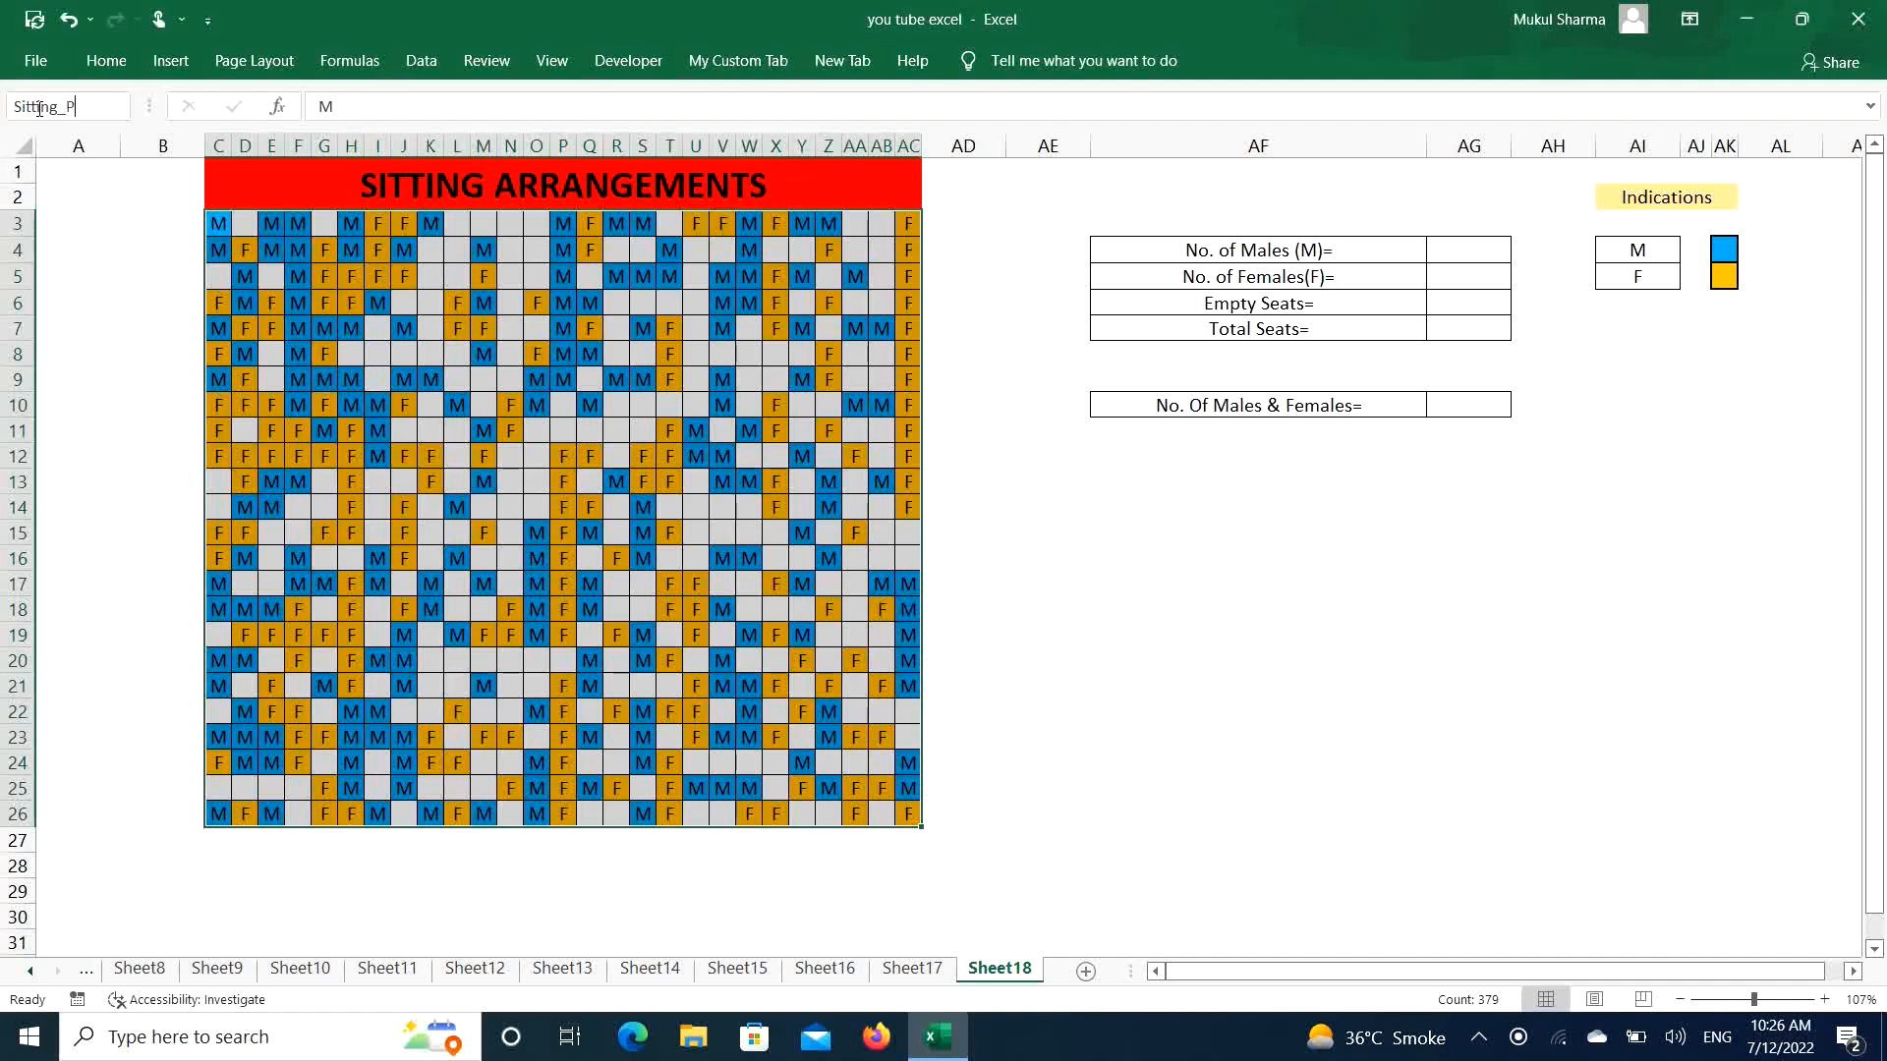
key(Return)
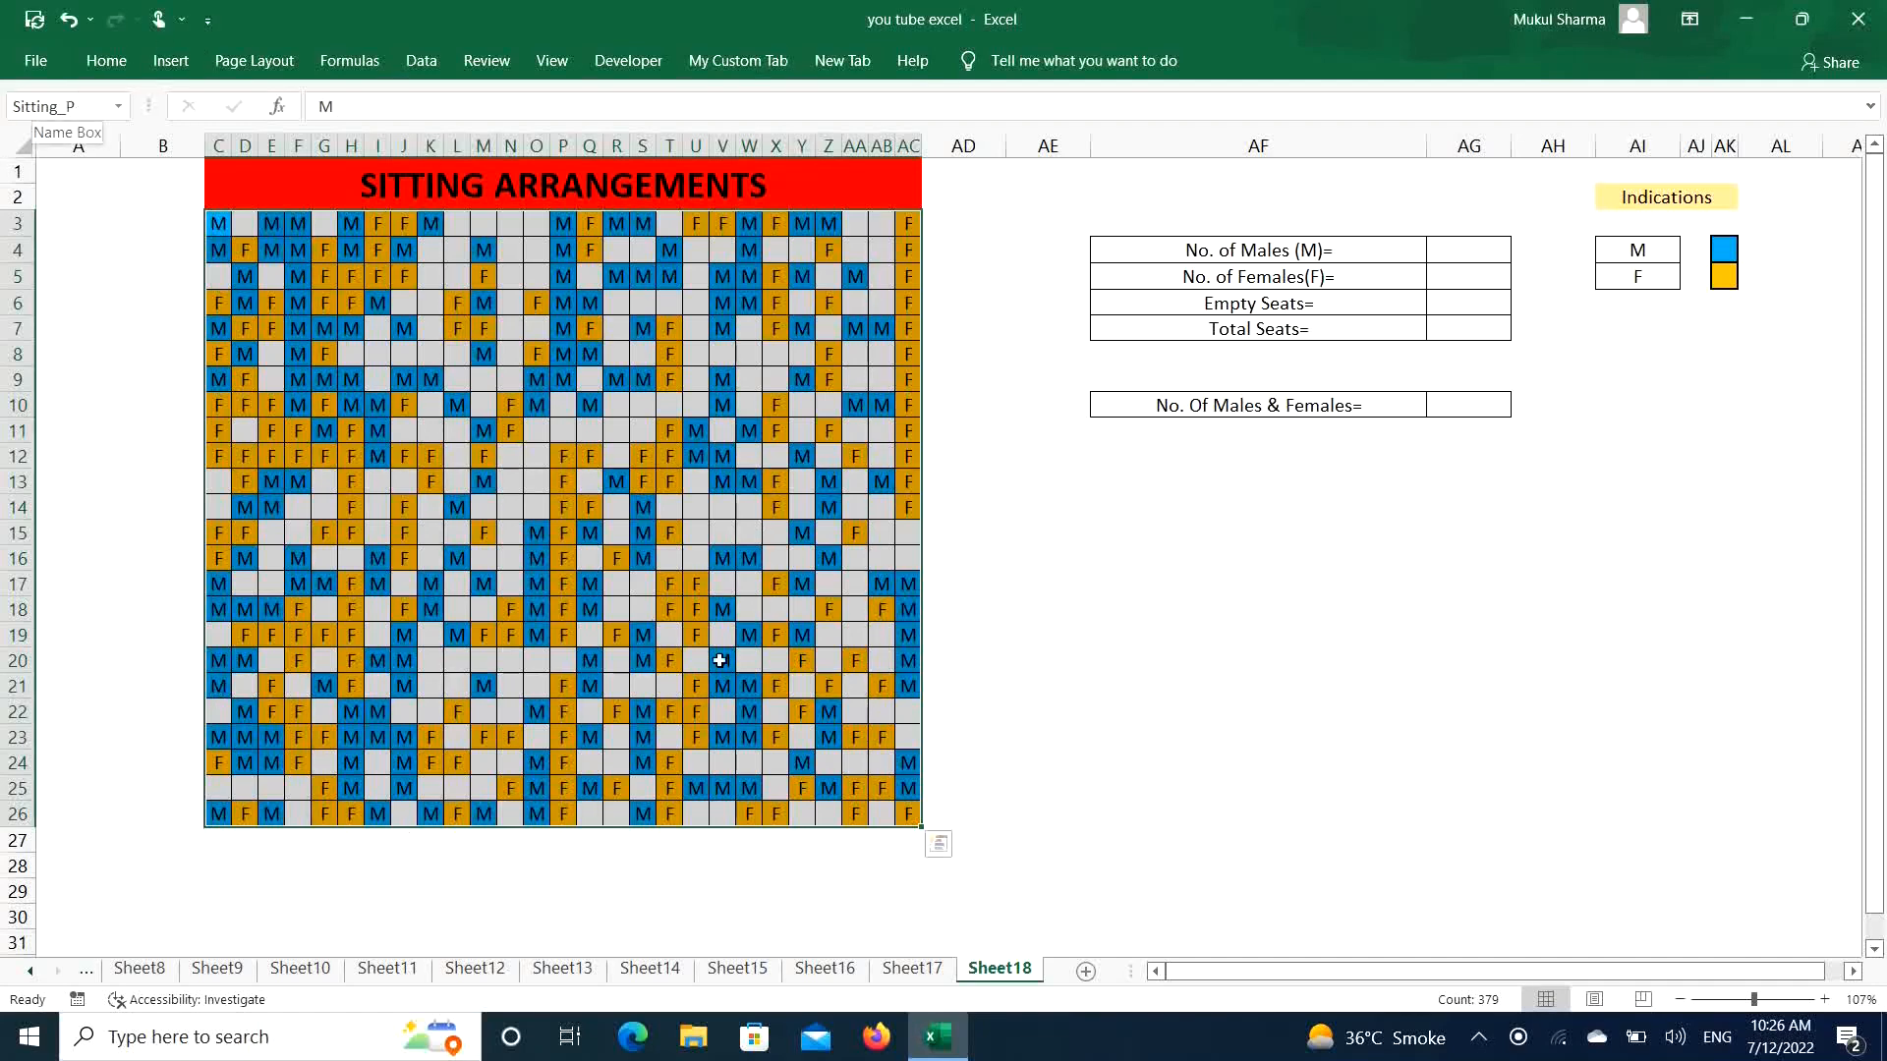
Enter =COUNTIF(Sitting_P,"M") in cell AG4 to count the number of males
click(1470, 252)
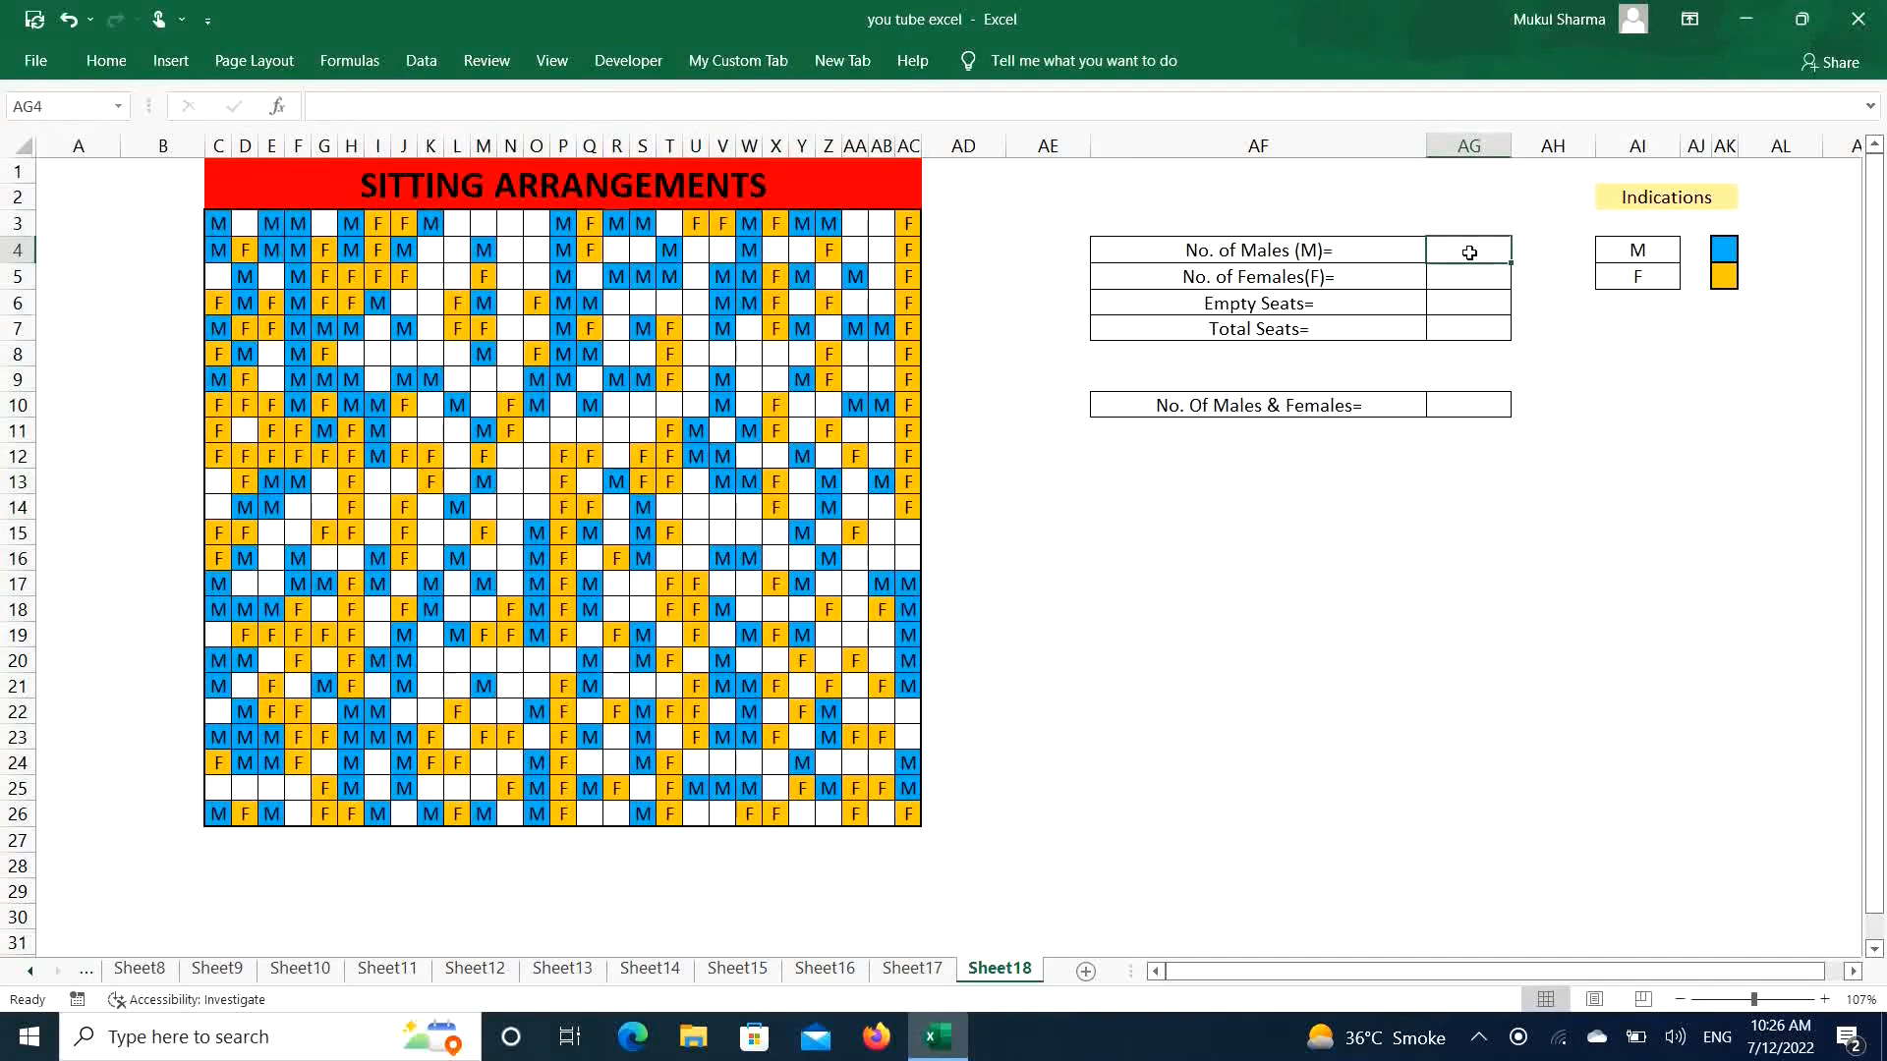
text(=c)
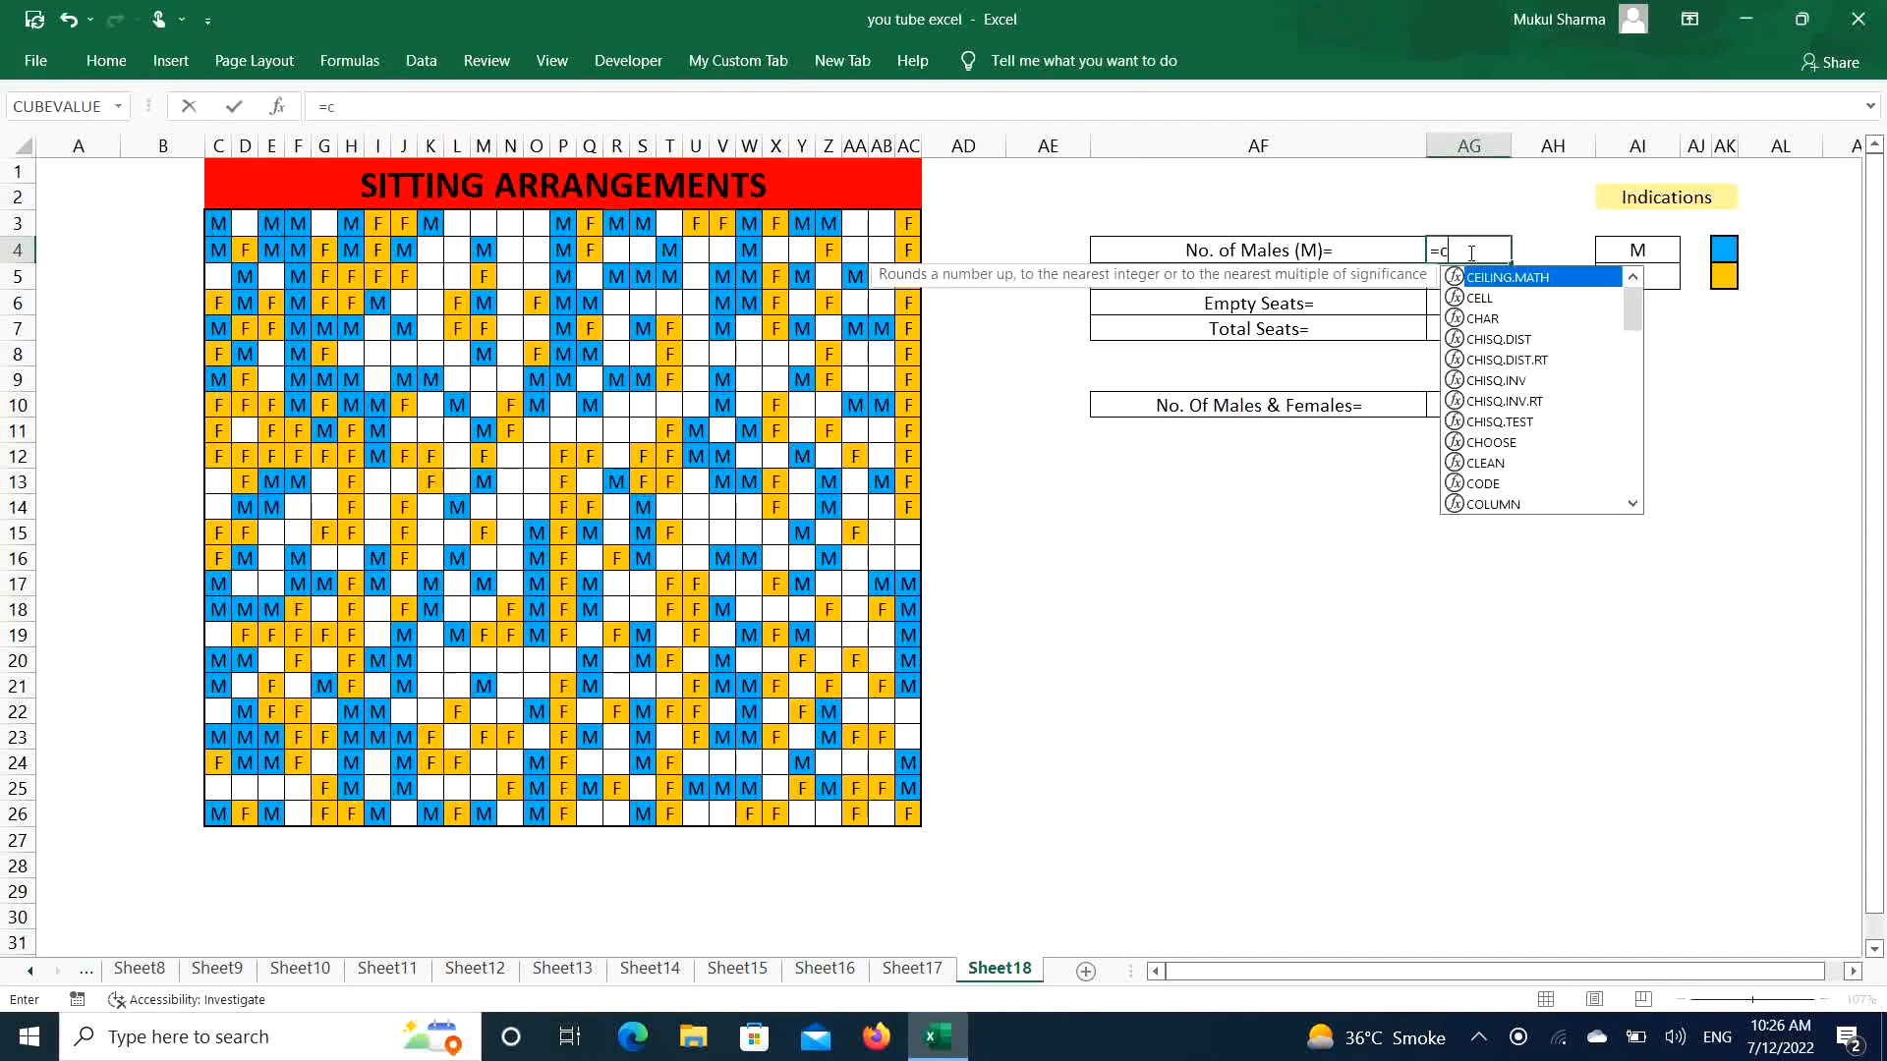
text(ountif)
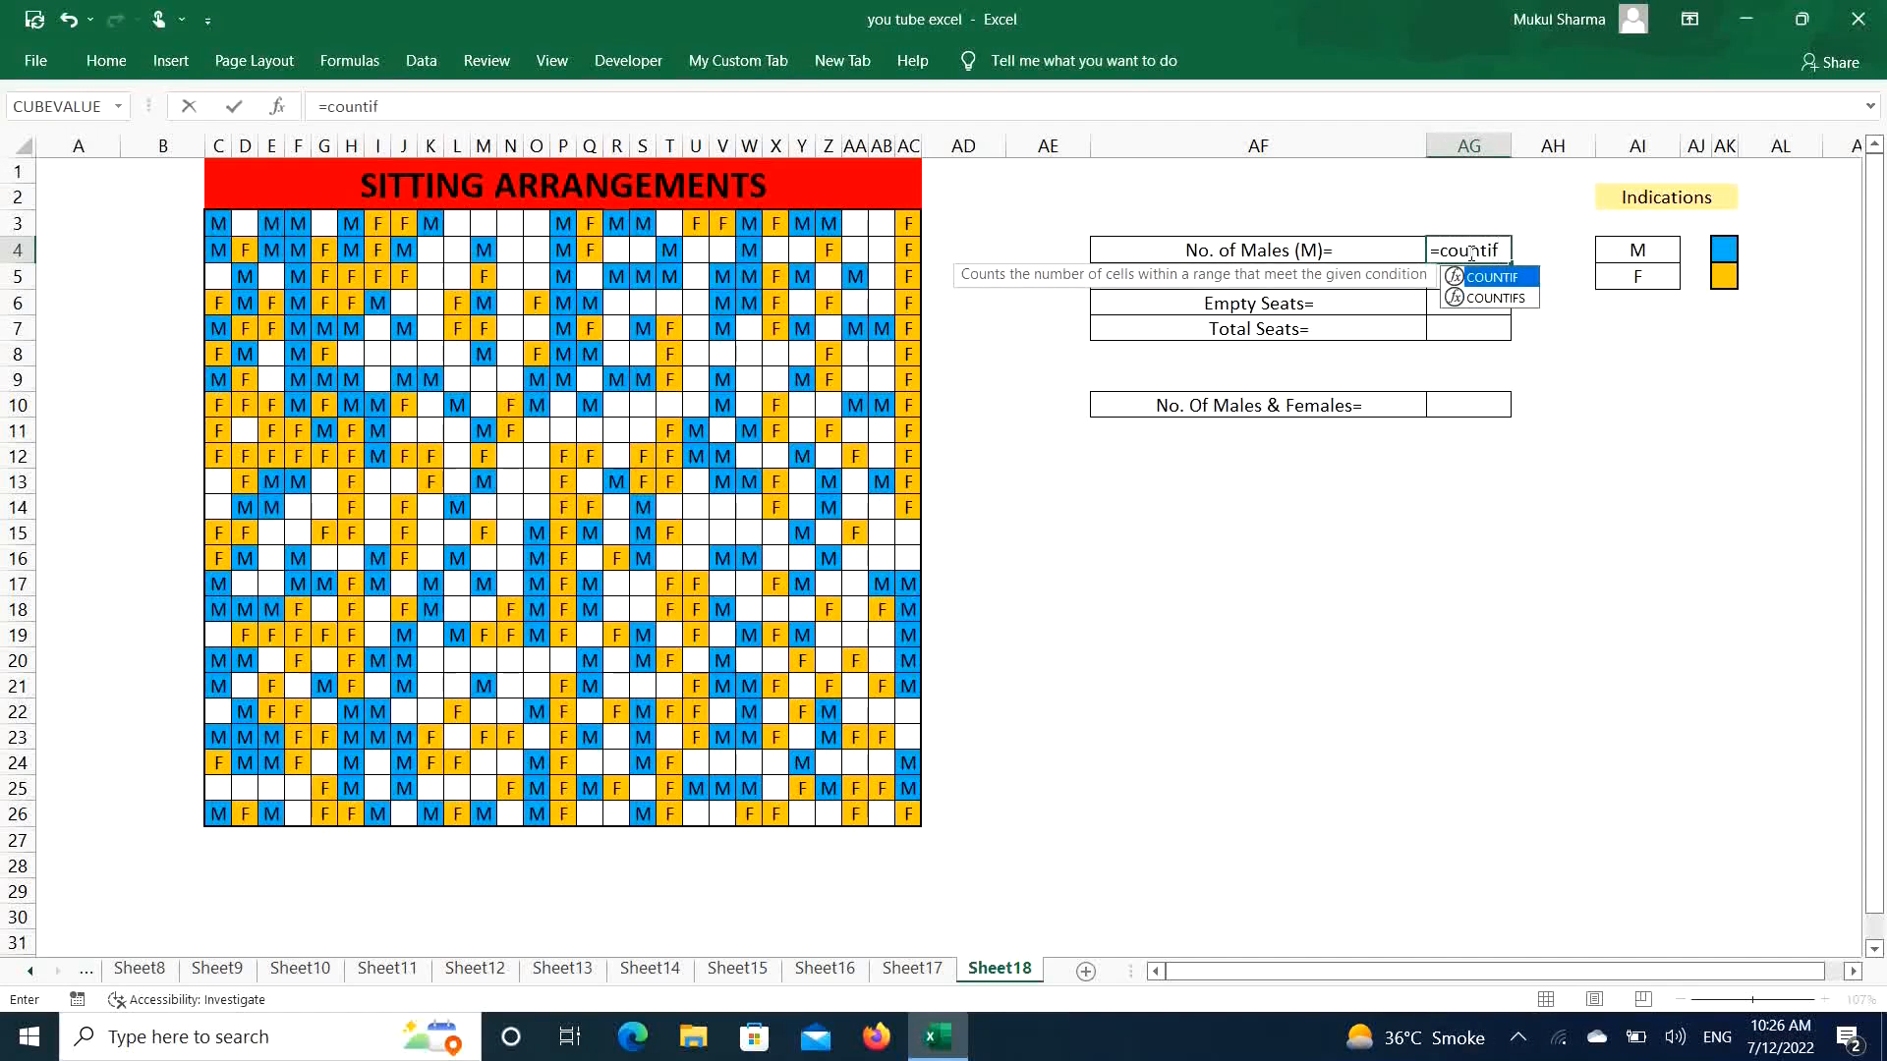
key(Tab)
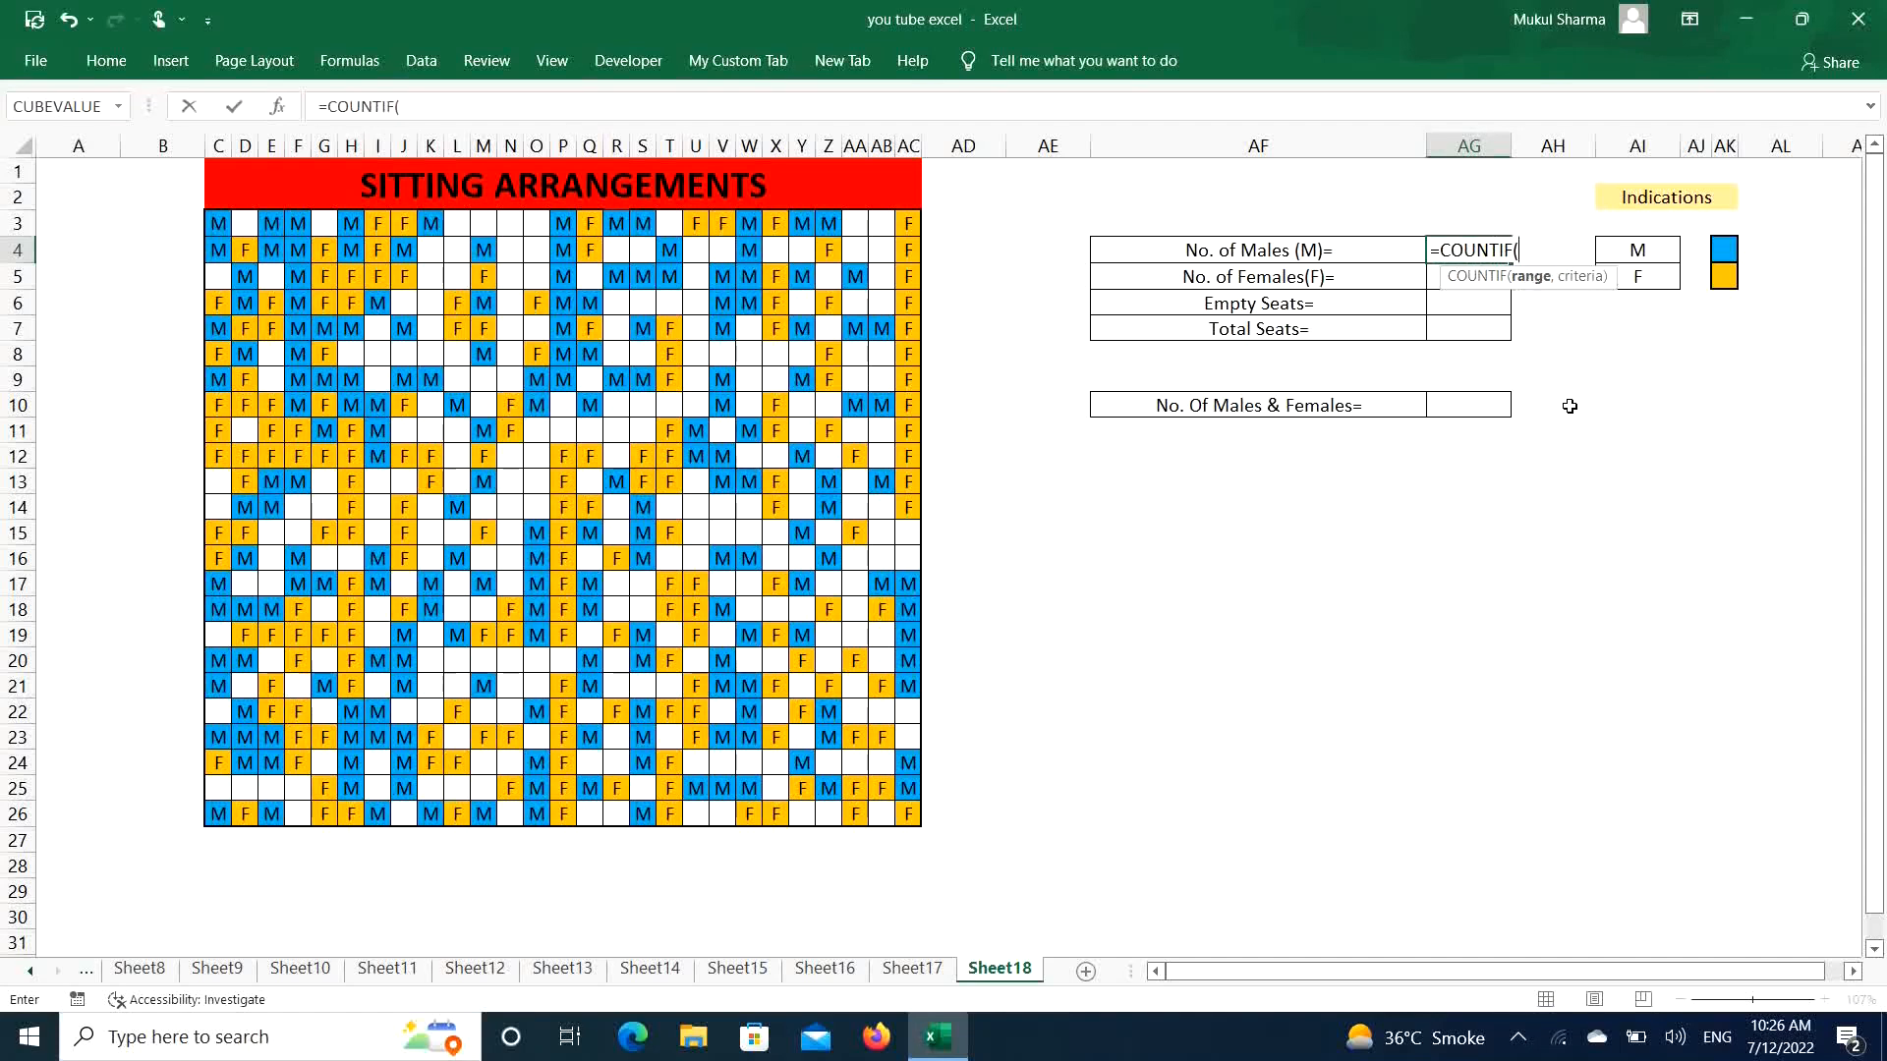
text(si)
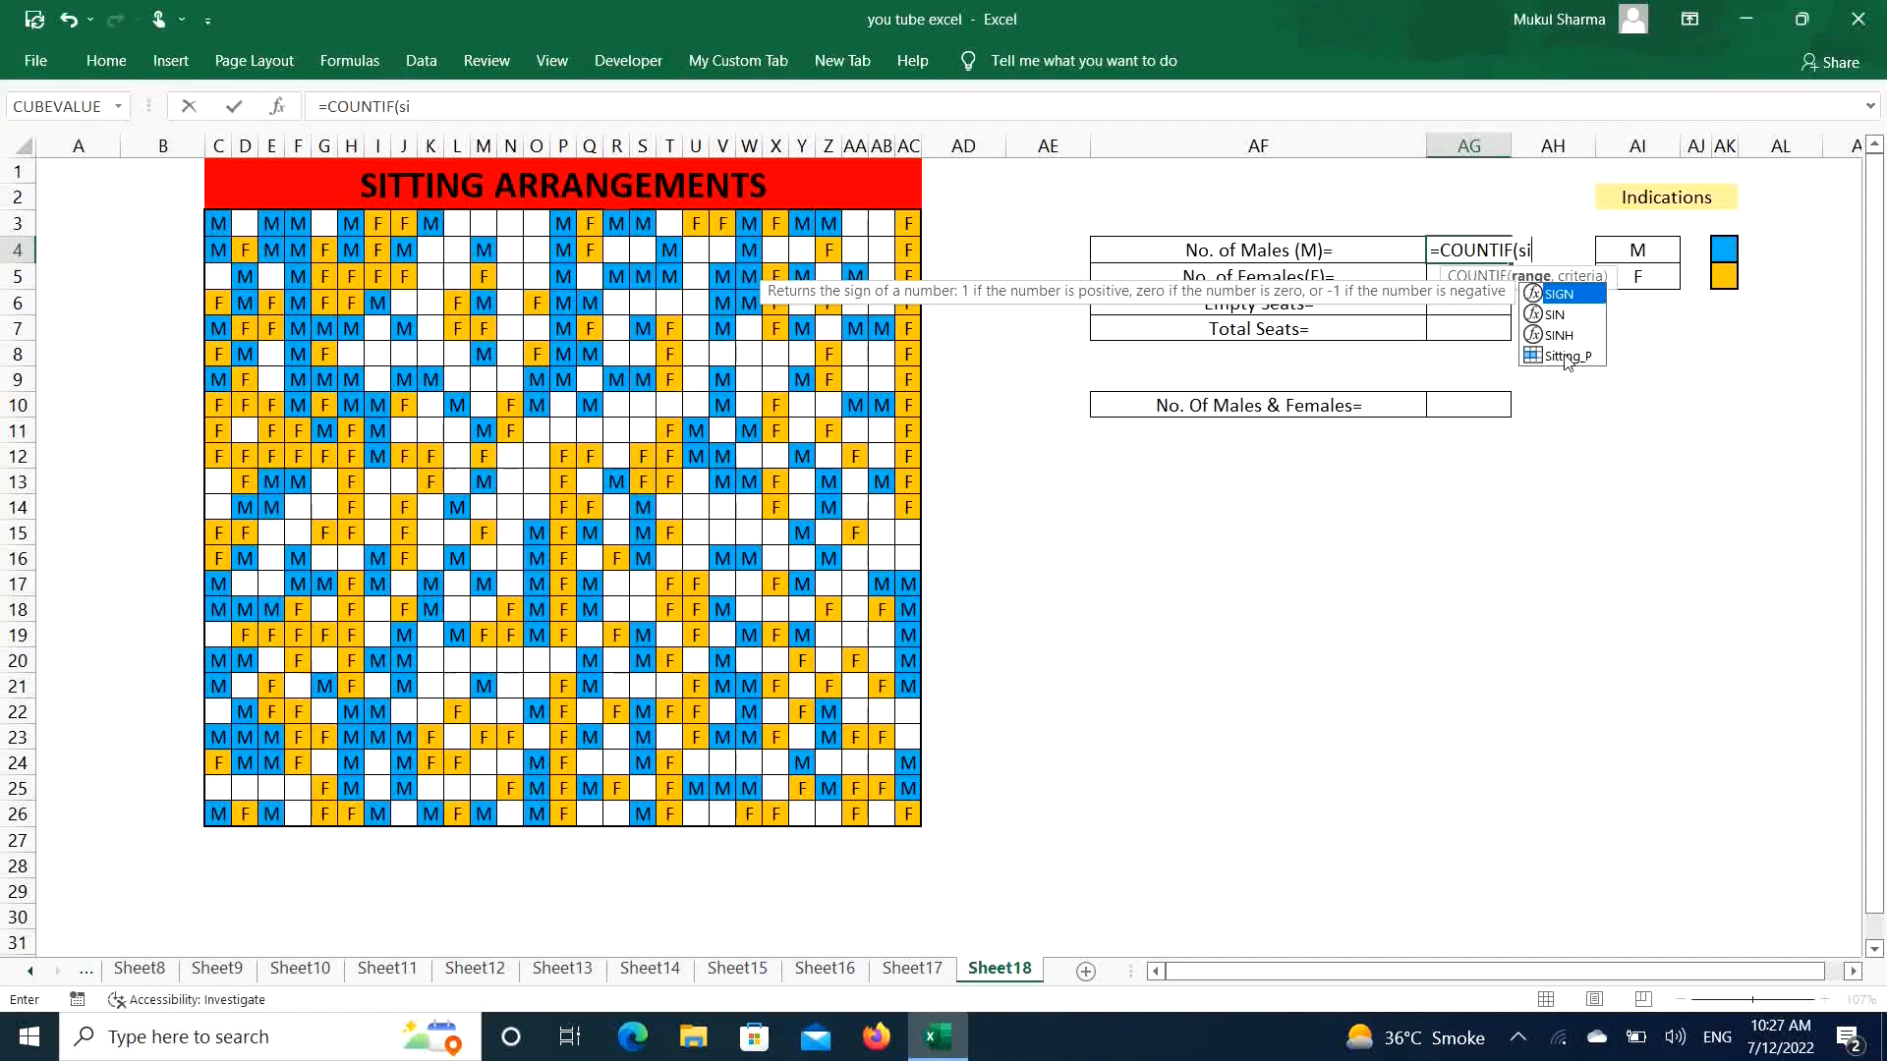
click(1567, 358)
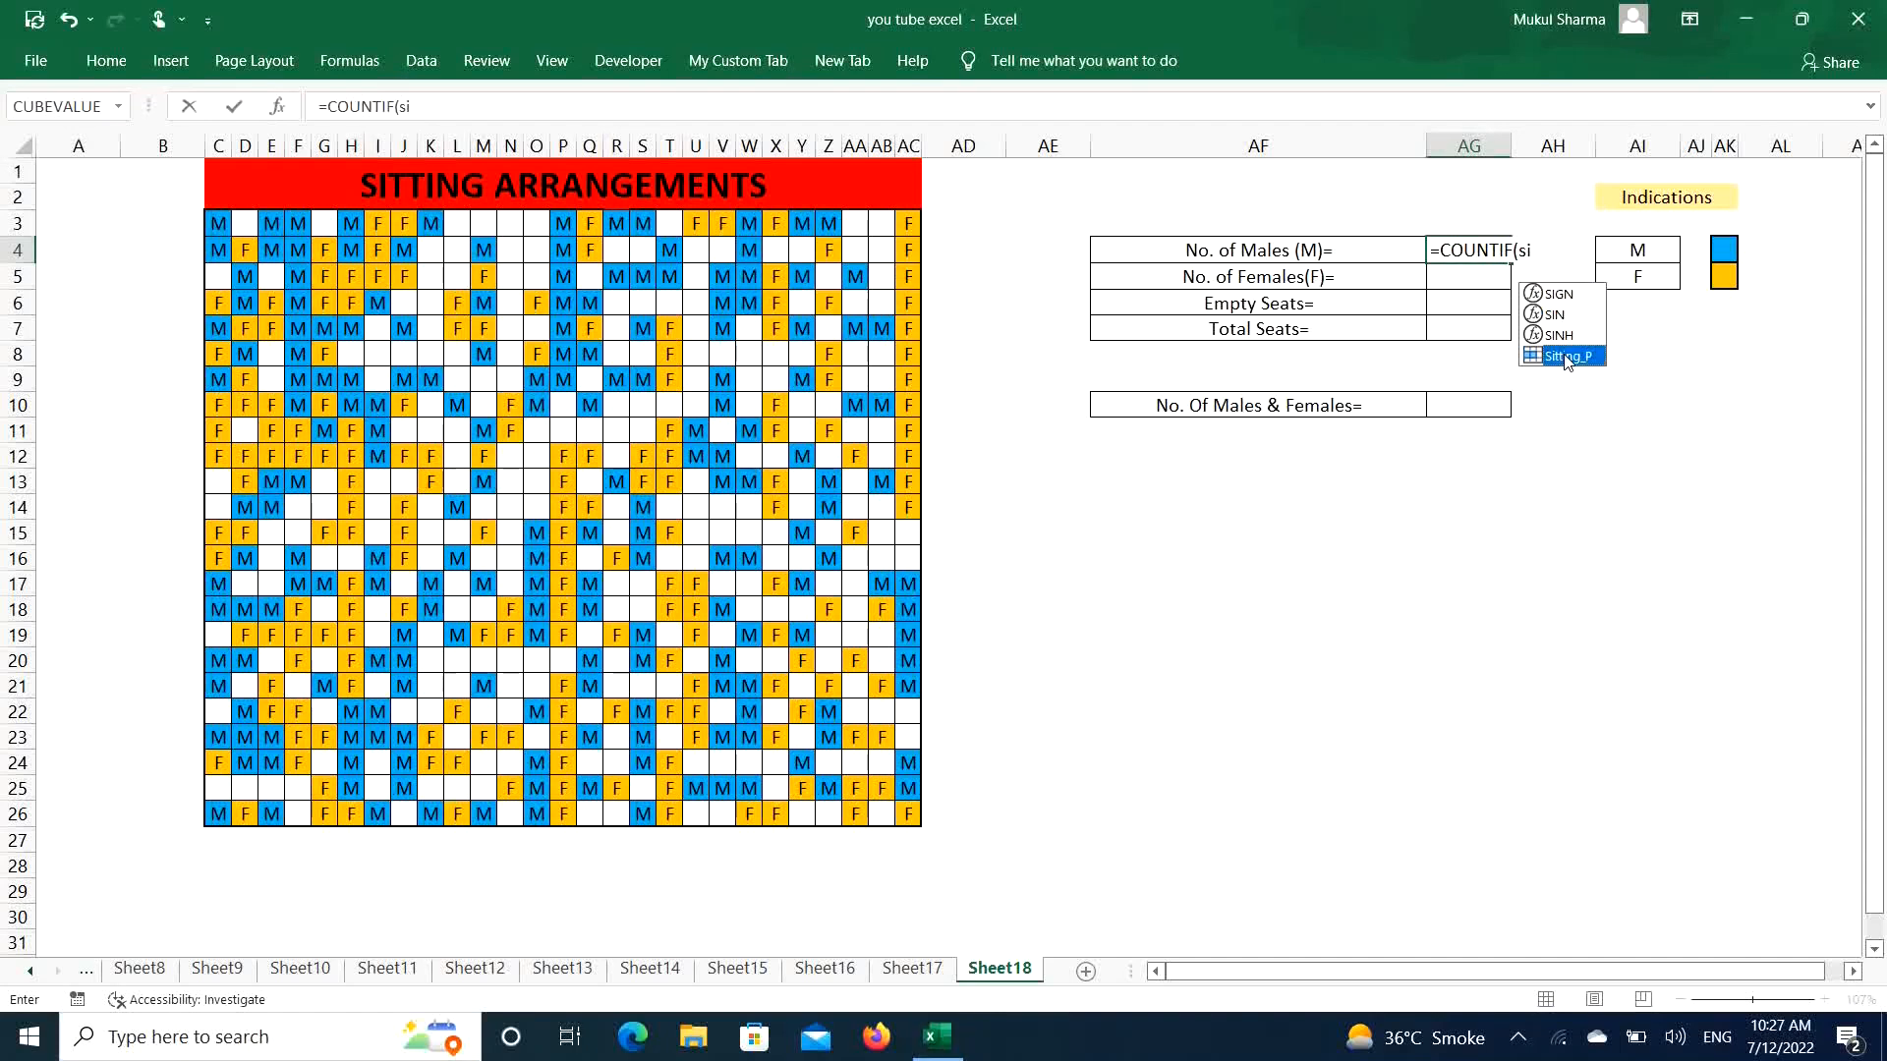
double_click(1566, 358)
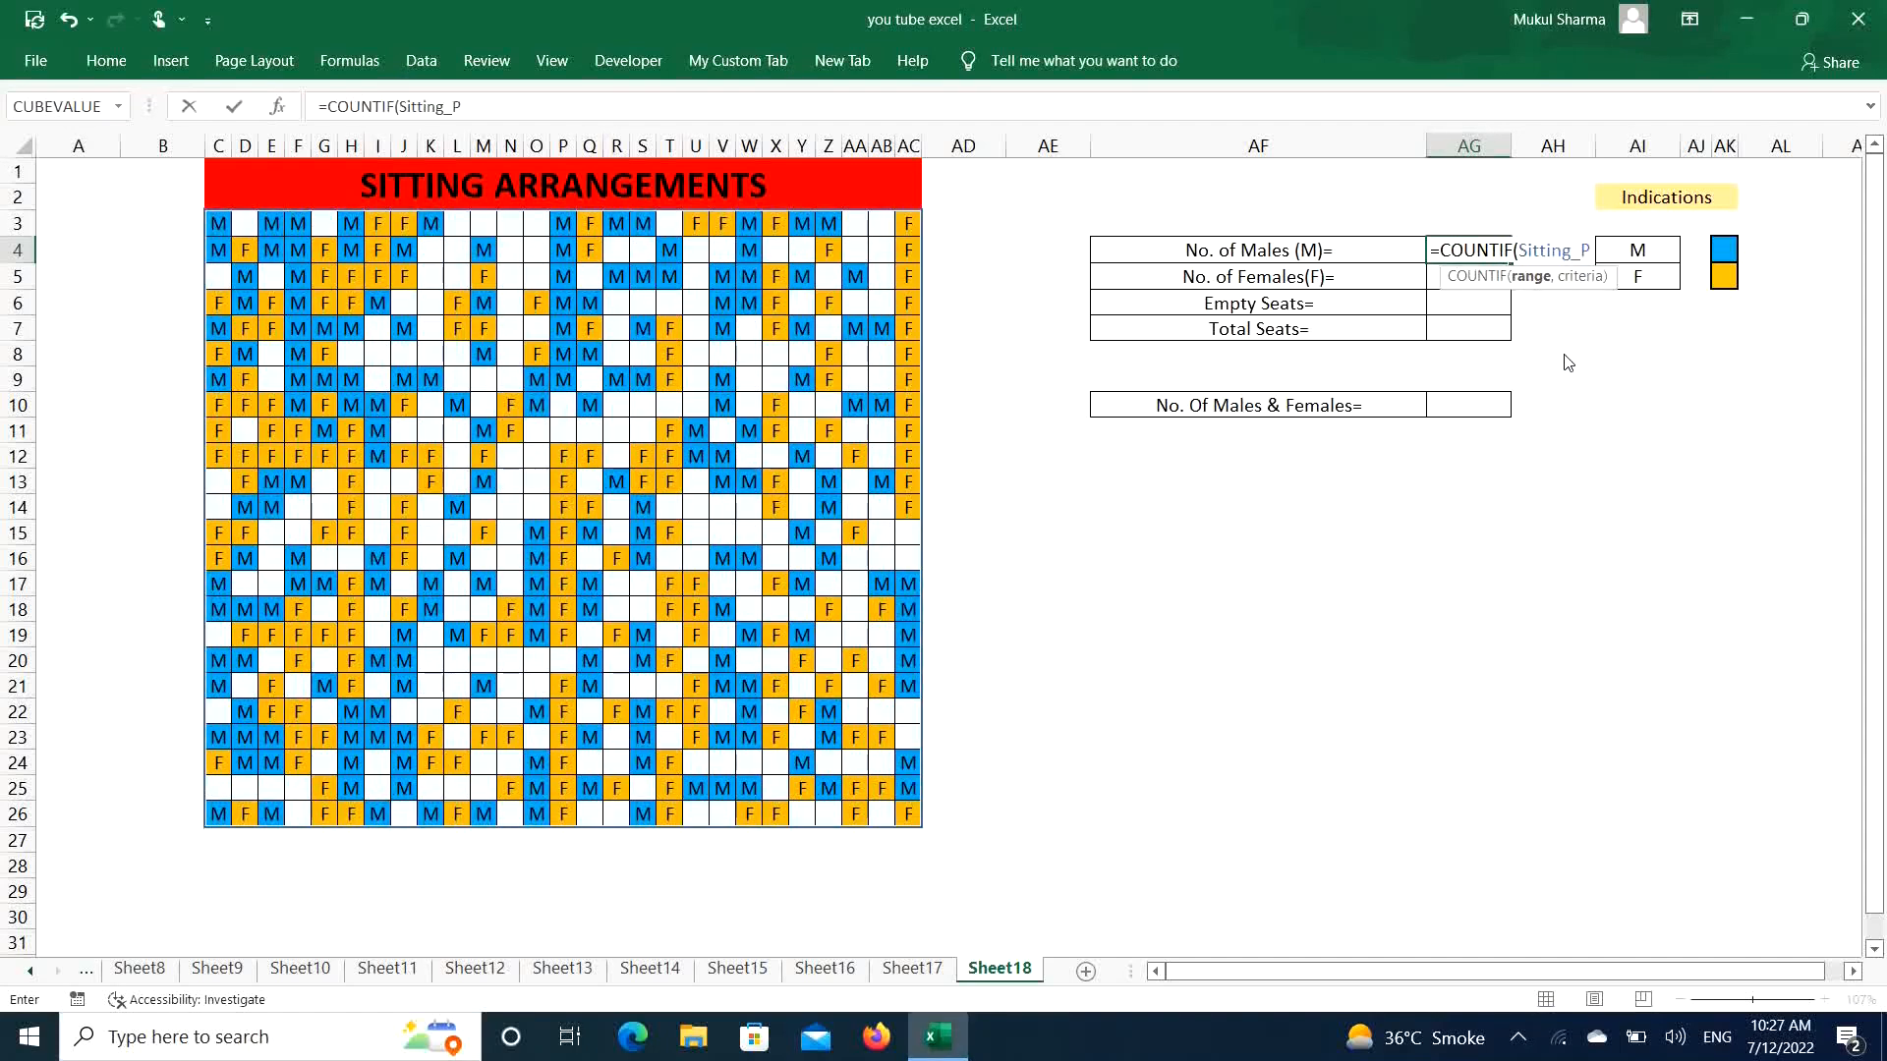
text(,)
text("M"))
key(Return)
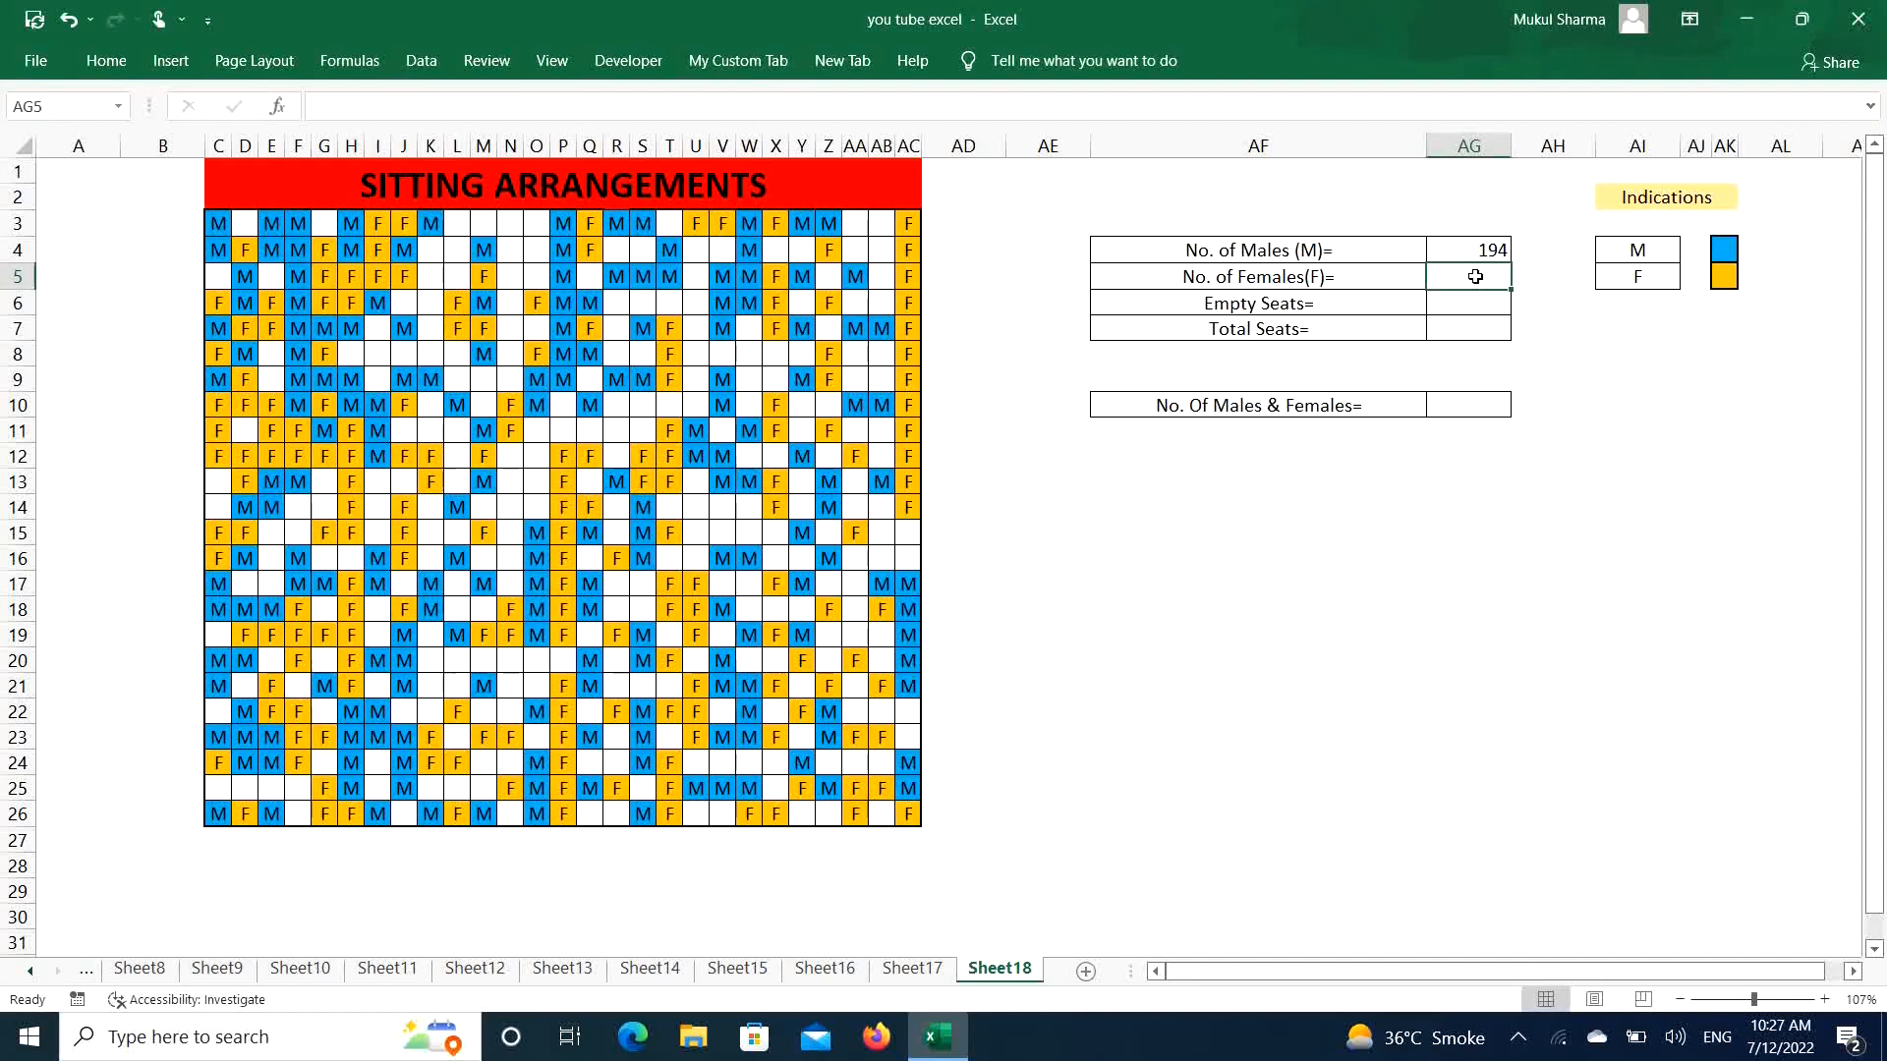
Enter =COUNTIF(Sitting_P,"F") in cell AG5 to count the number of females
text(=)
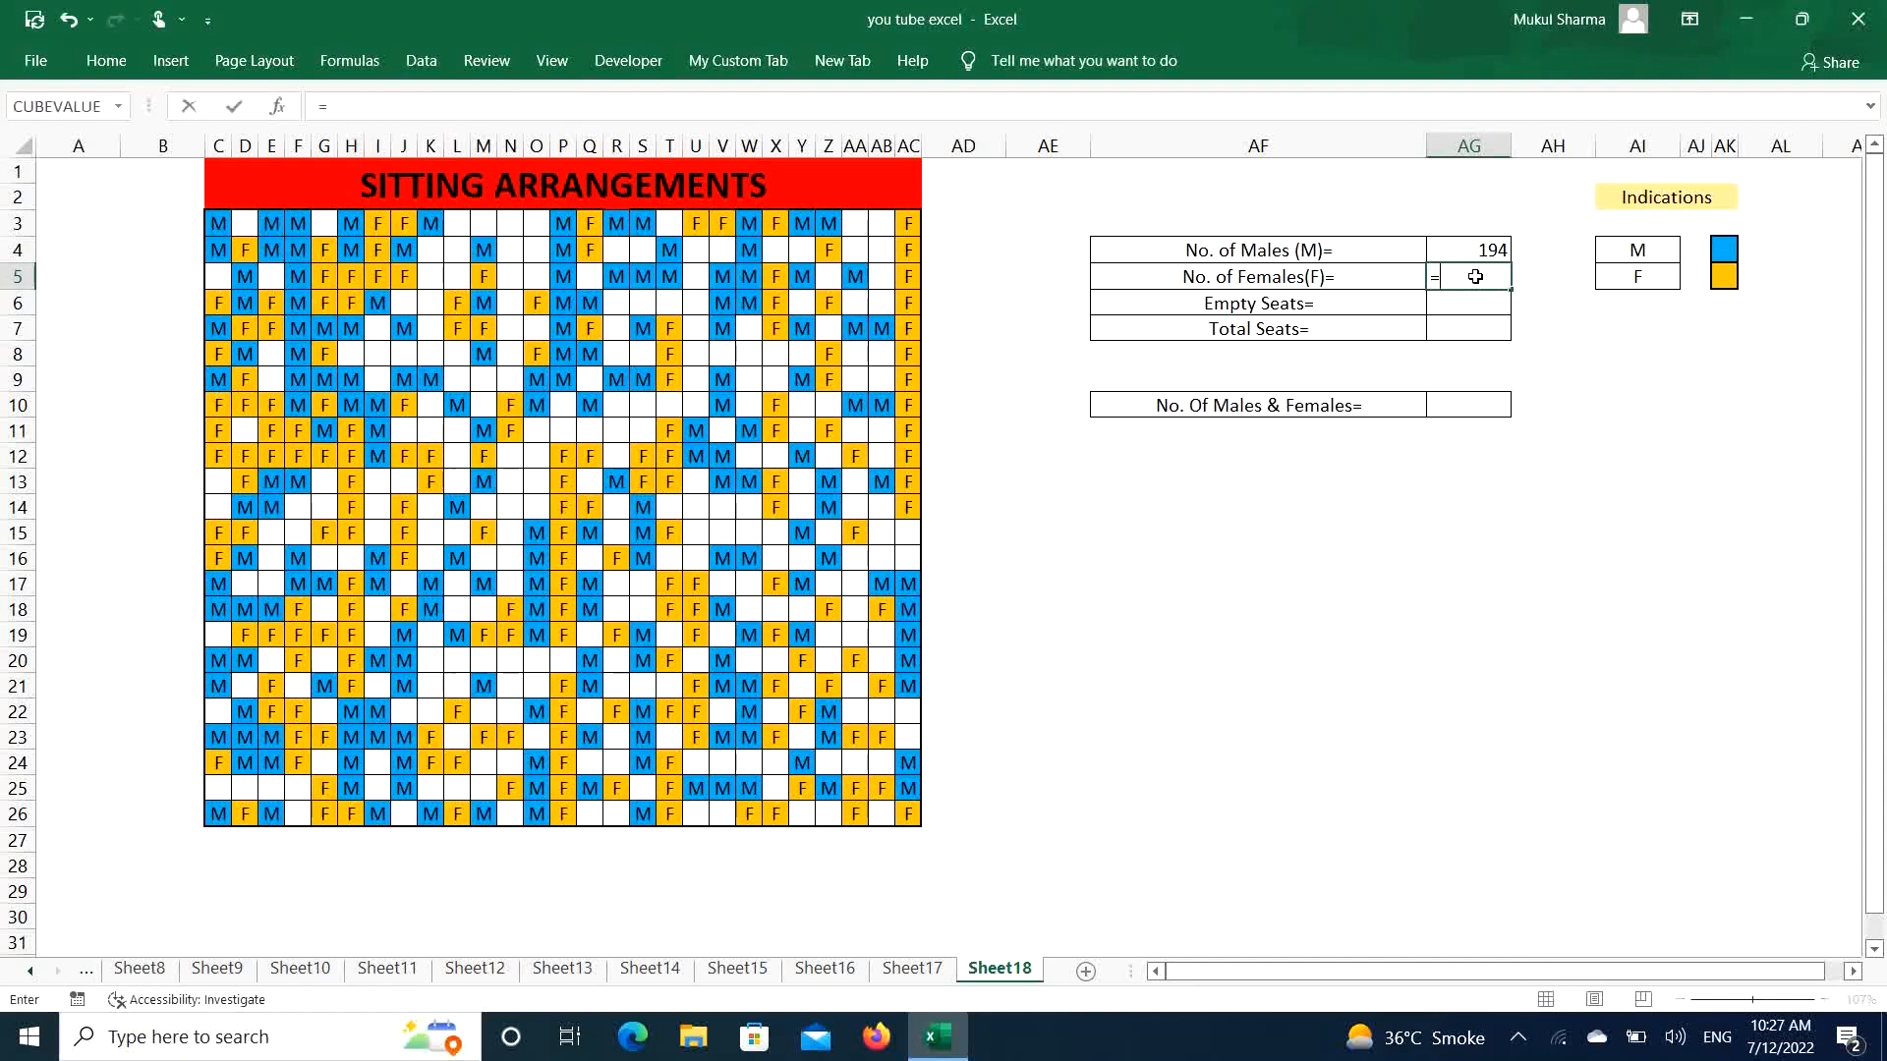
text(countif)
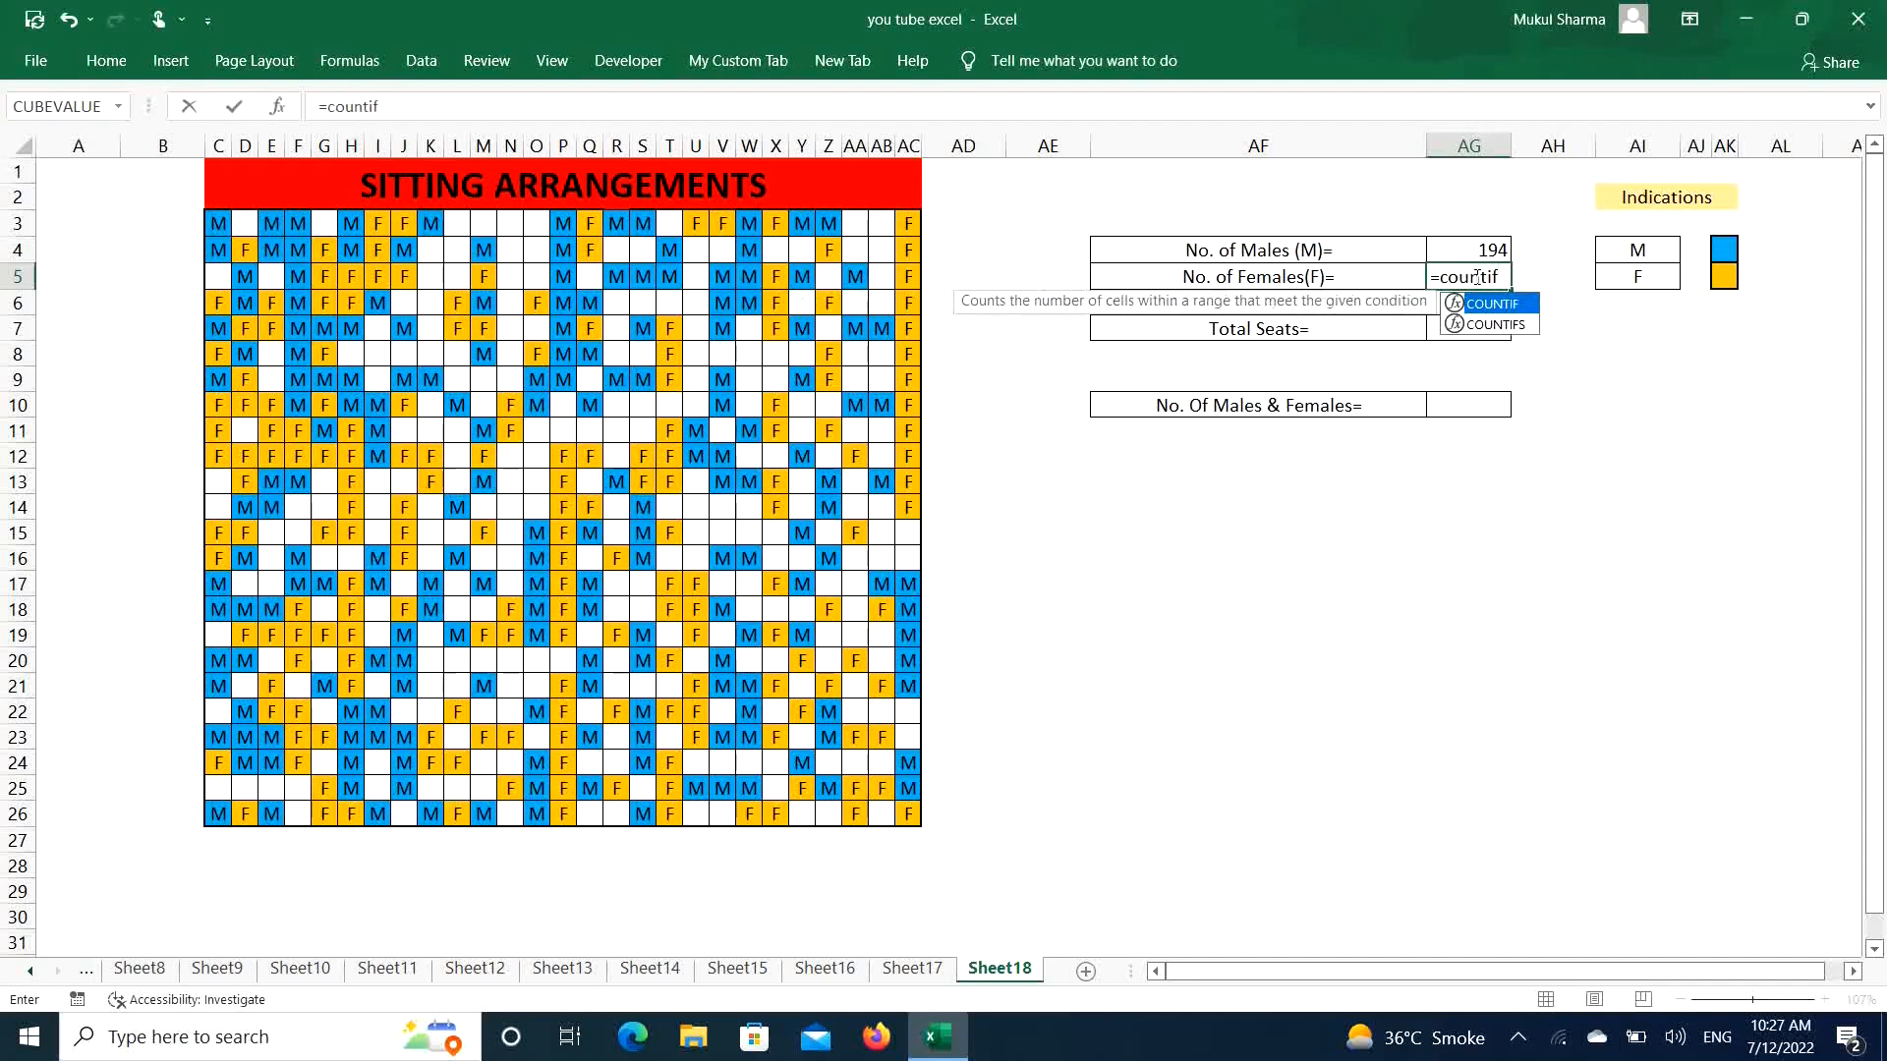
key(Tab)
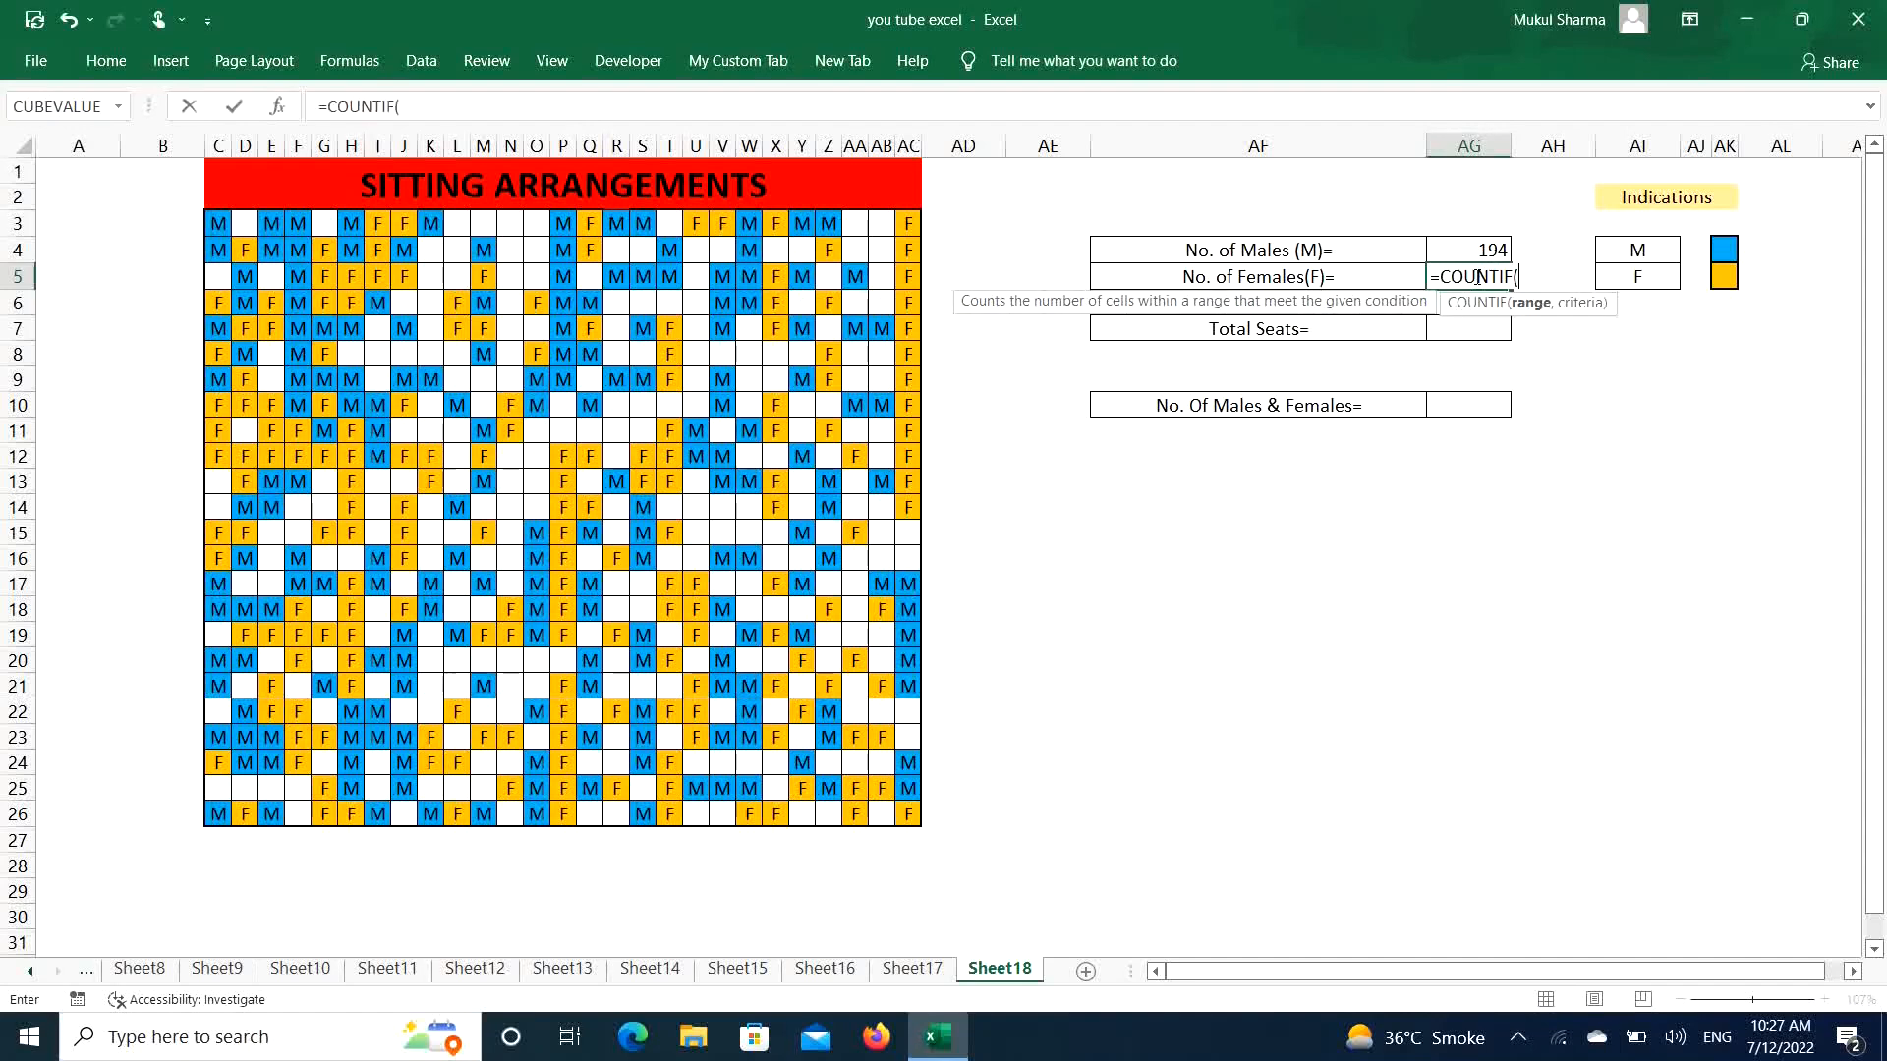
text(sit)
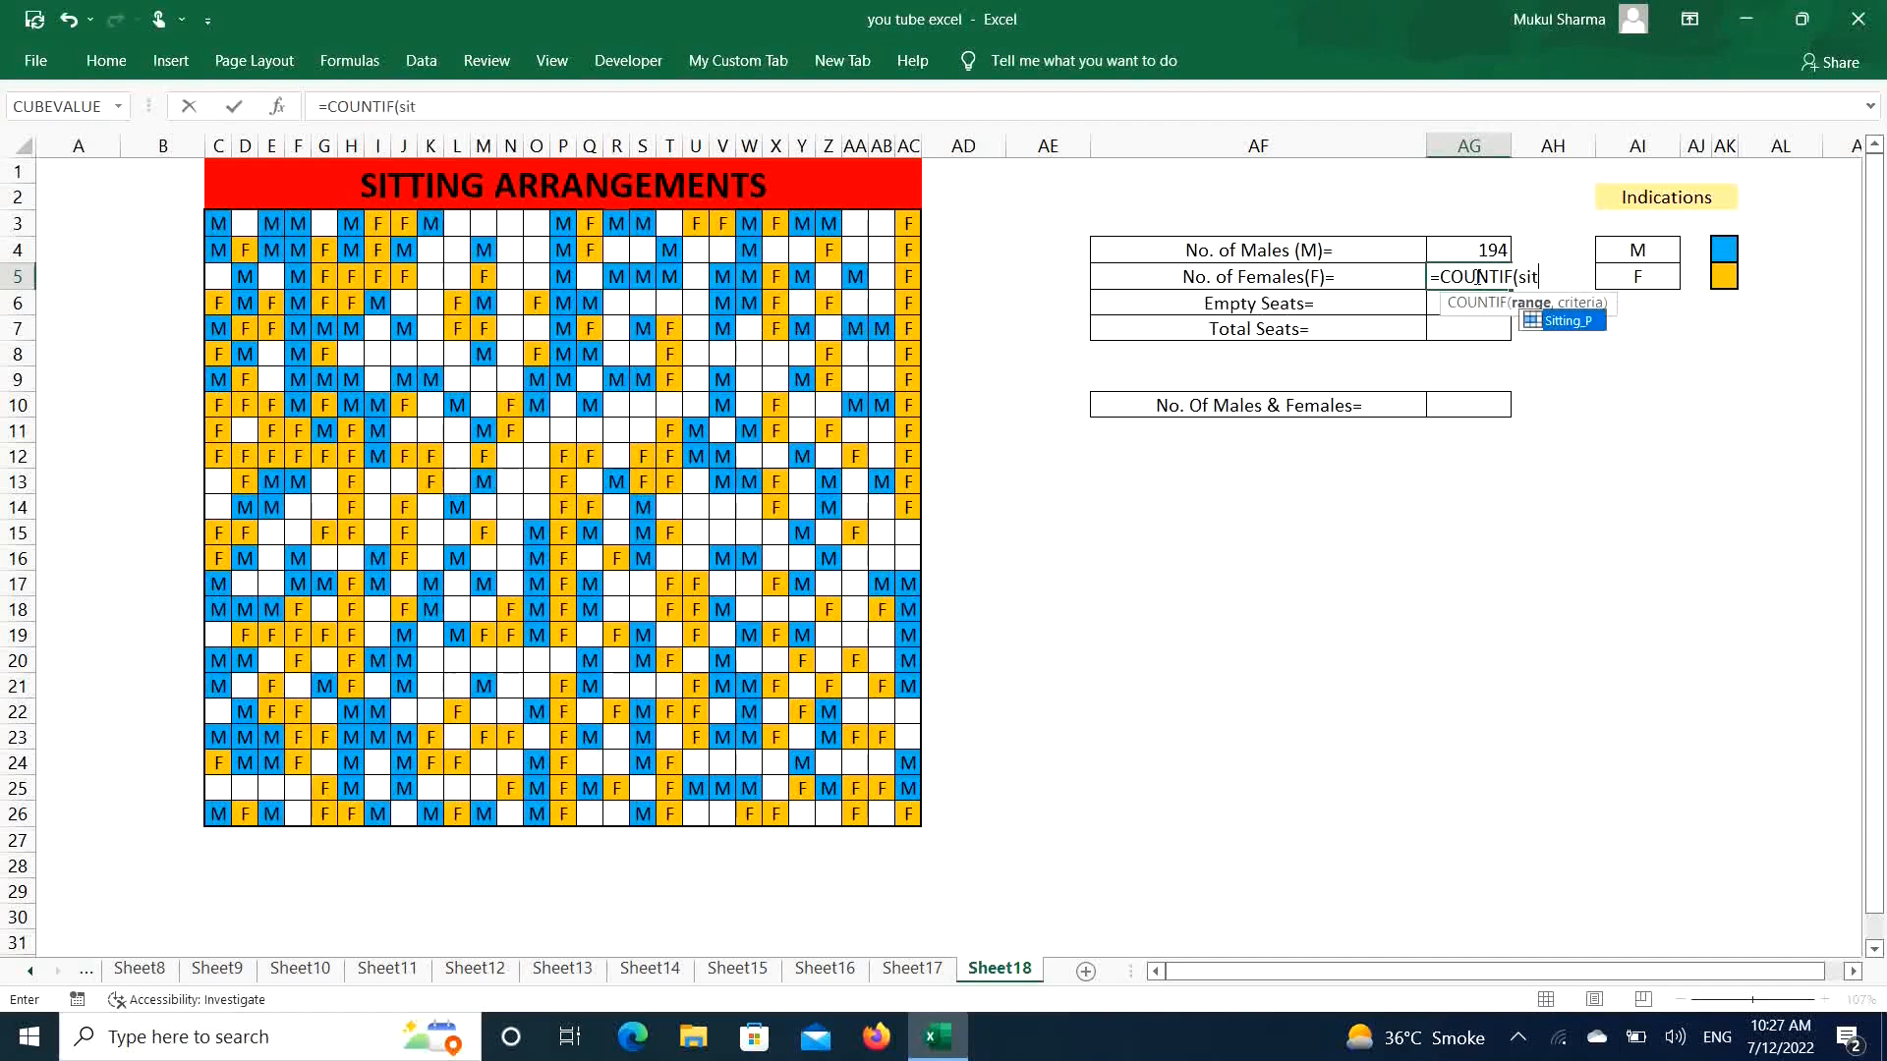
key(Tab)
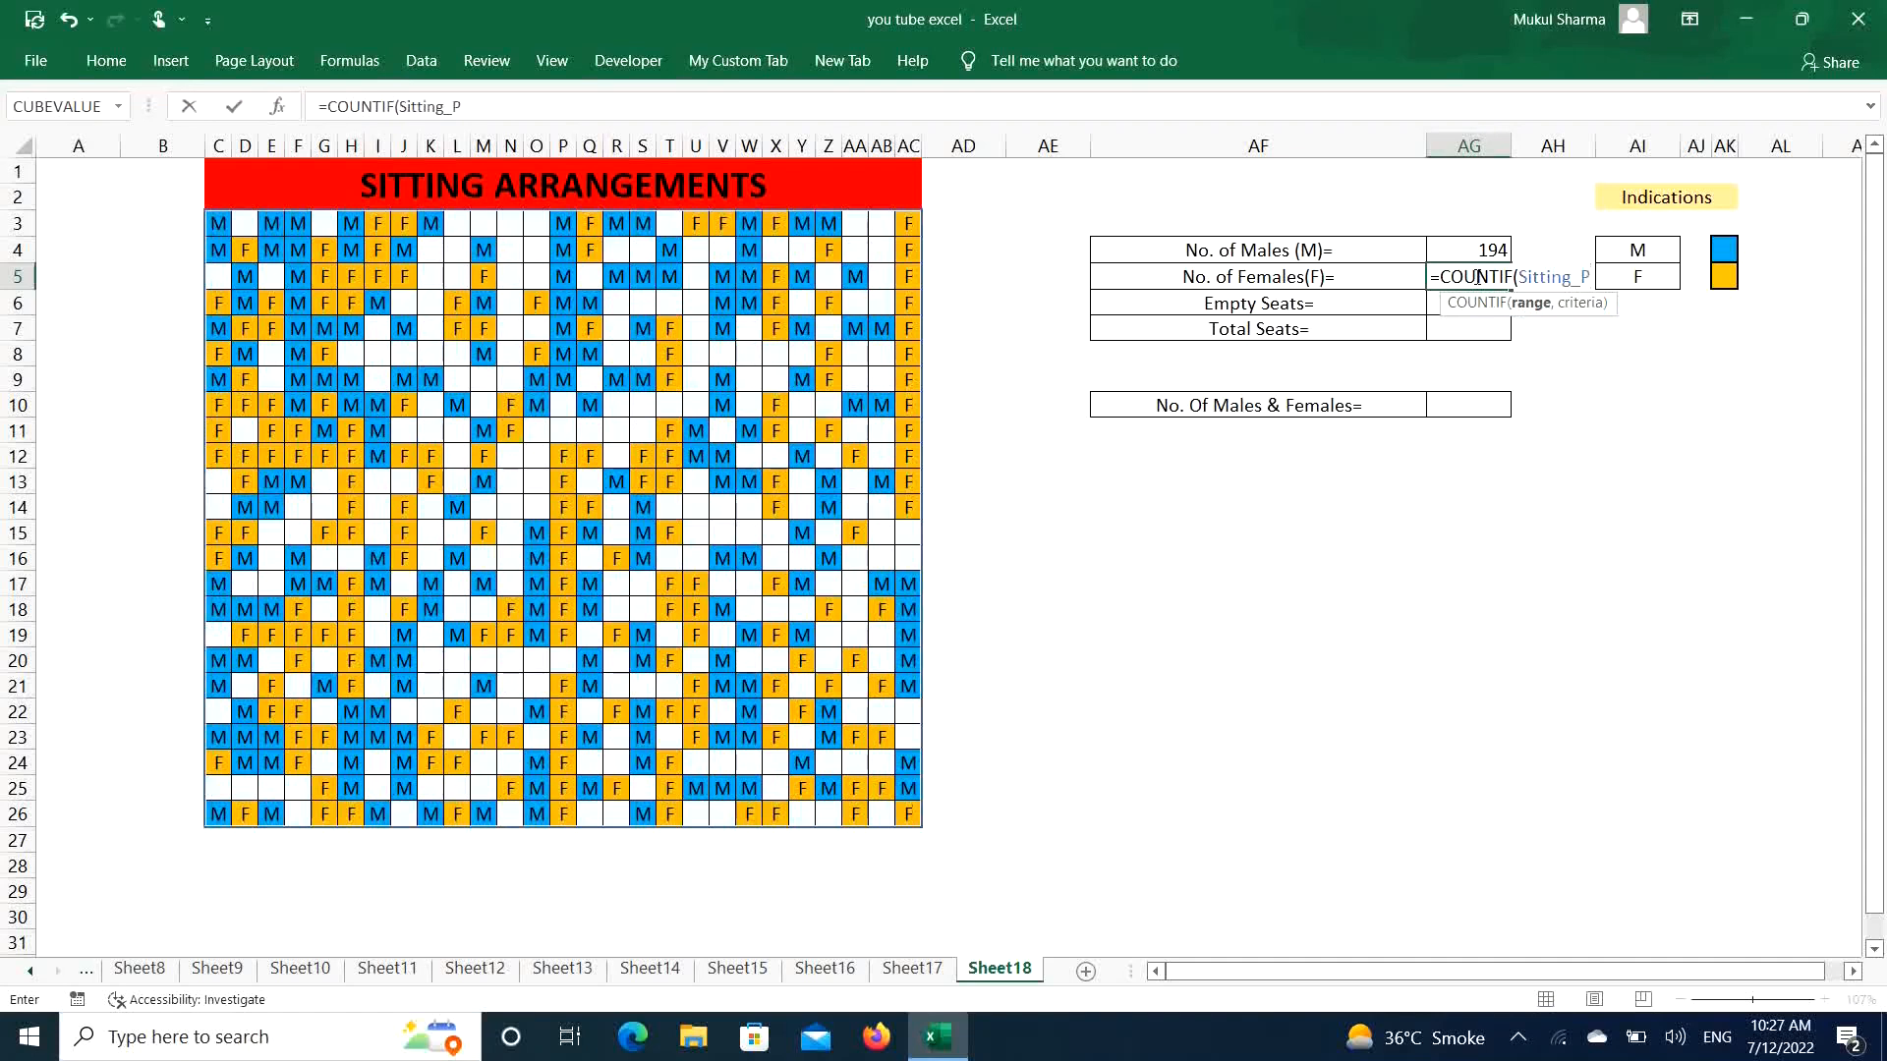
text(,"F"))
key(Return)
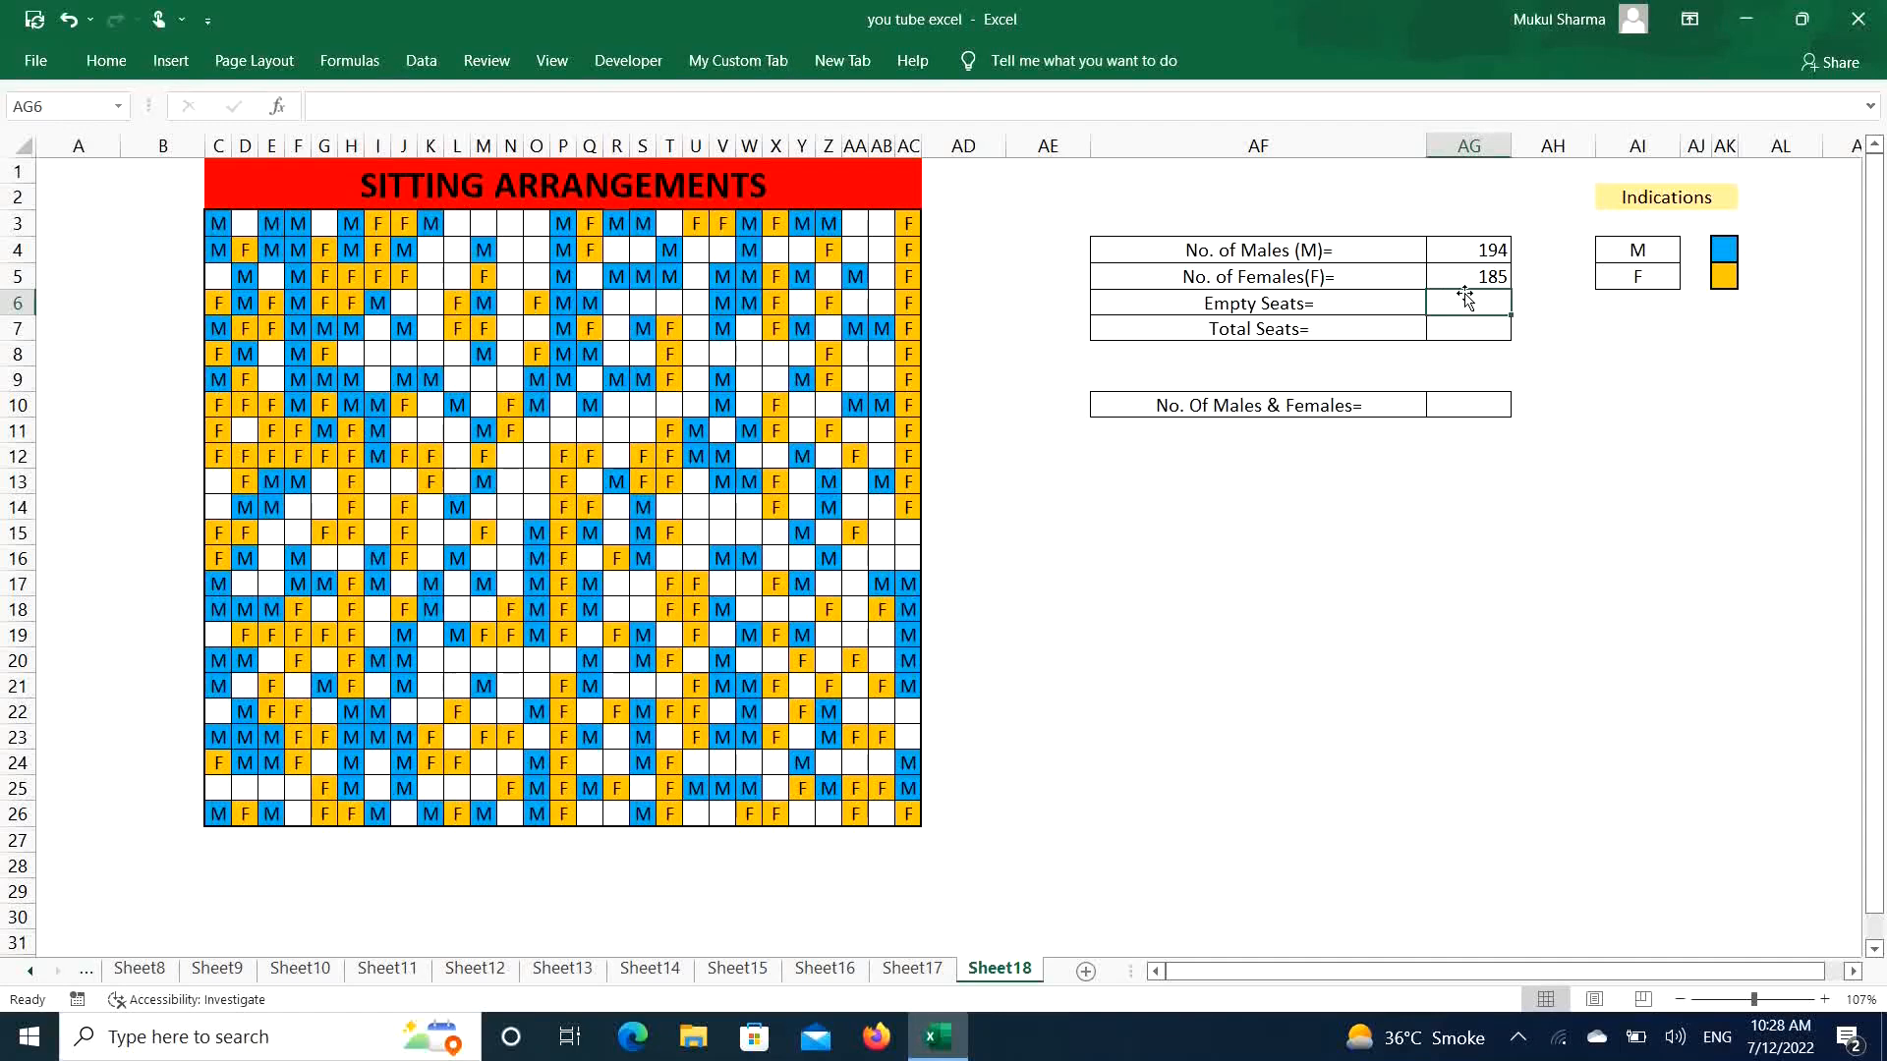
Enter =COUNTBLANK(Sitting_P) in cell AG6 to count the empty seats
text(=count)
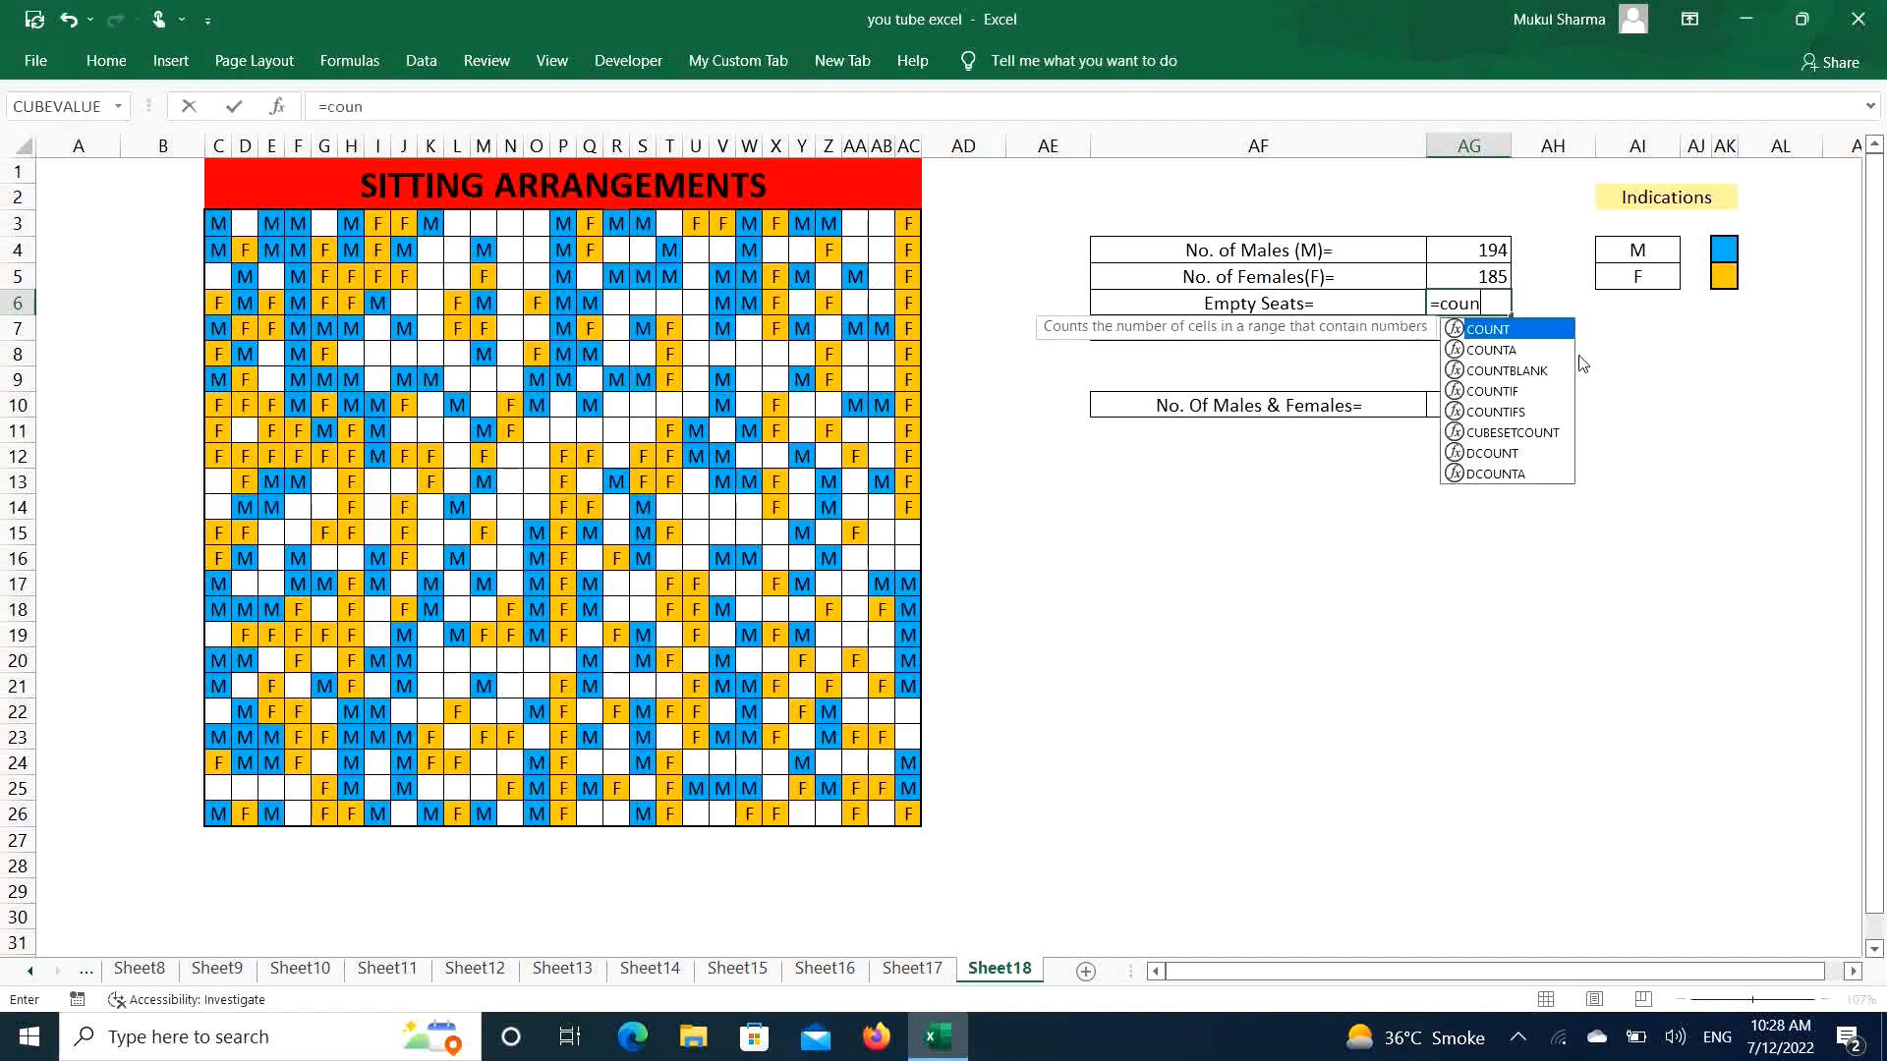
key(Down)
key(Down)
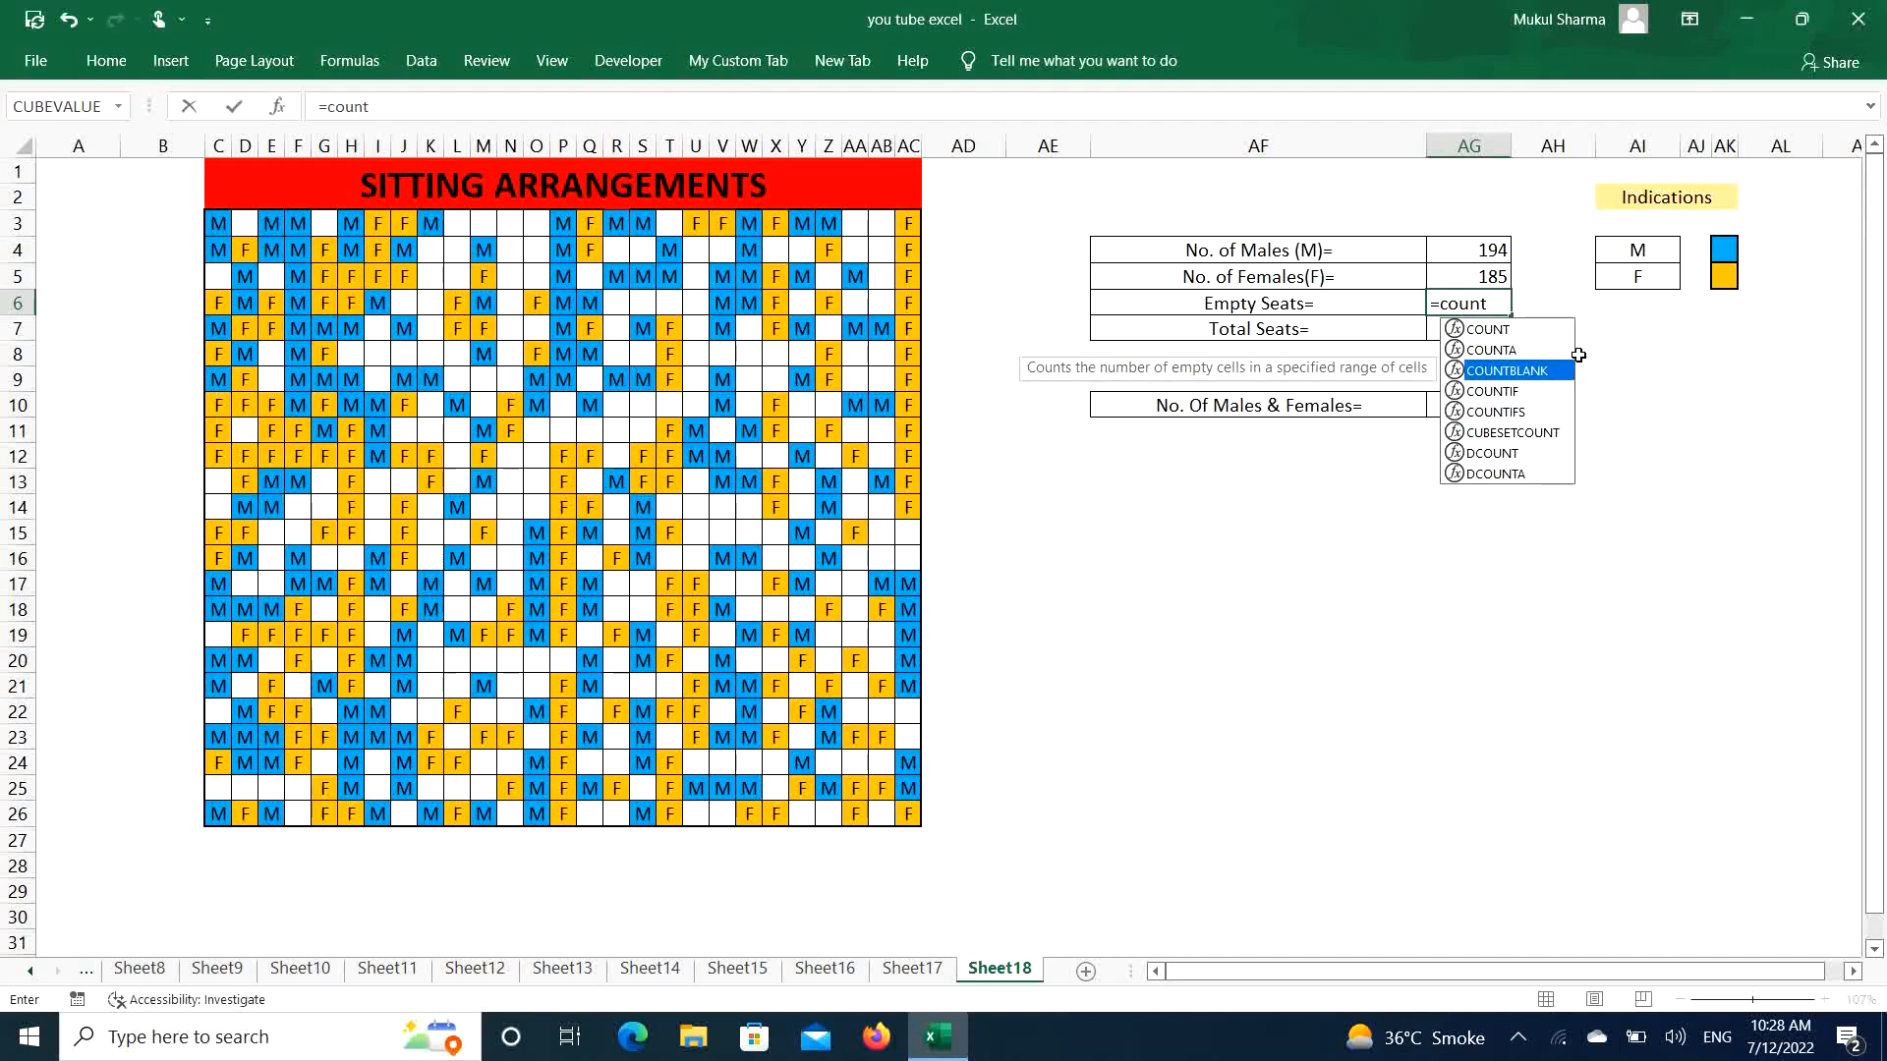
key(Tab)
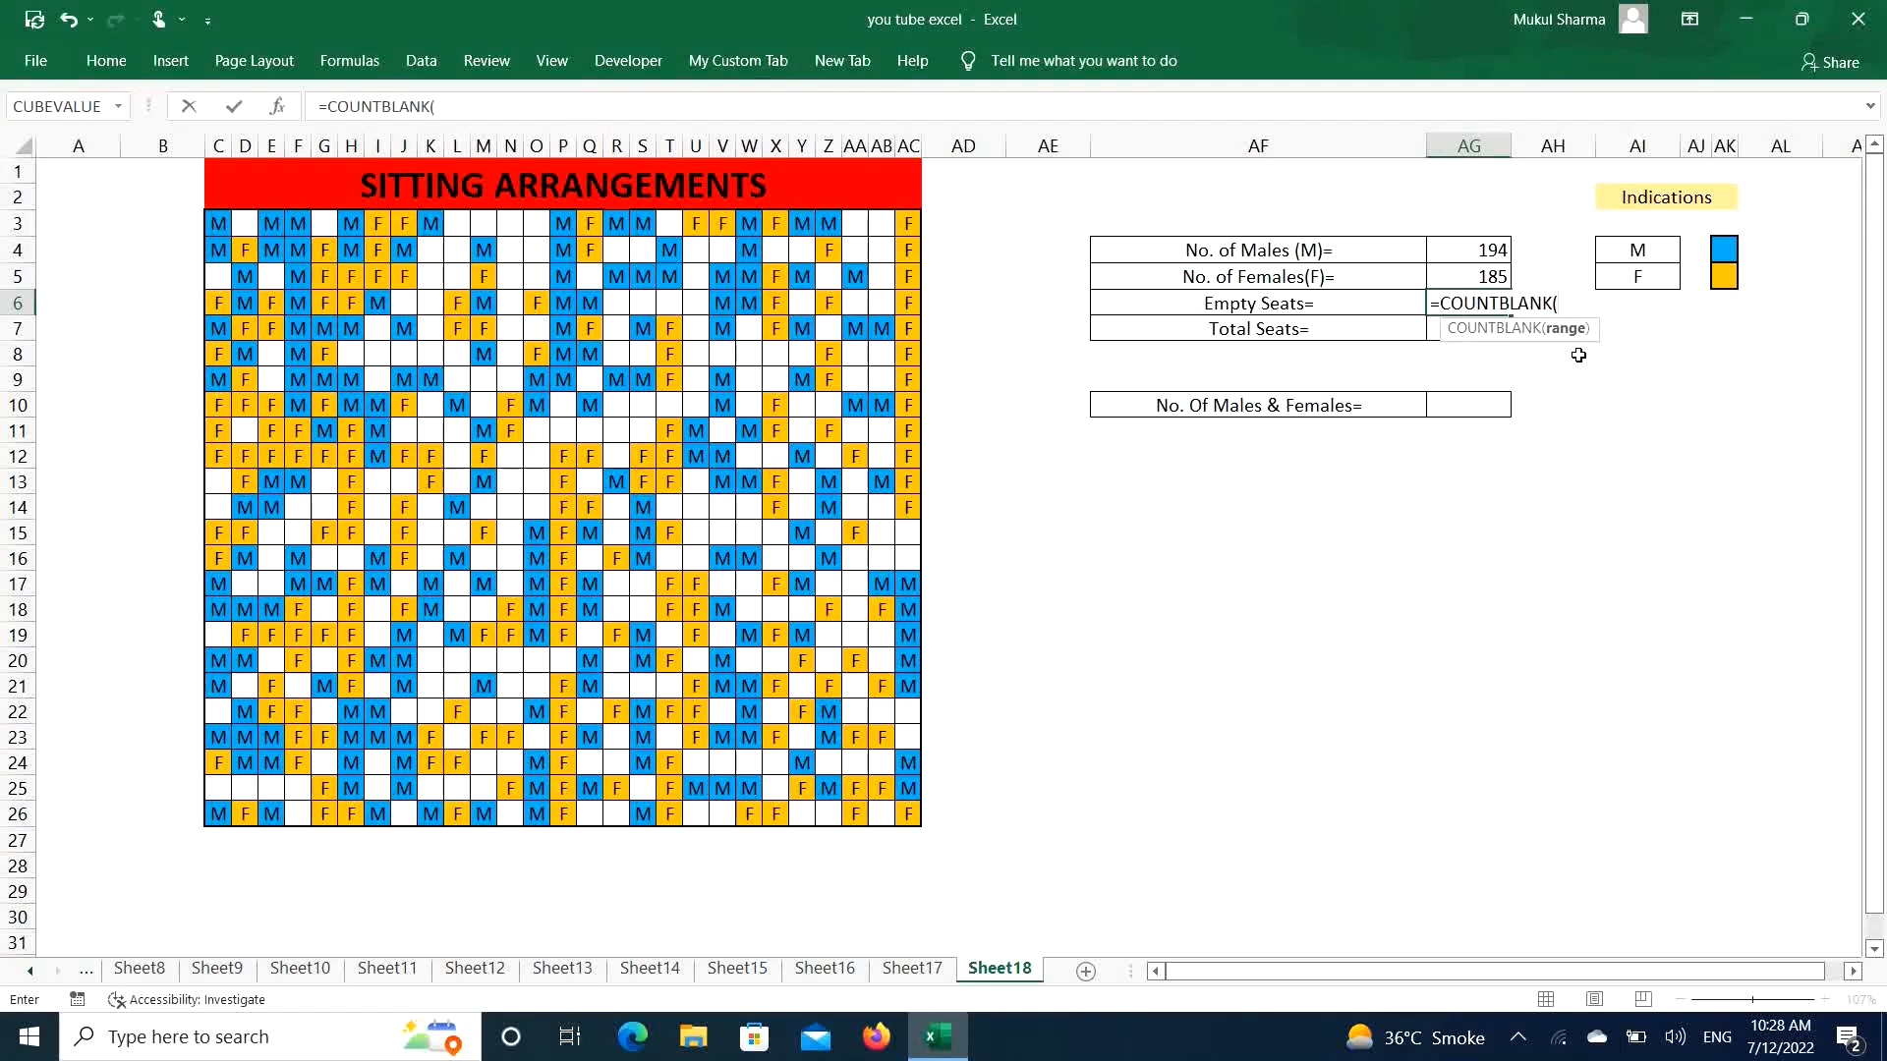
text(si)
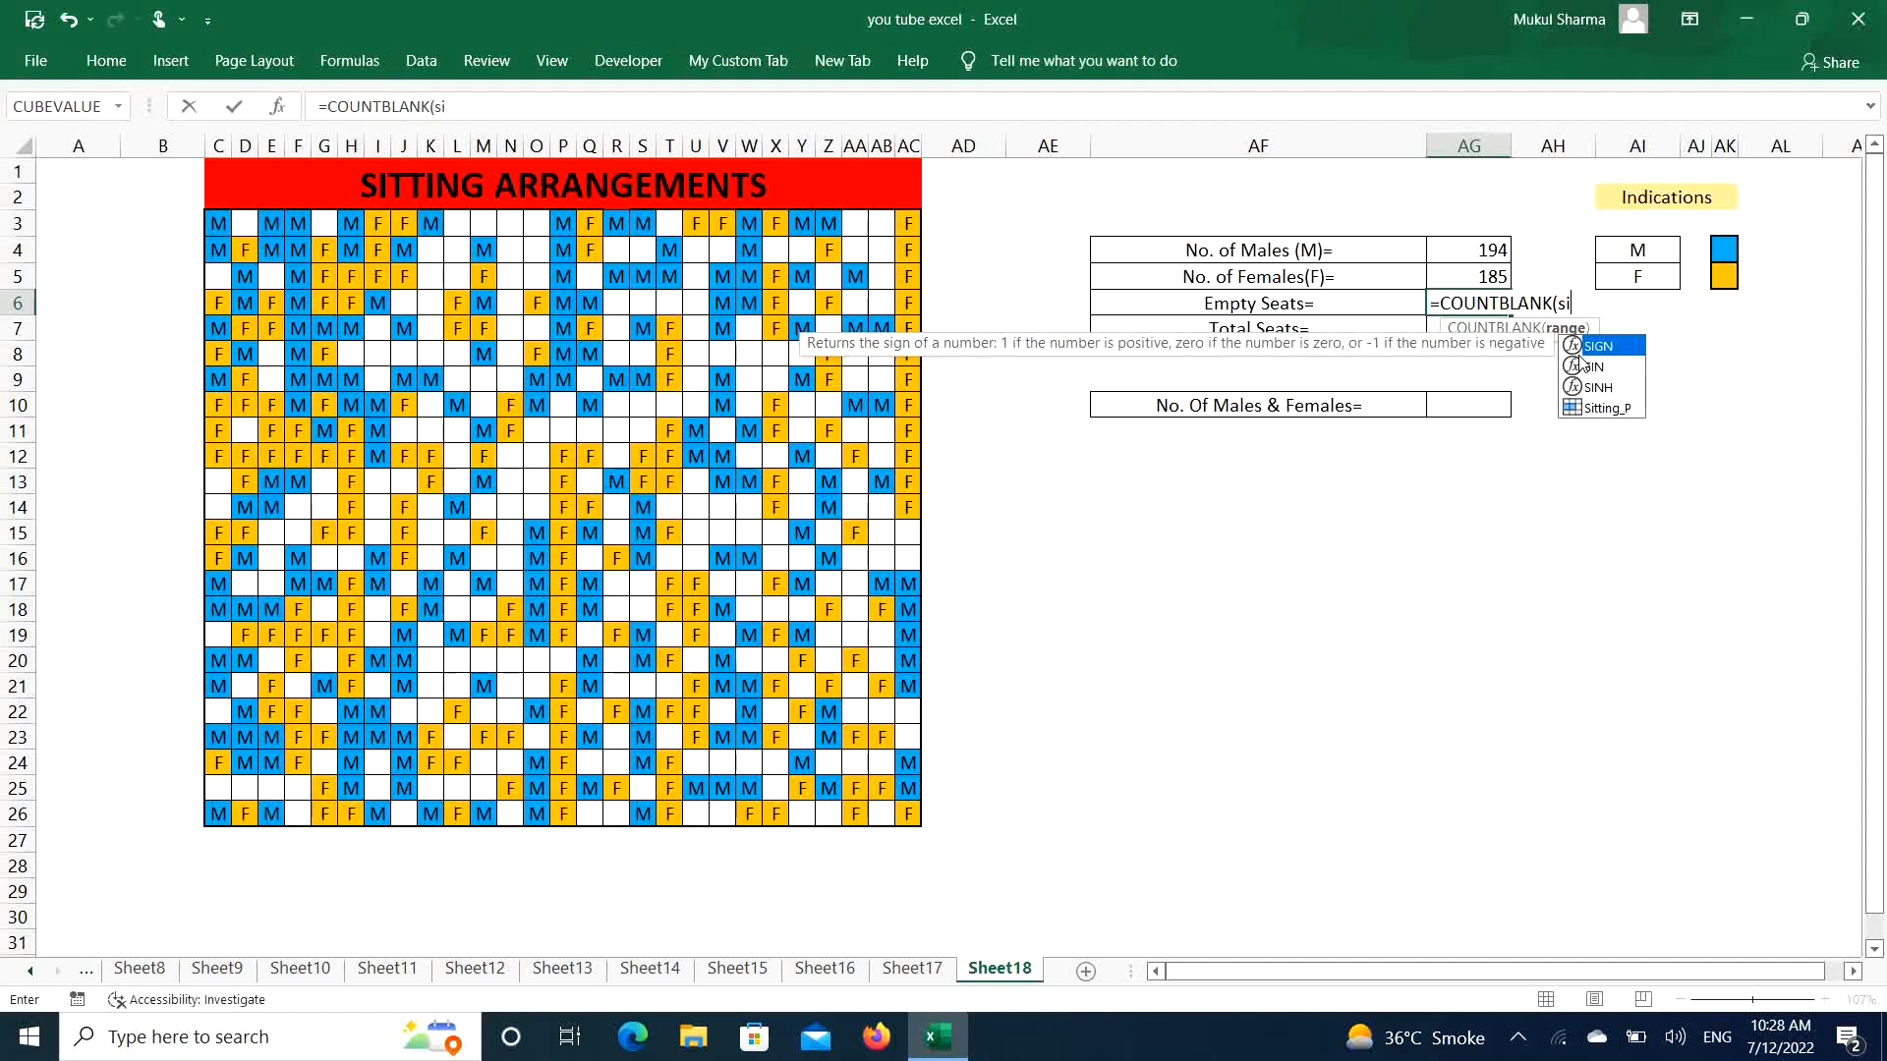
key(Down)
key(Down)
key(Down)
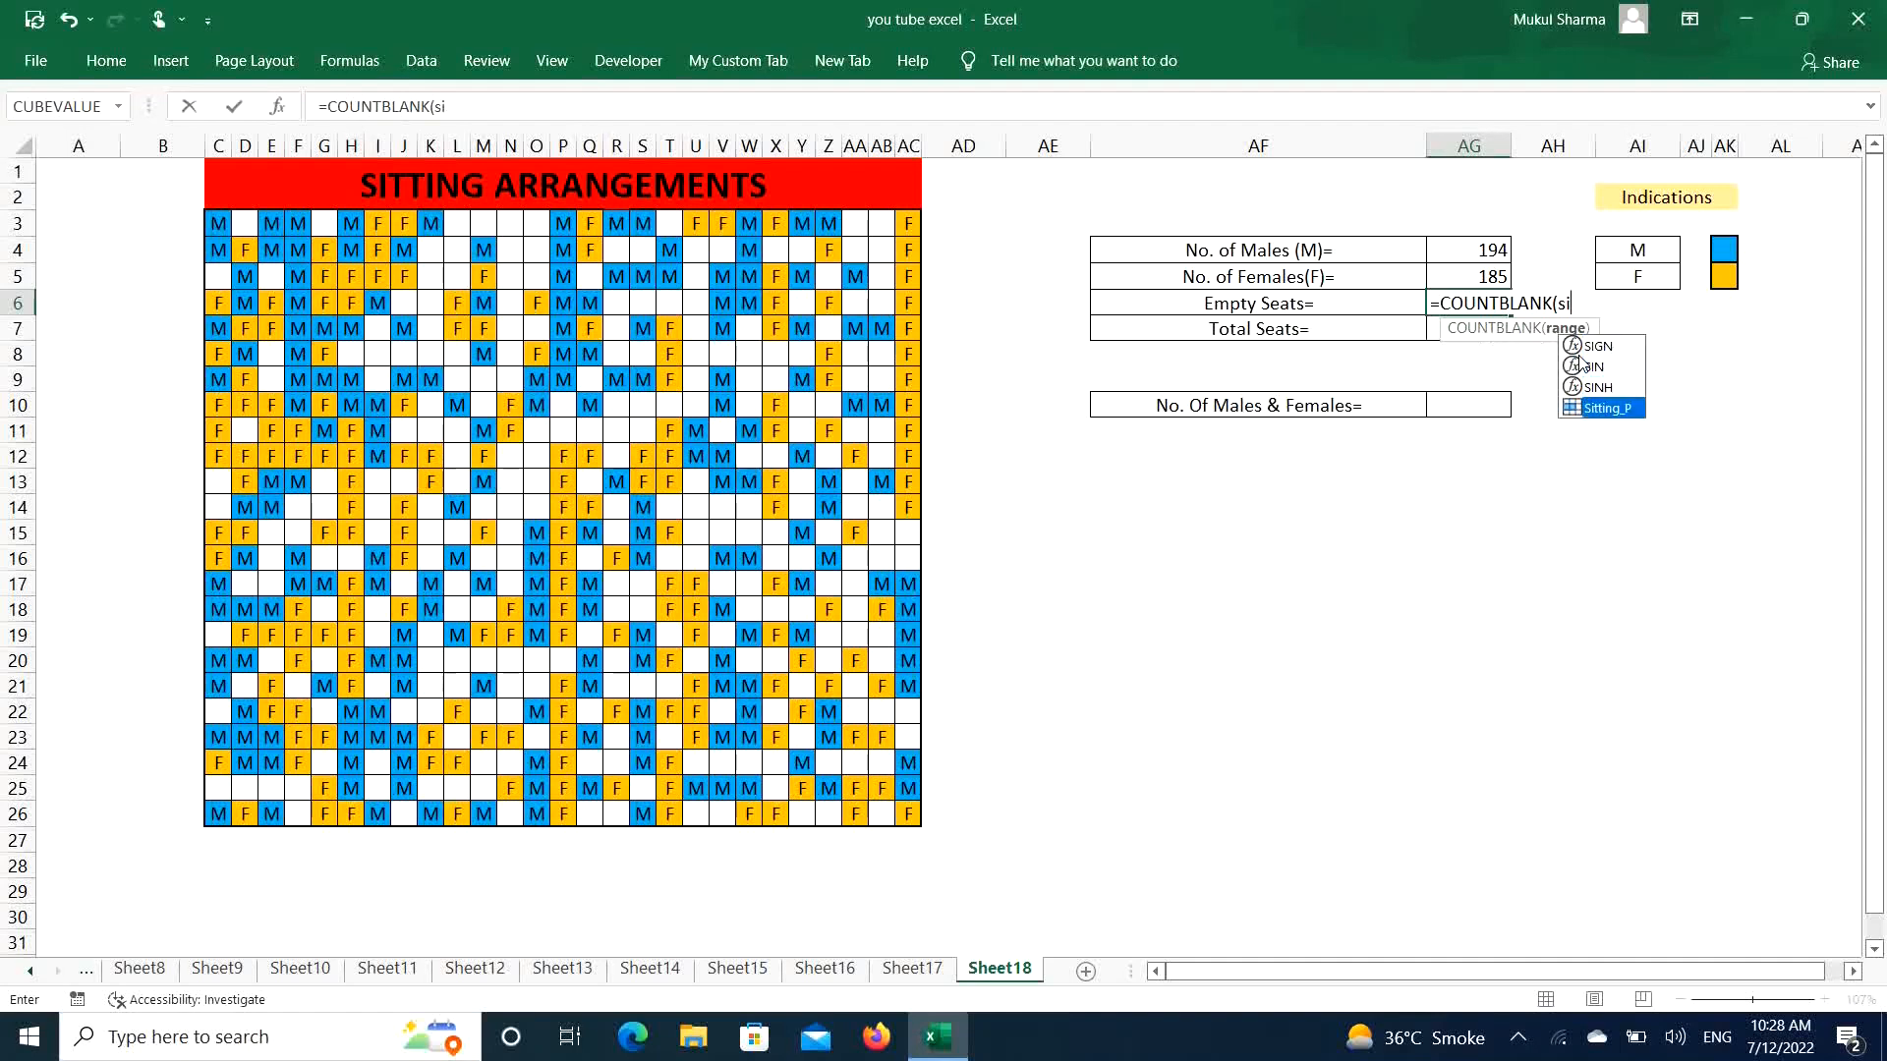
key(Tab)
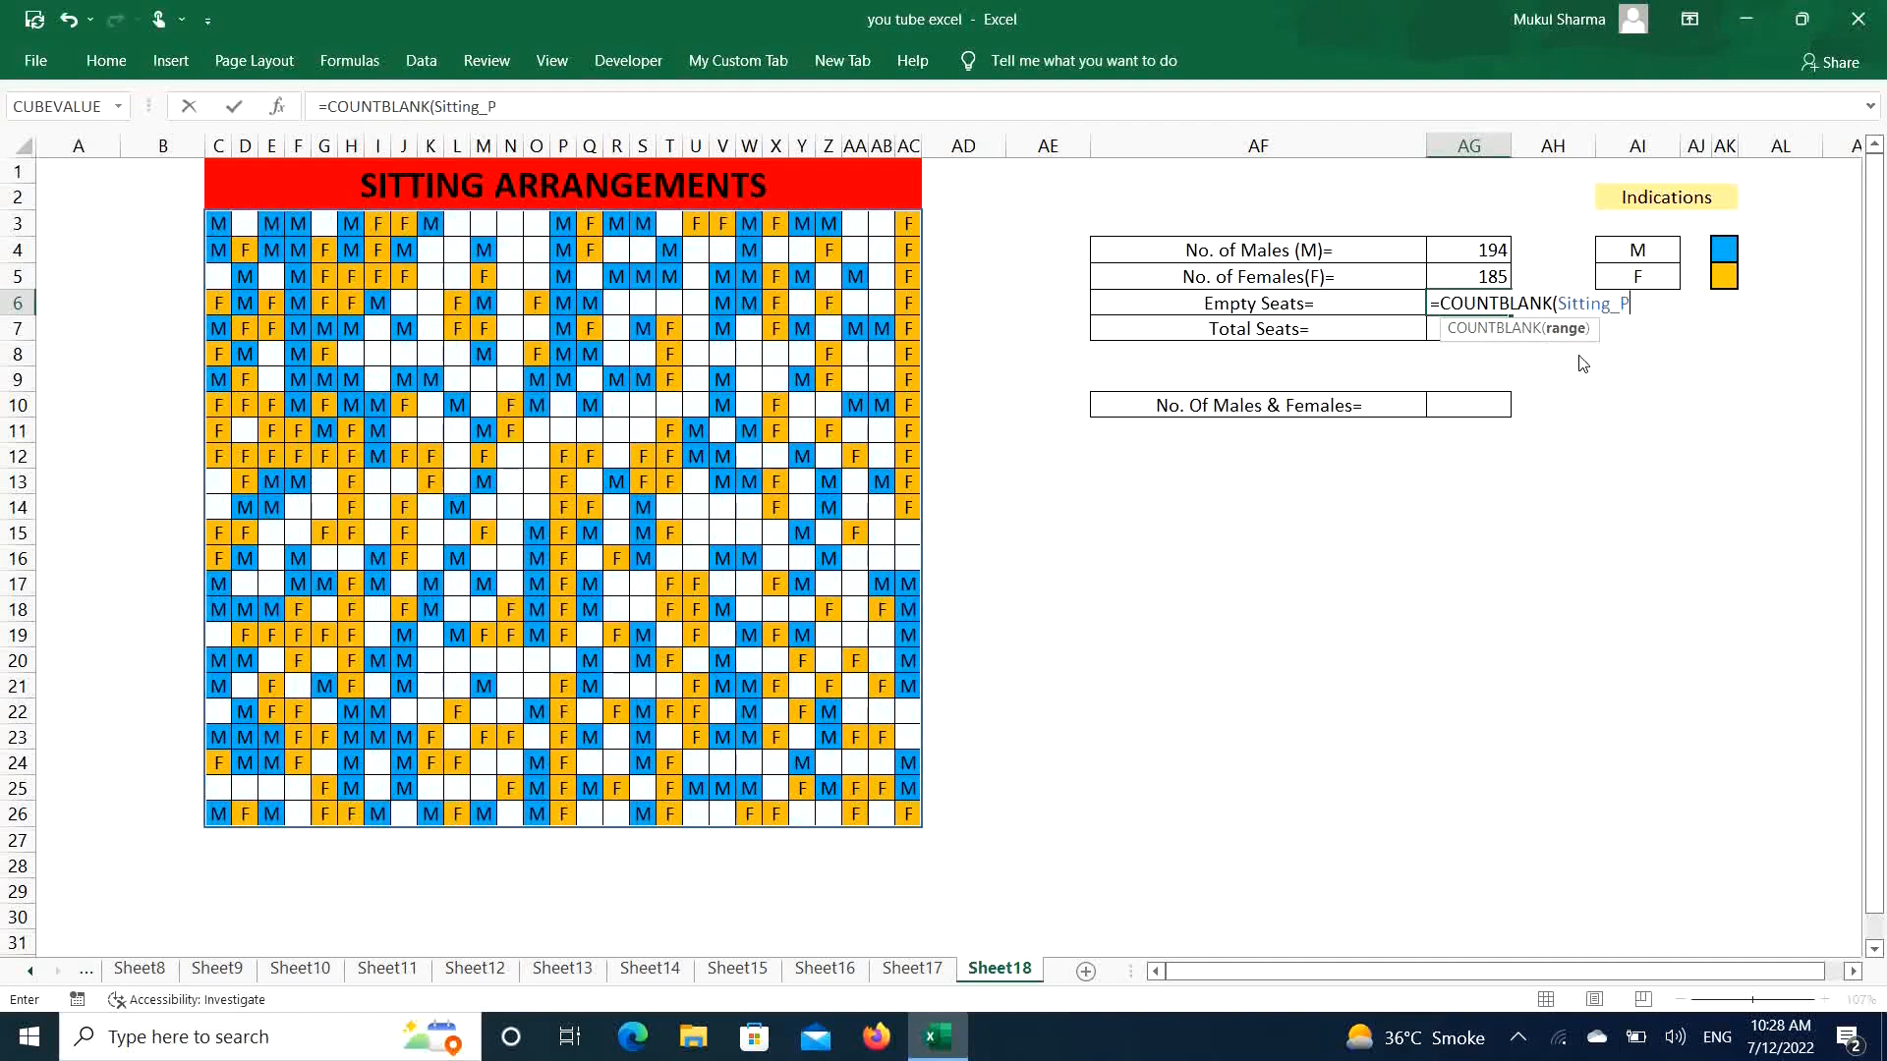
text())
key(Return)
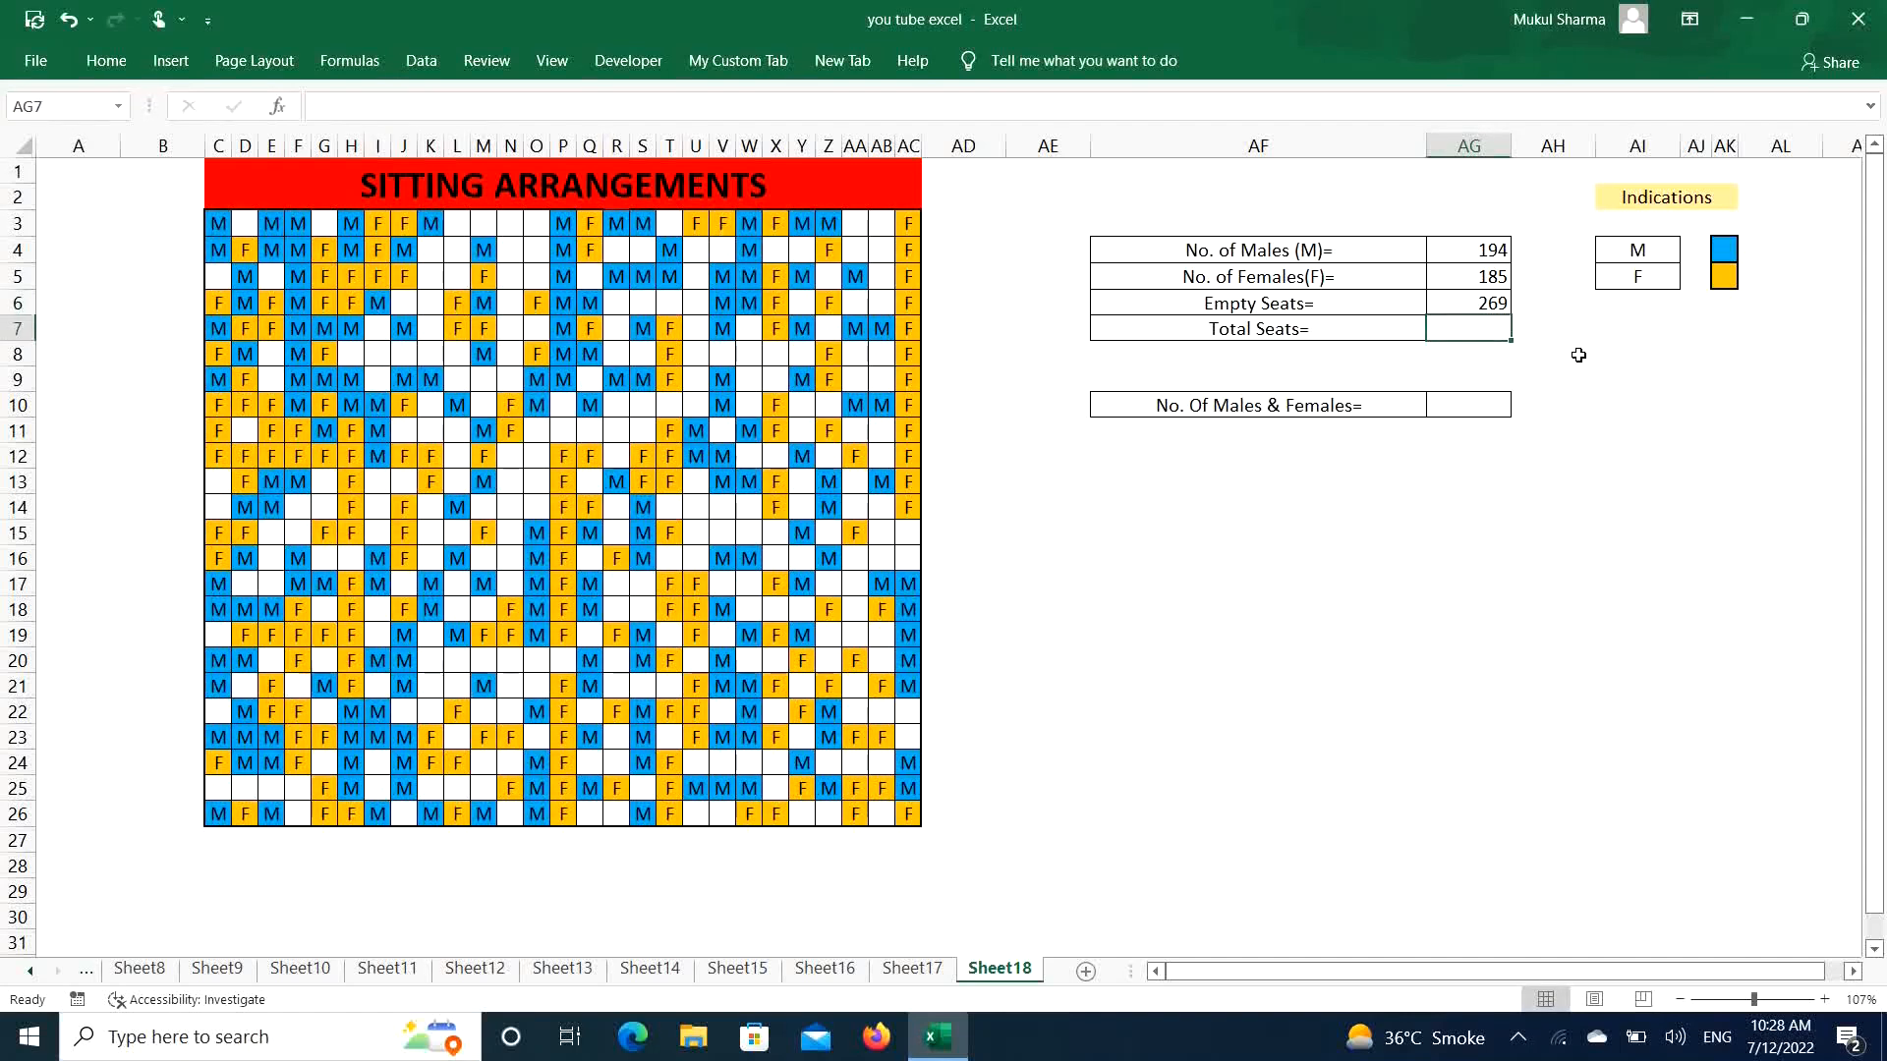
click(1475, 302)
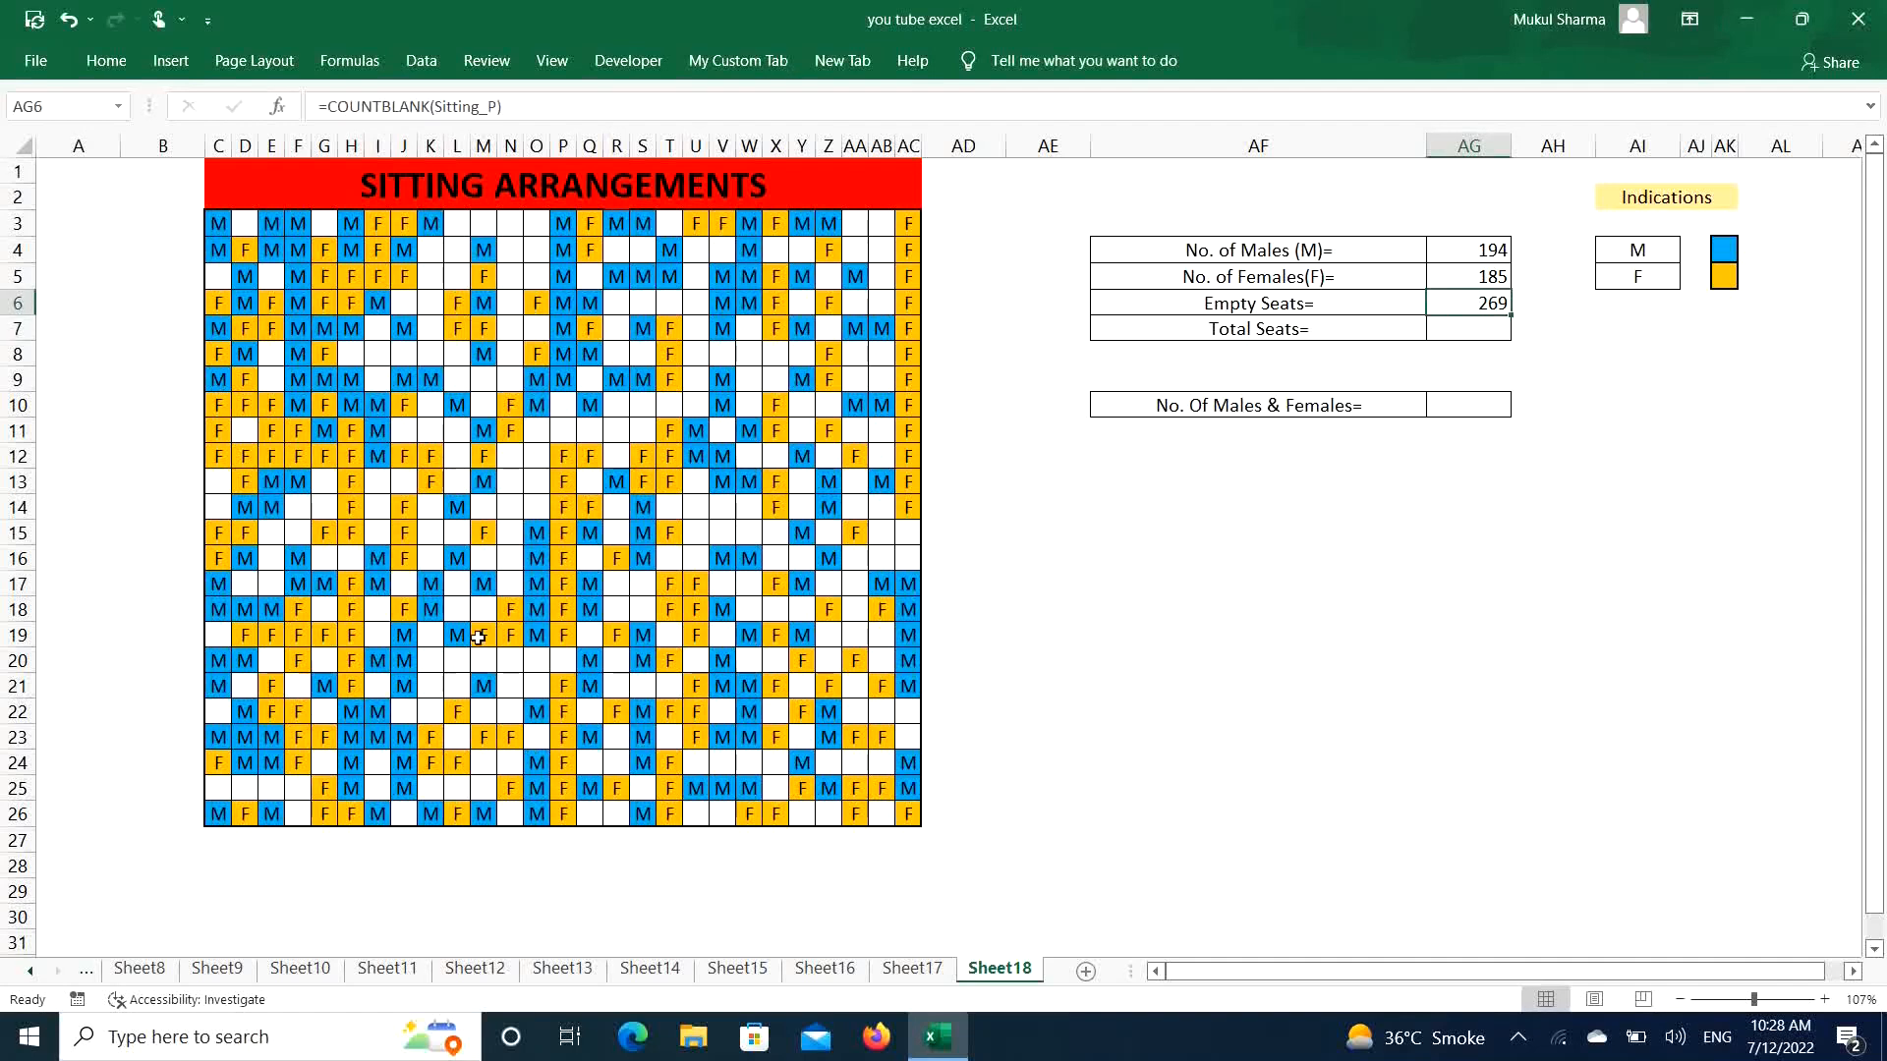
Enter =SUM(AG4:AG6) in cell AG7 to calculate the total seats
click(1491, 330)
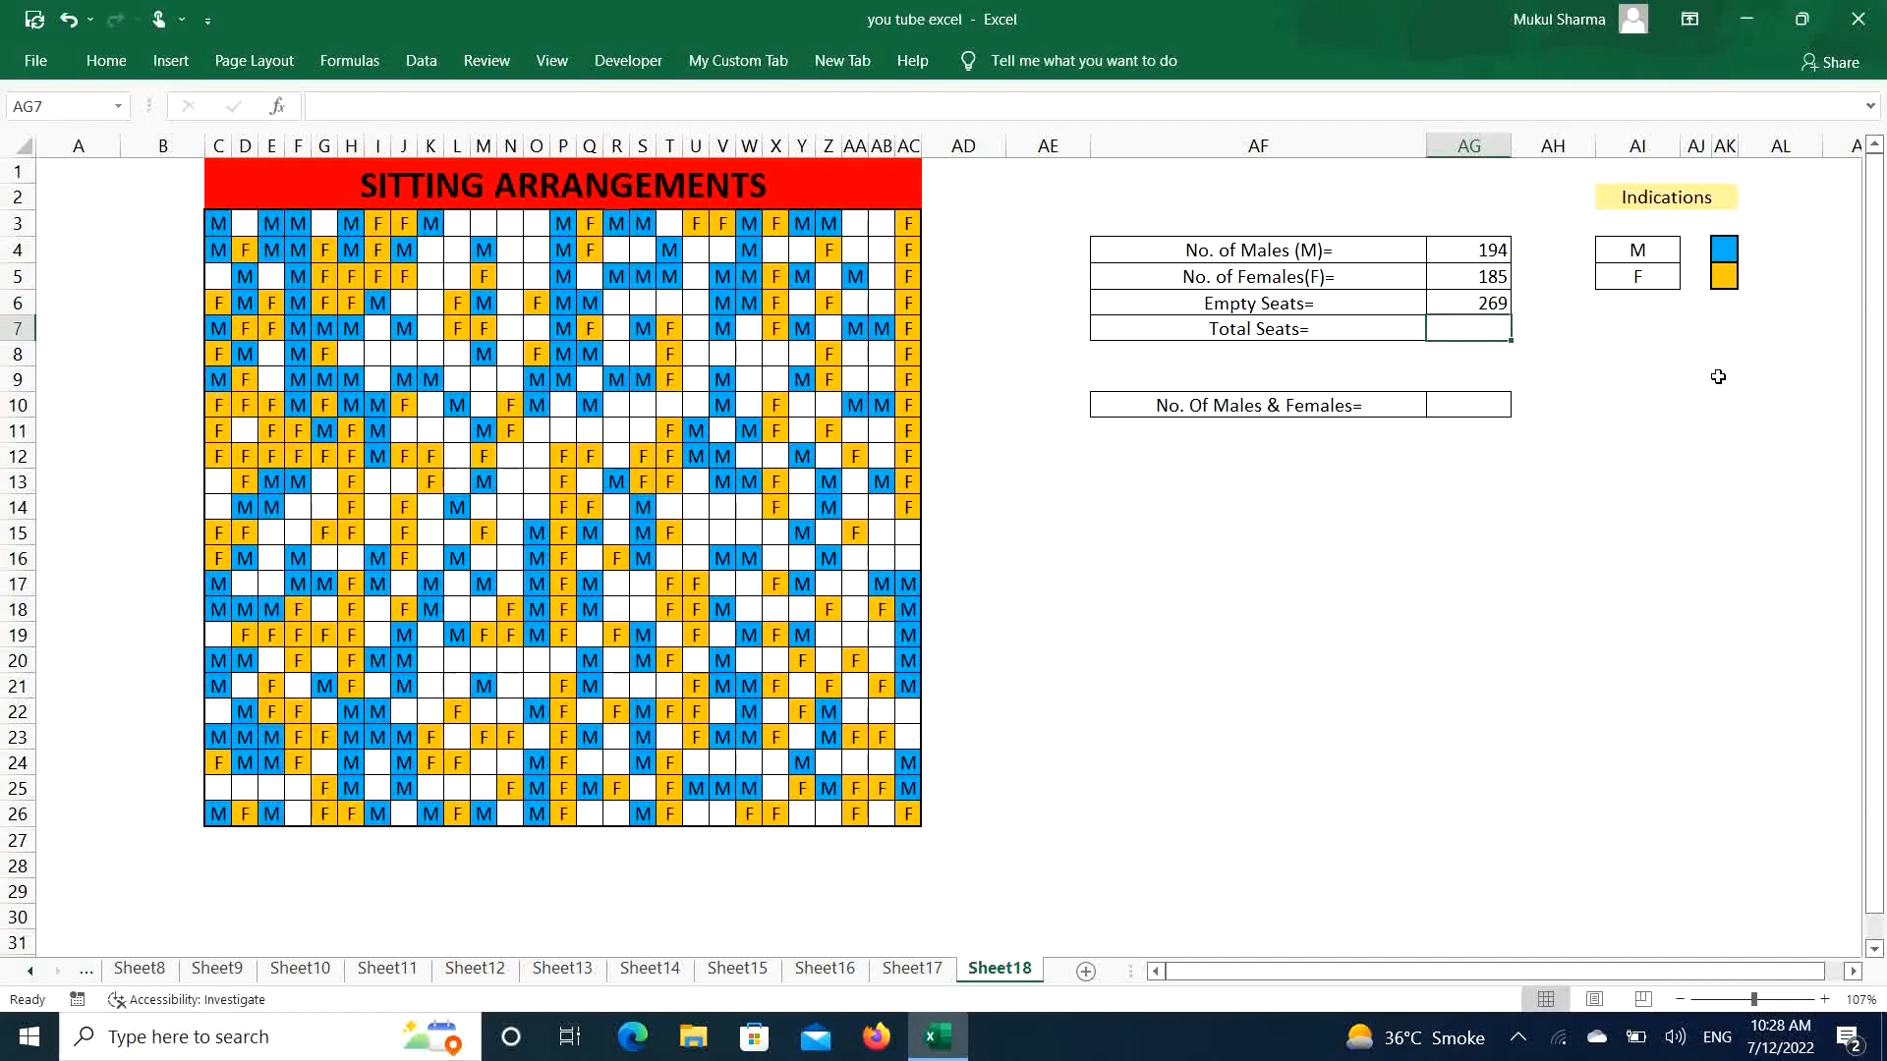
text(=sum)
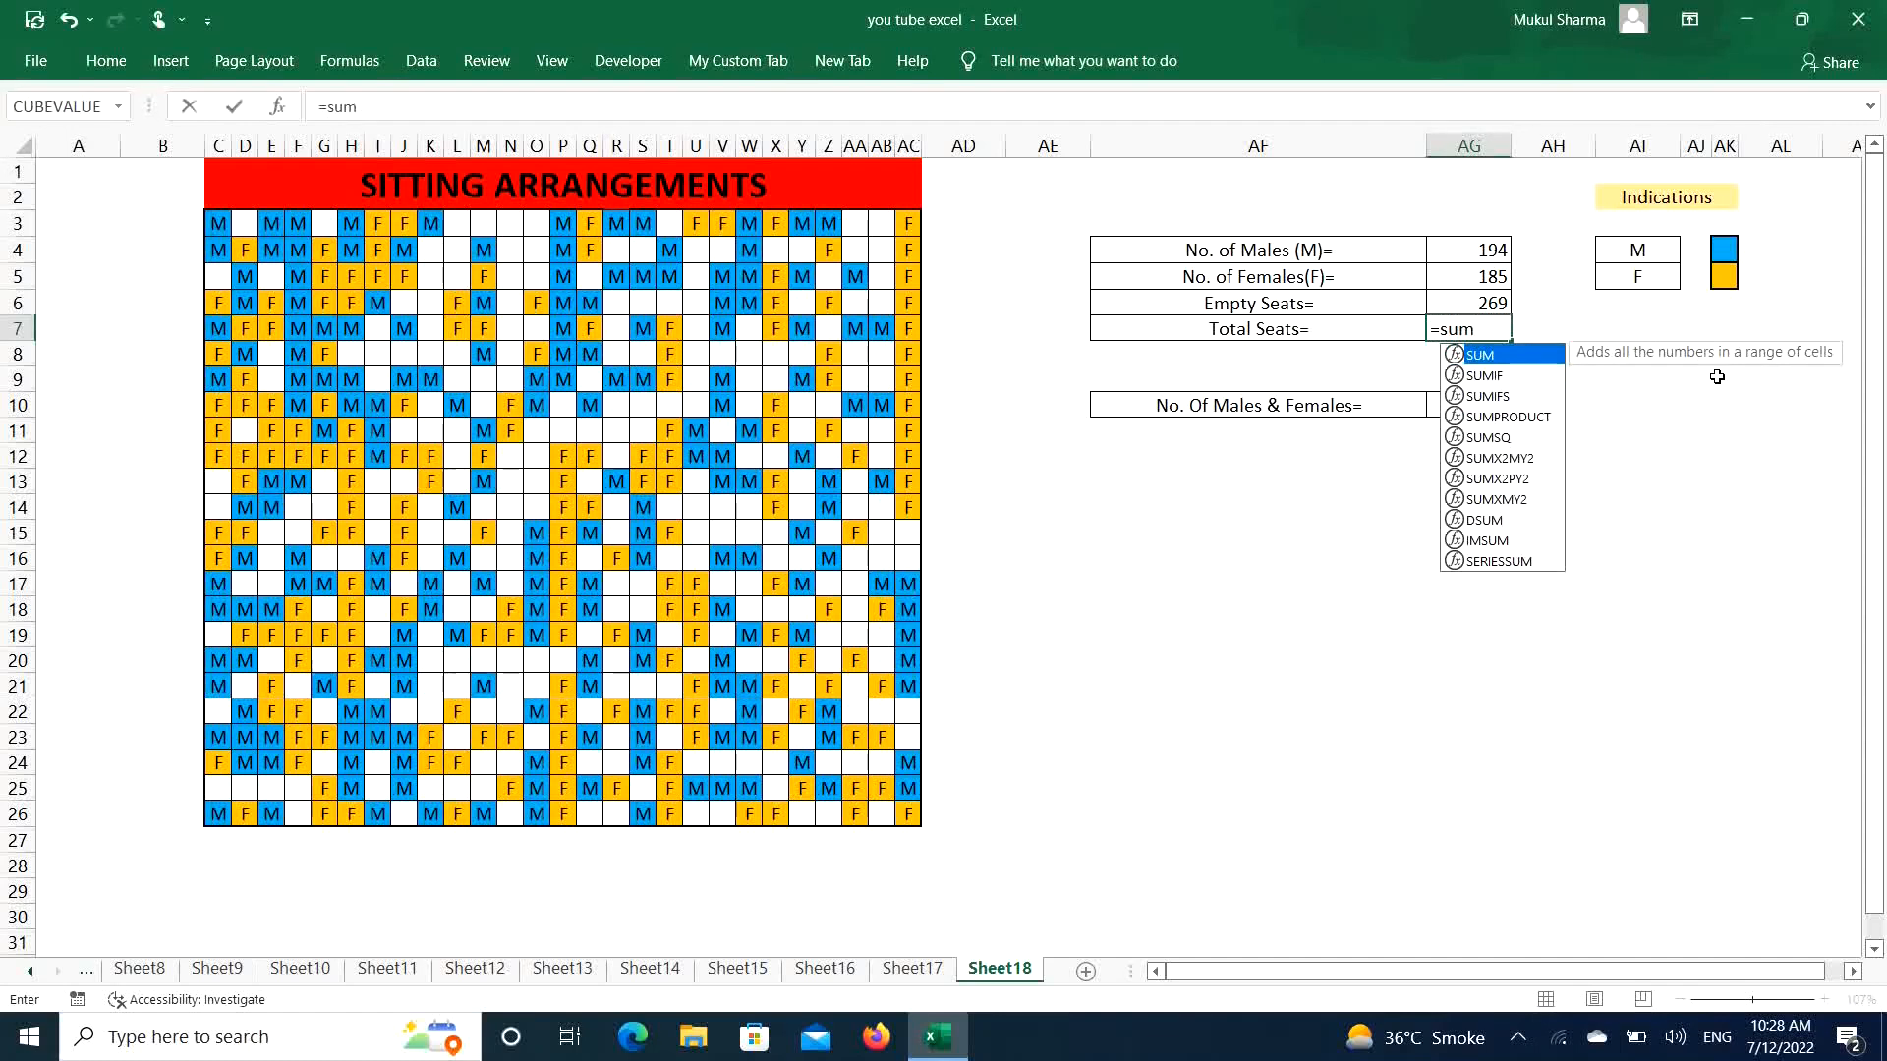
key(Tab)
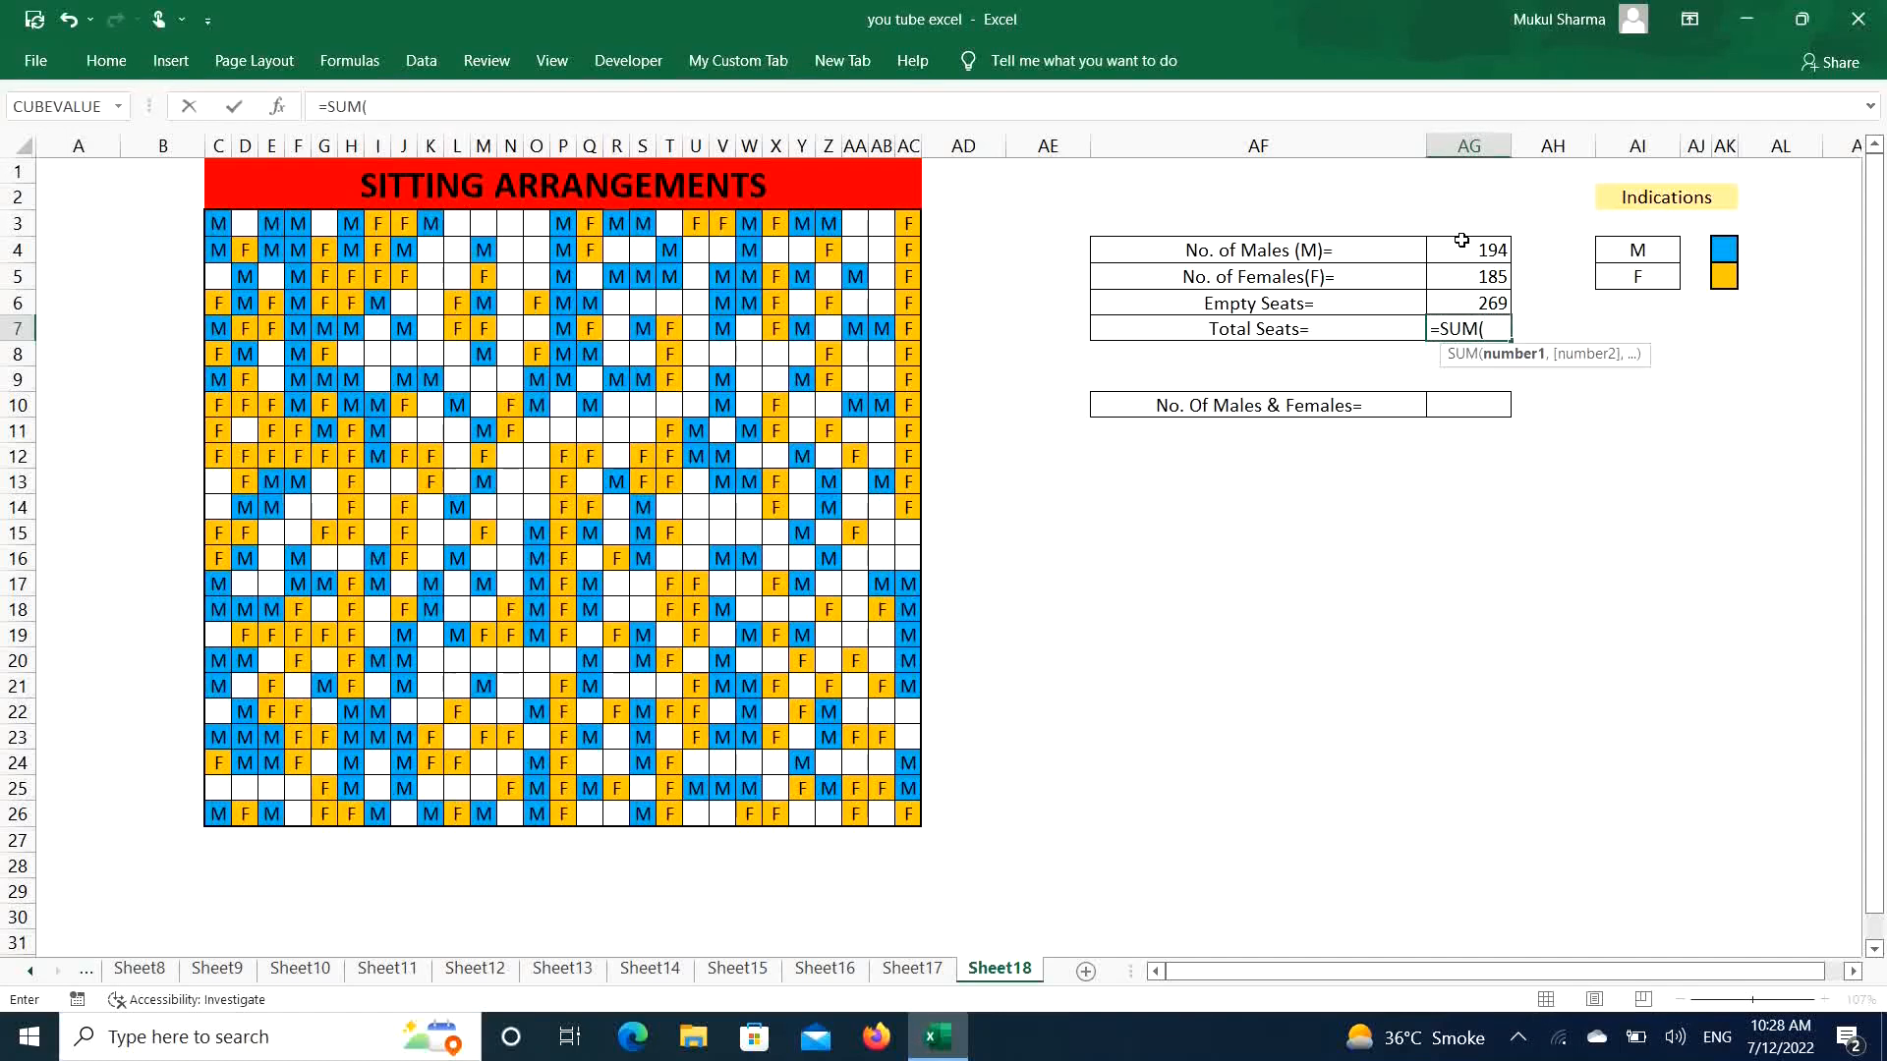
drag(1461, 240, 1472, 303)
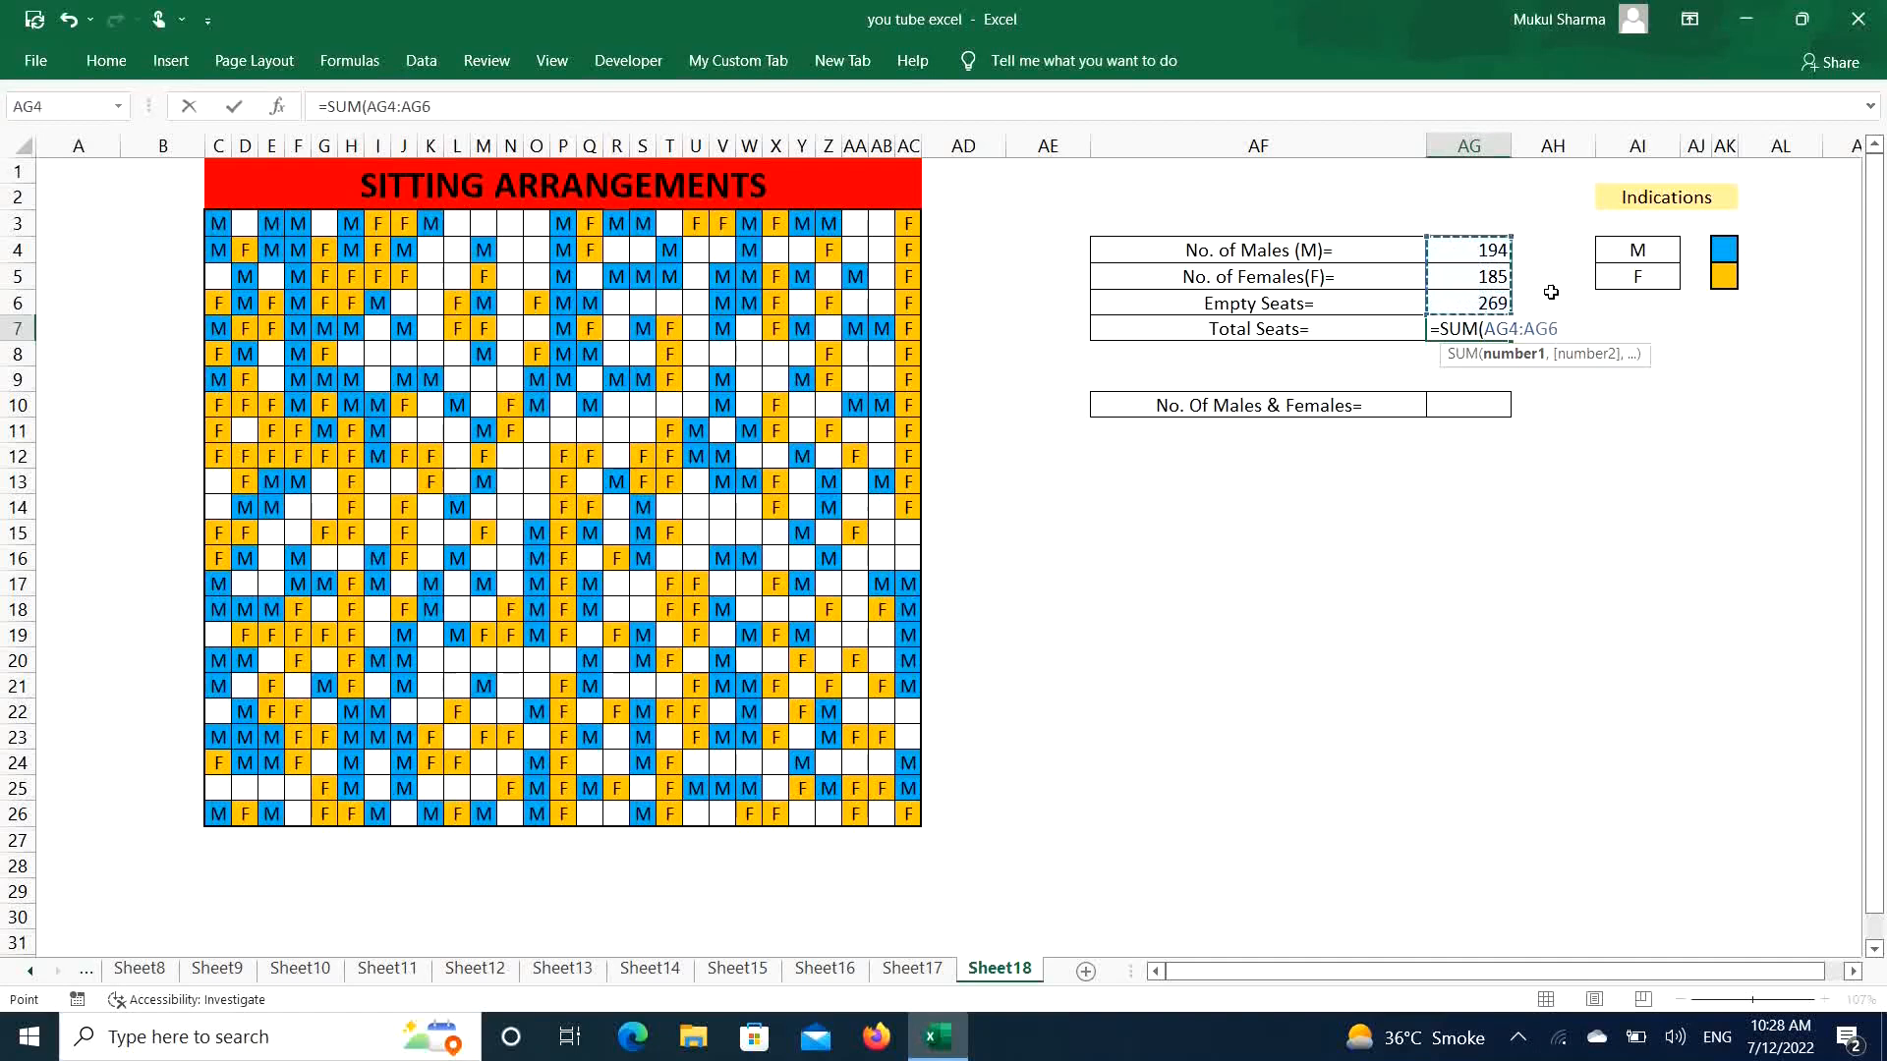
key(ctrl+Return)
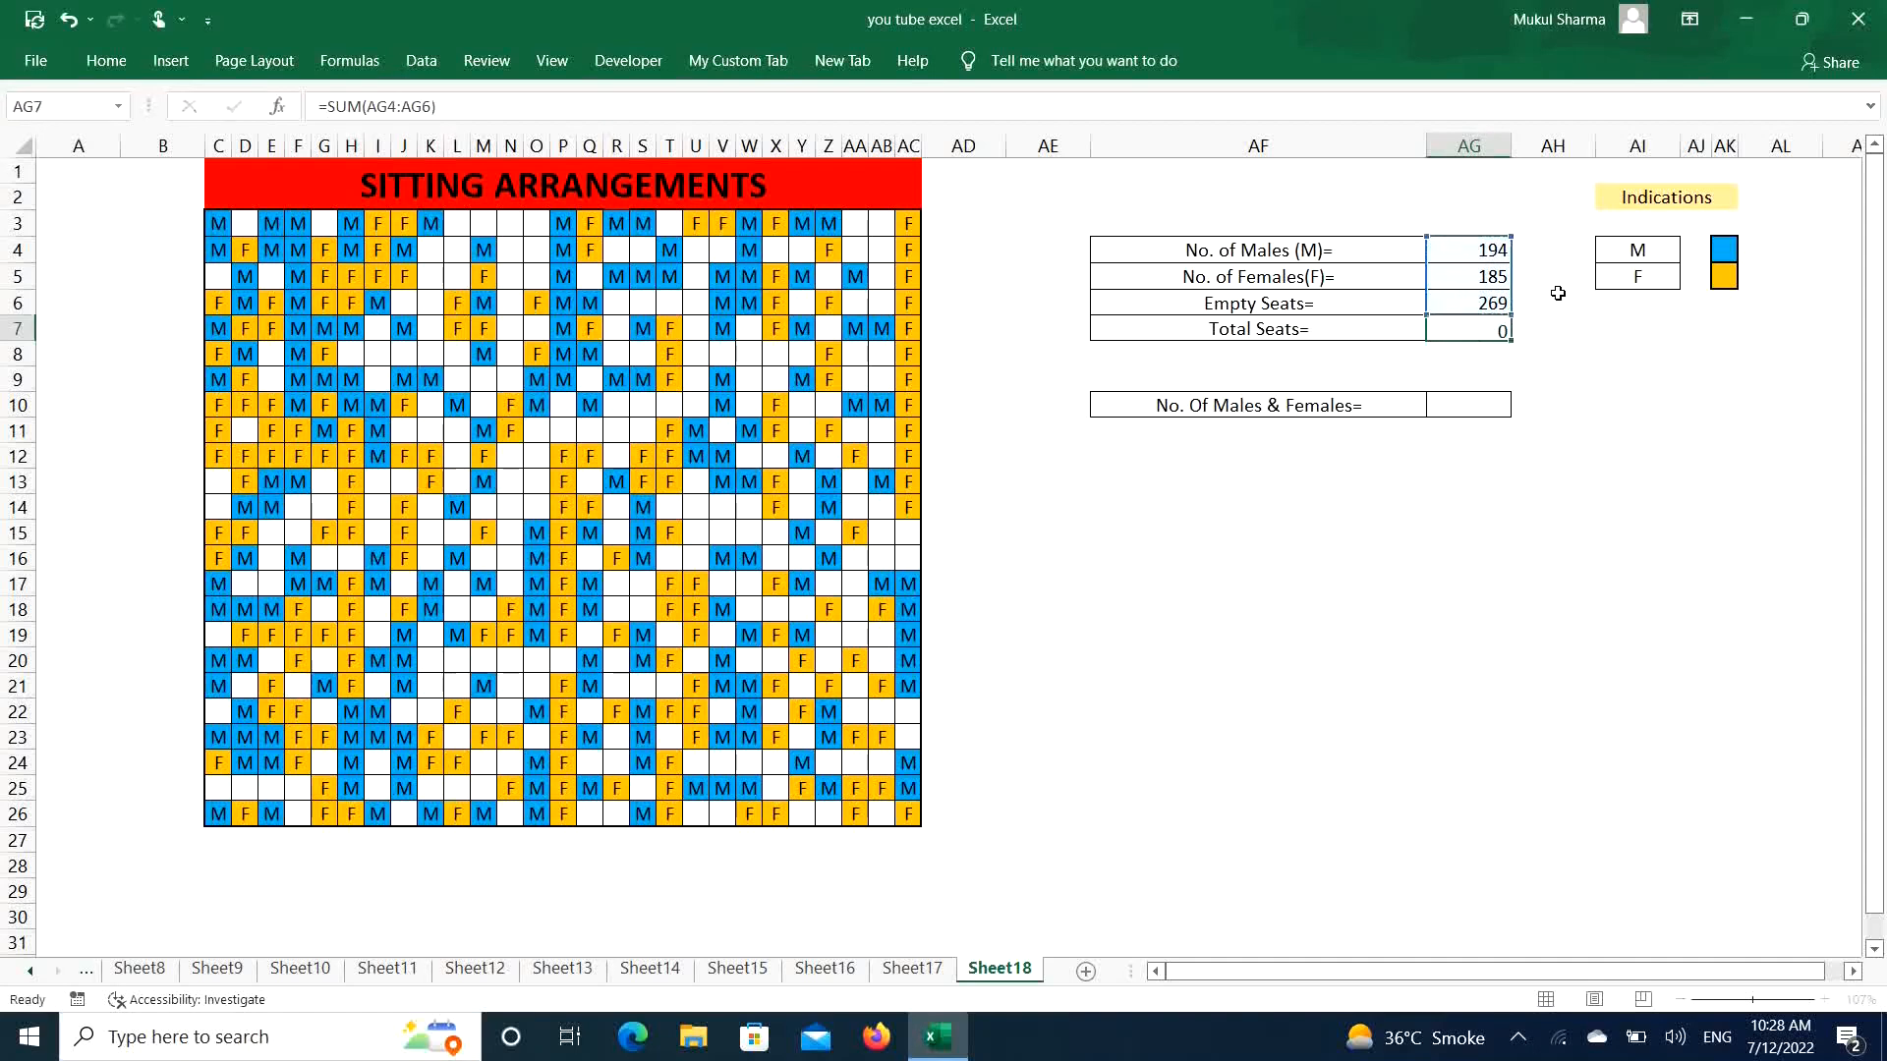
Commit the total seats formula in AG7 and enter =COUNTA(Sitting_P) in cell AG10 to count males and females together
key(Return)
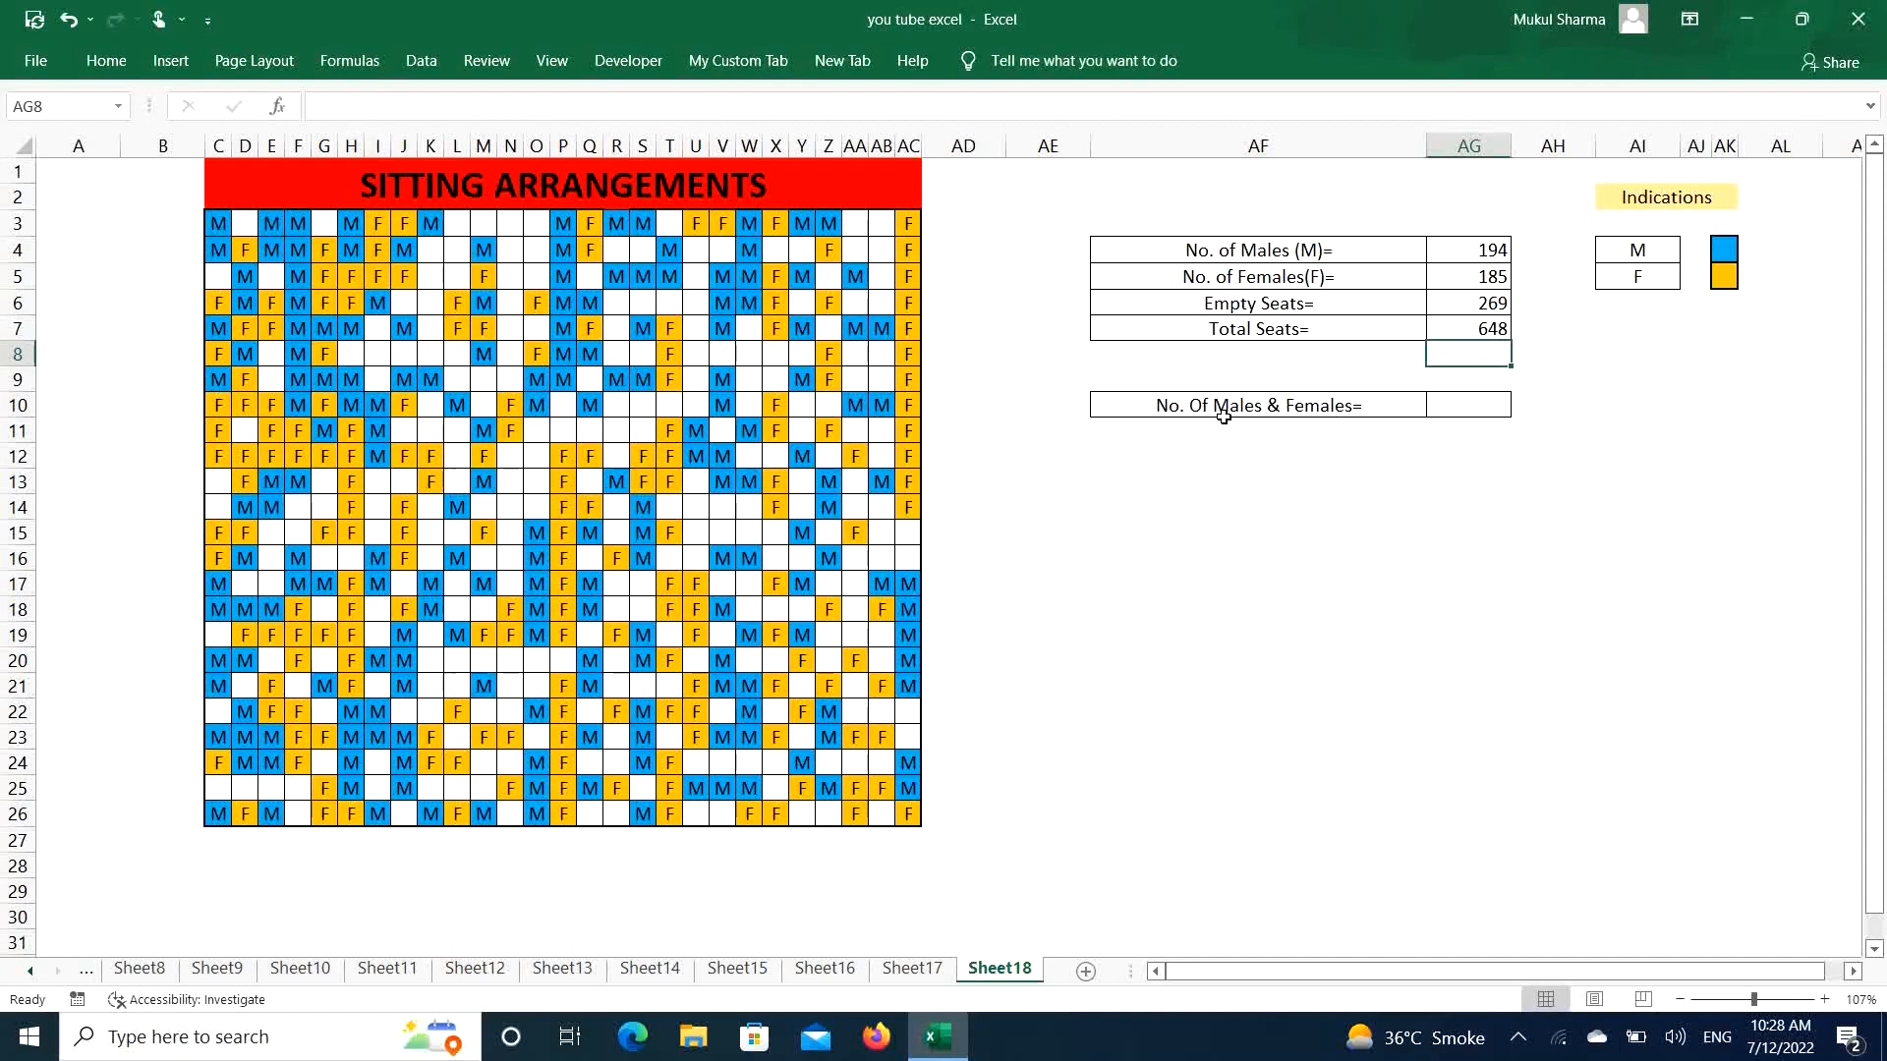
click(1487, 407)
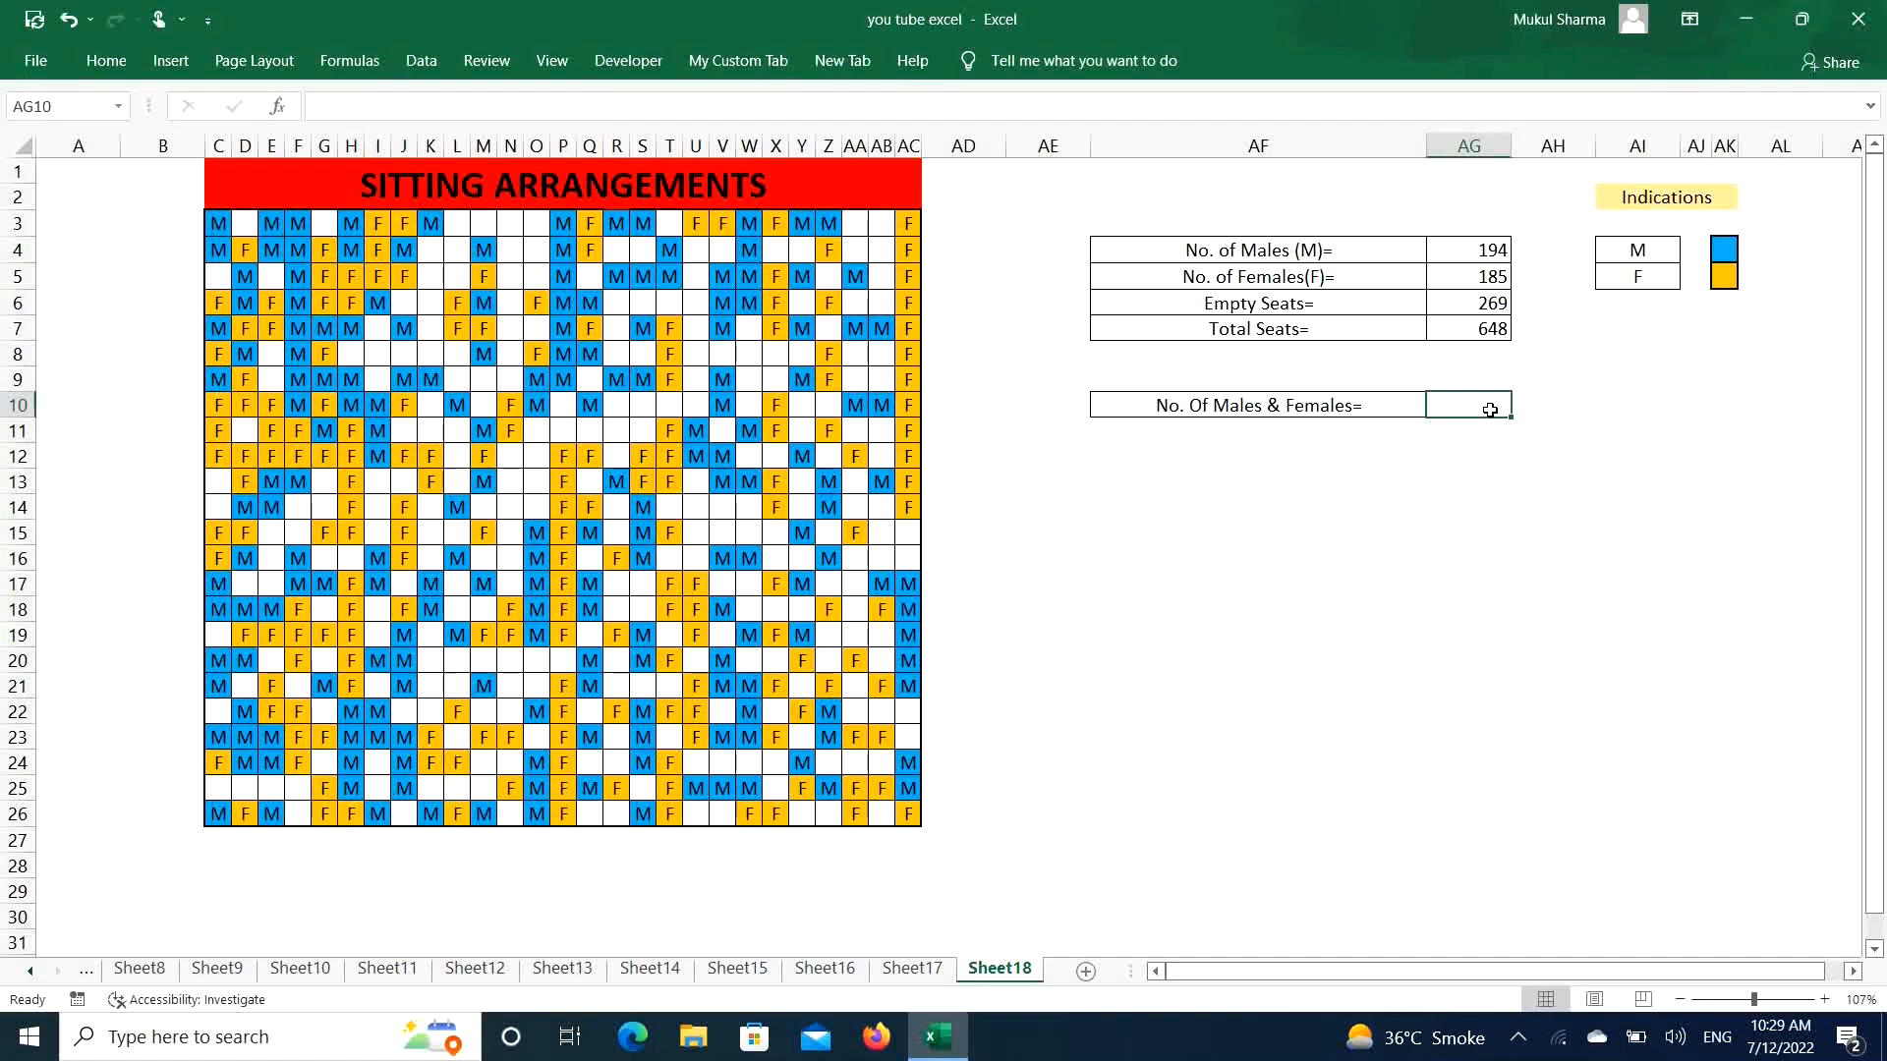
text(=)
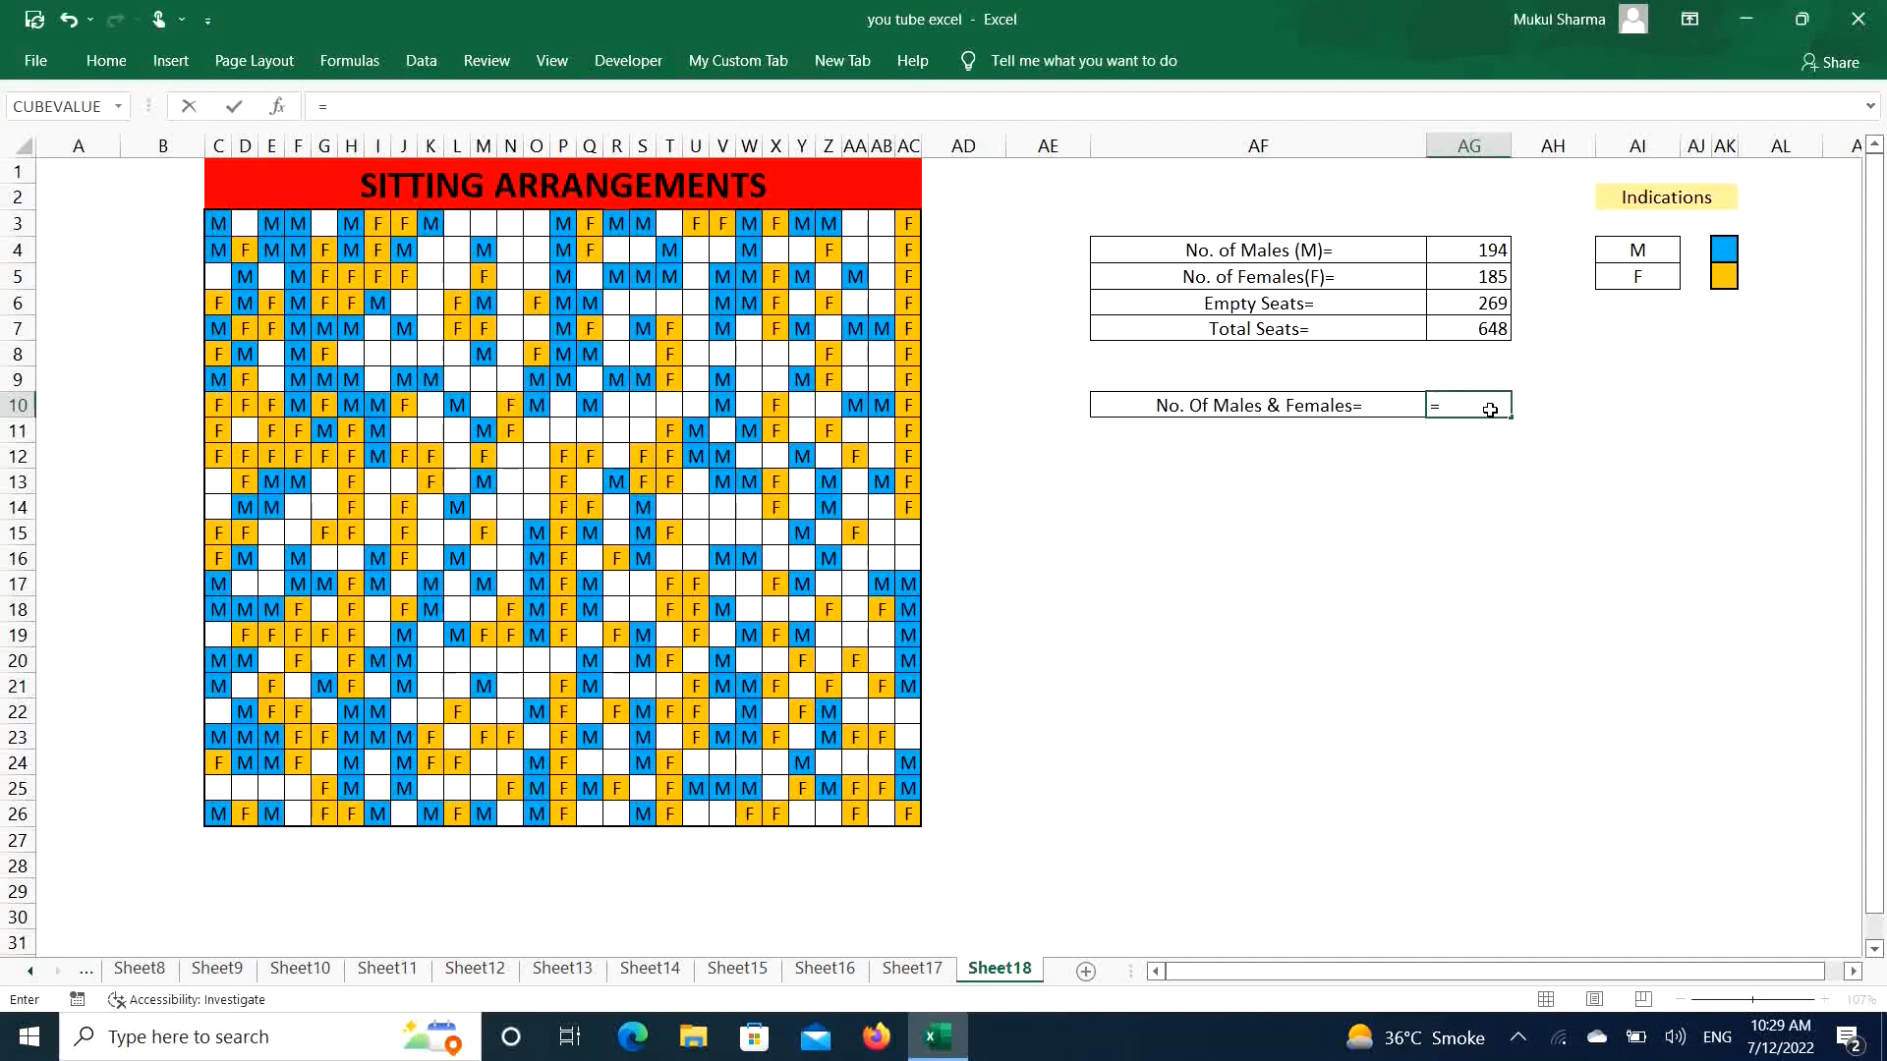
text(coun)
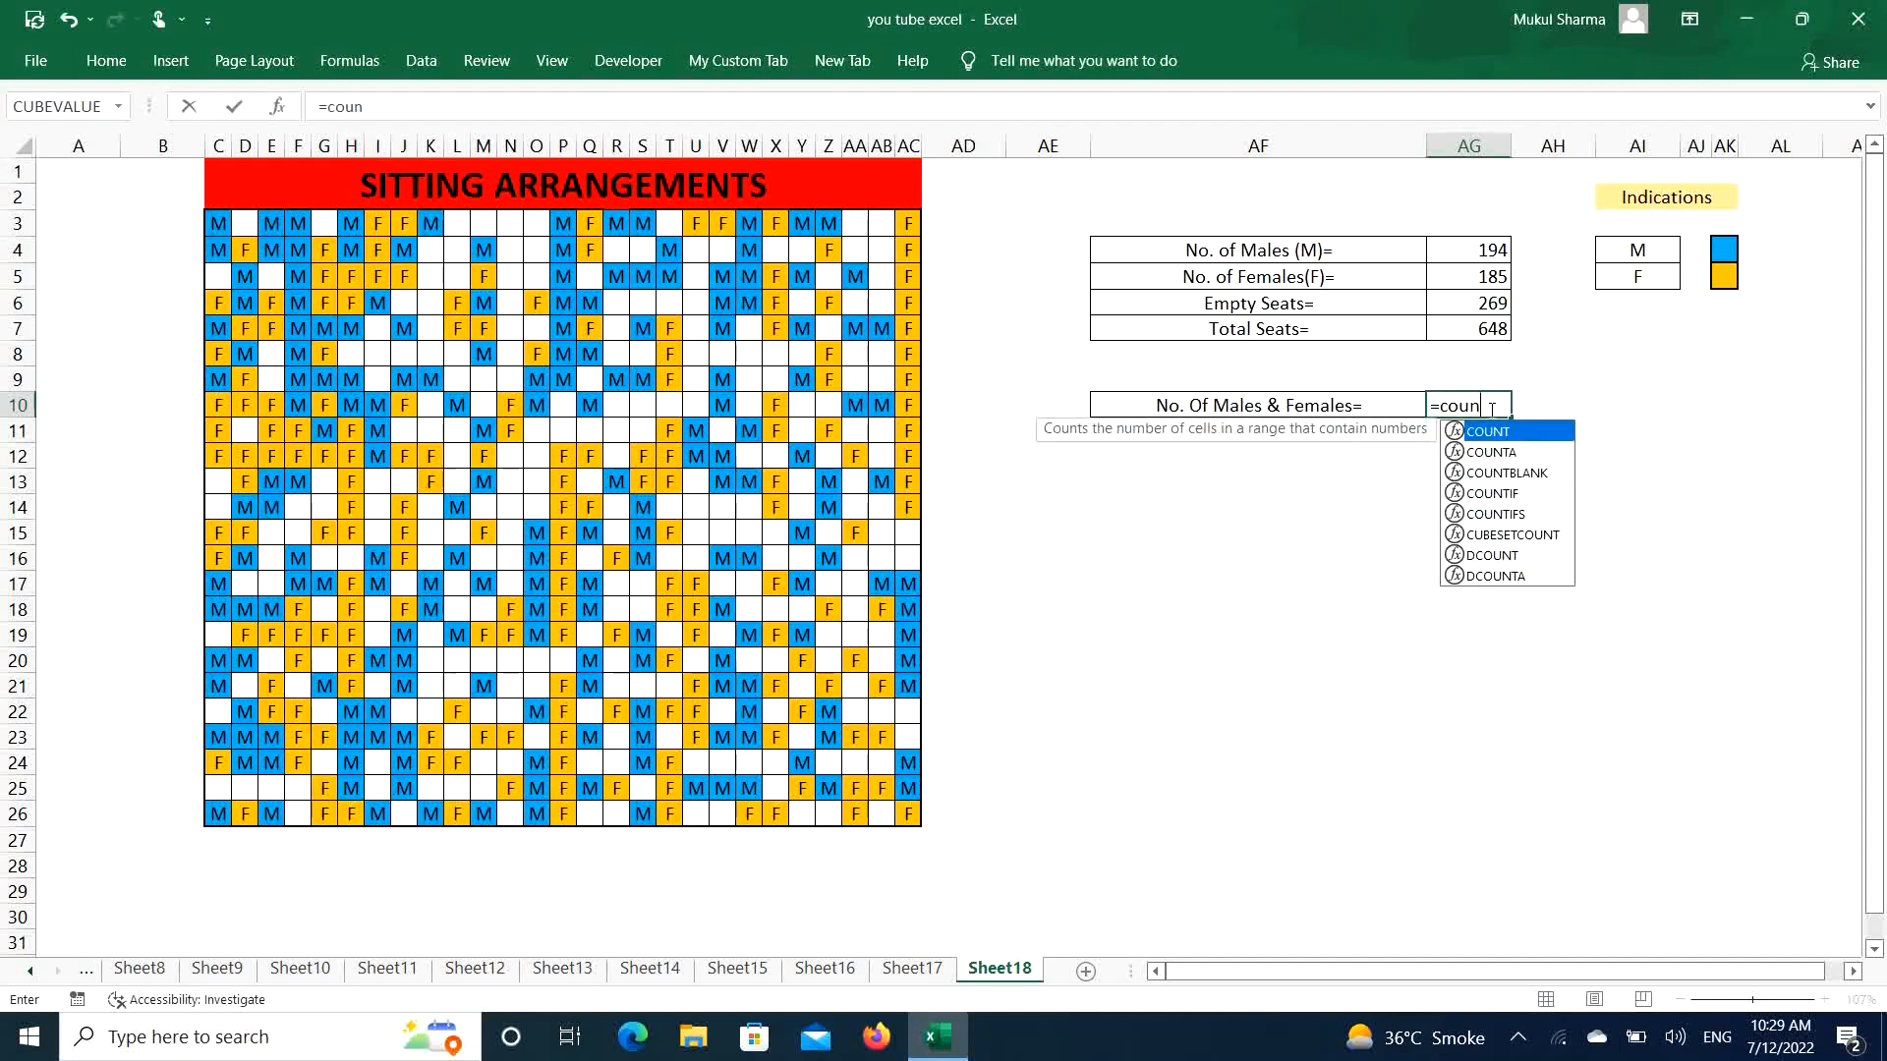
text(a)
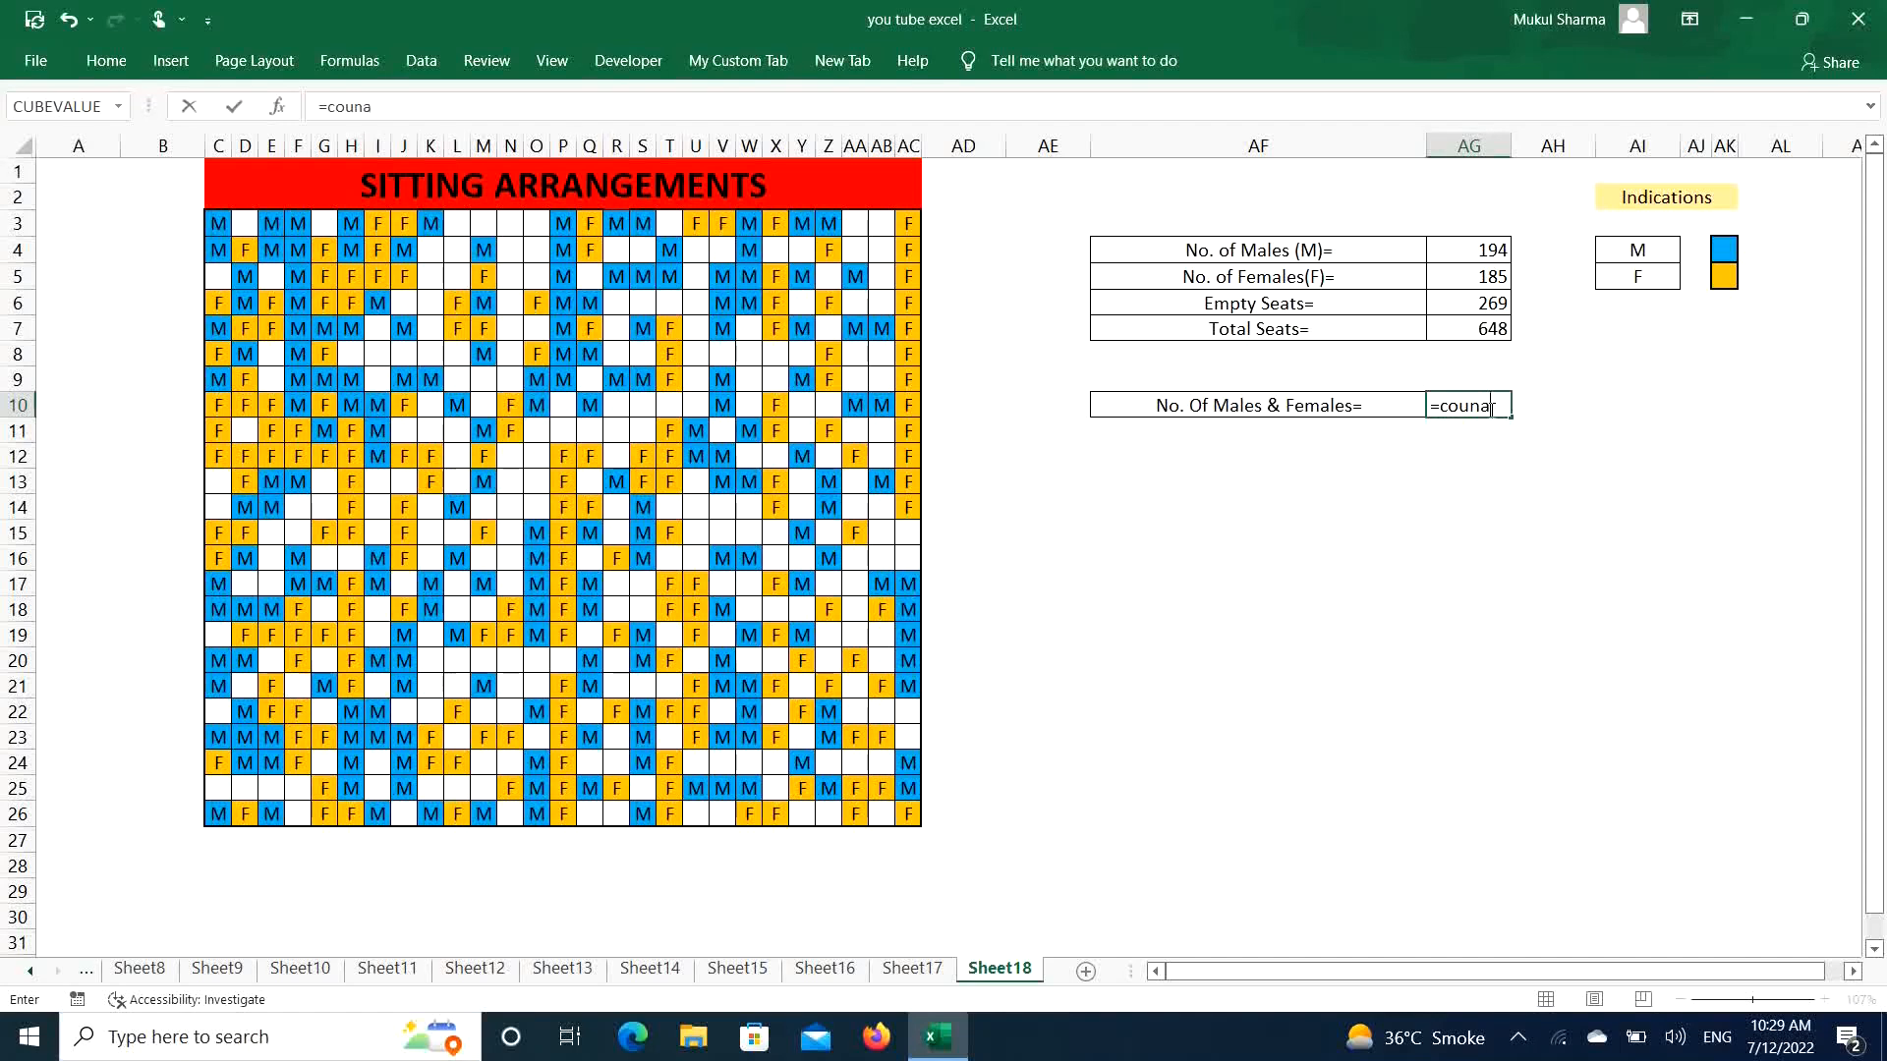
key(BackSpace)
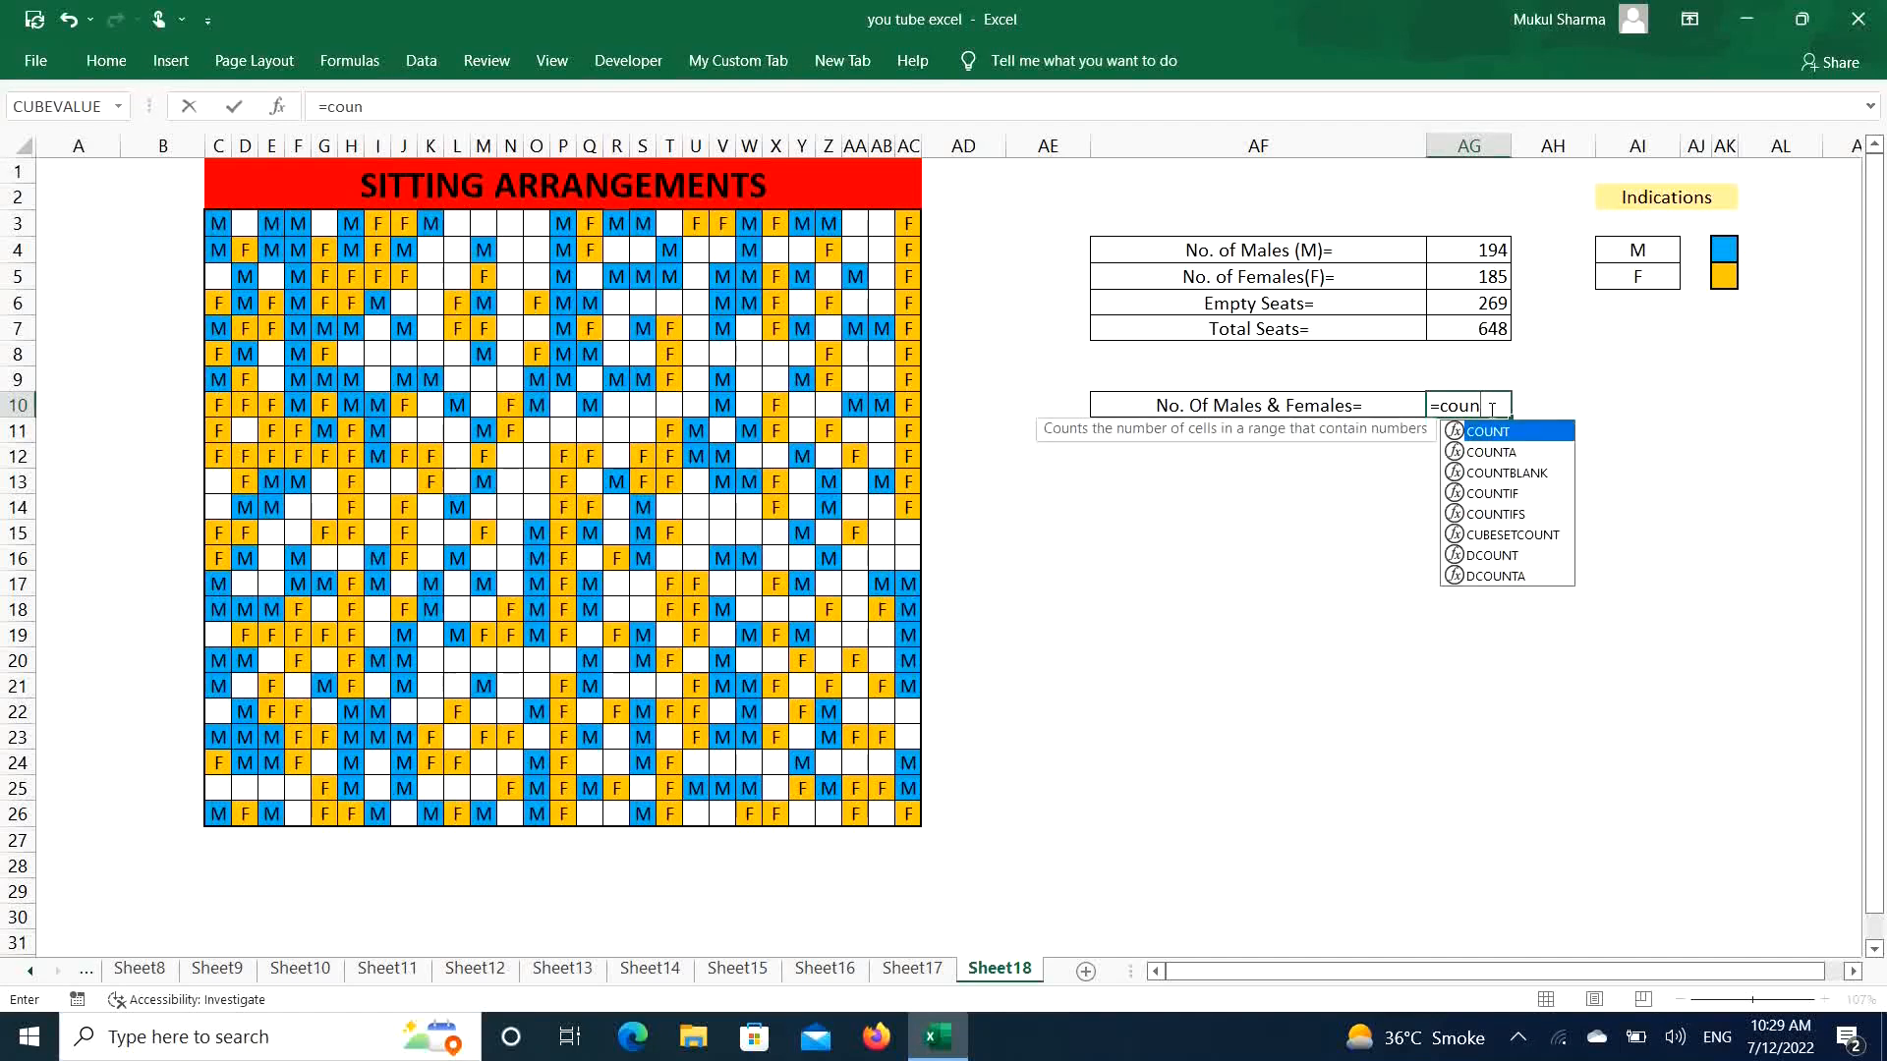
key(Down)
key(Tab)
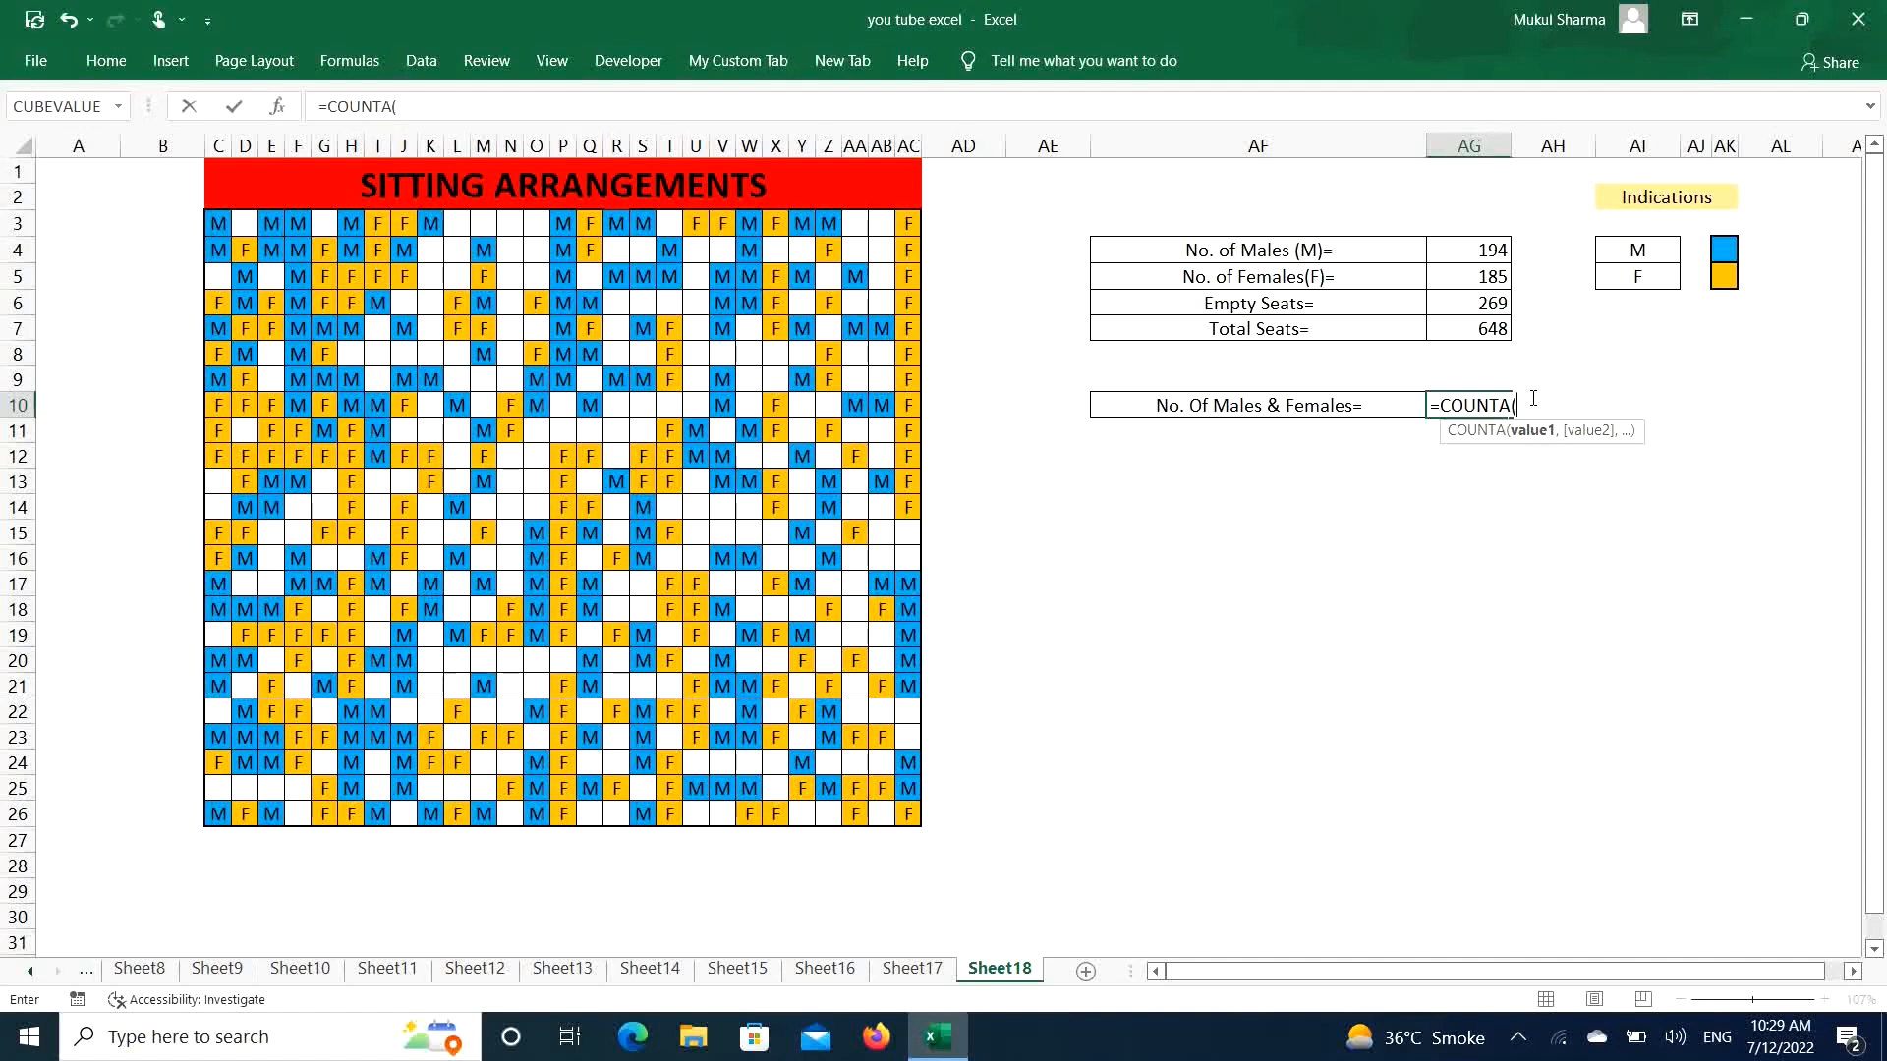
text(sitt)
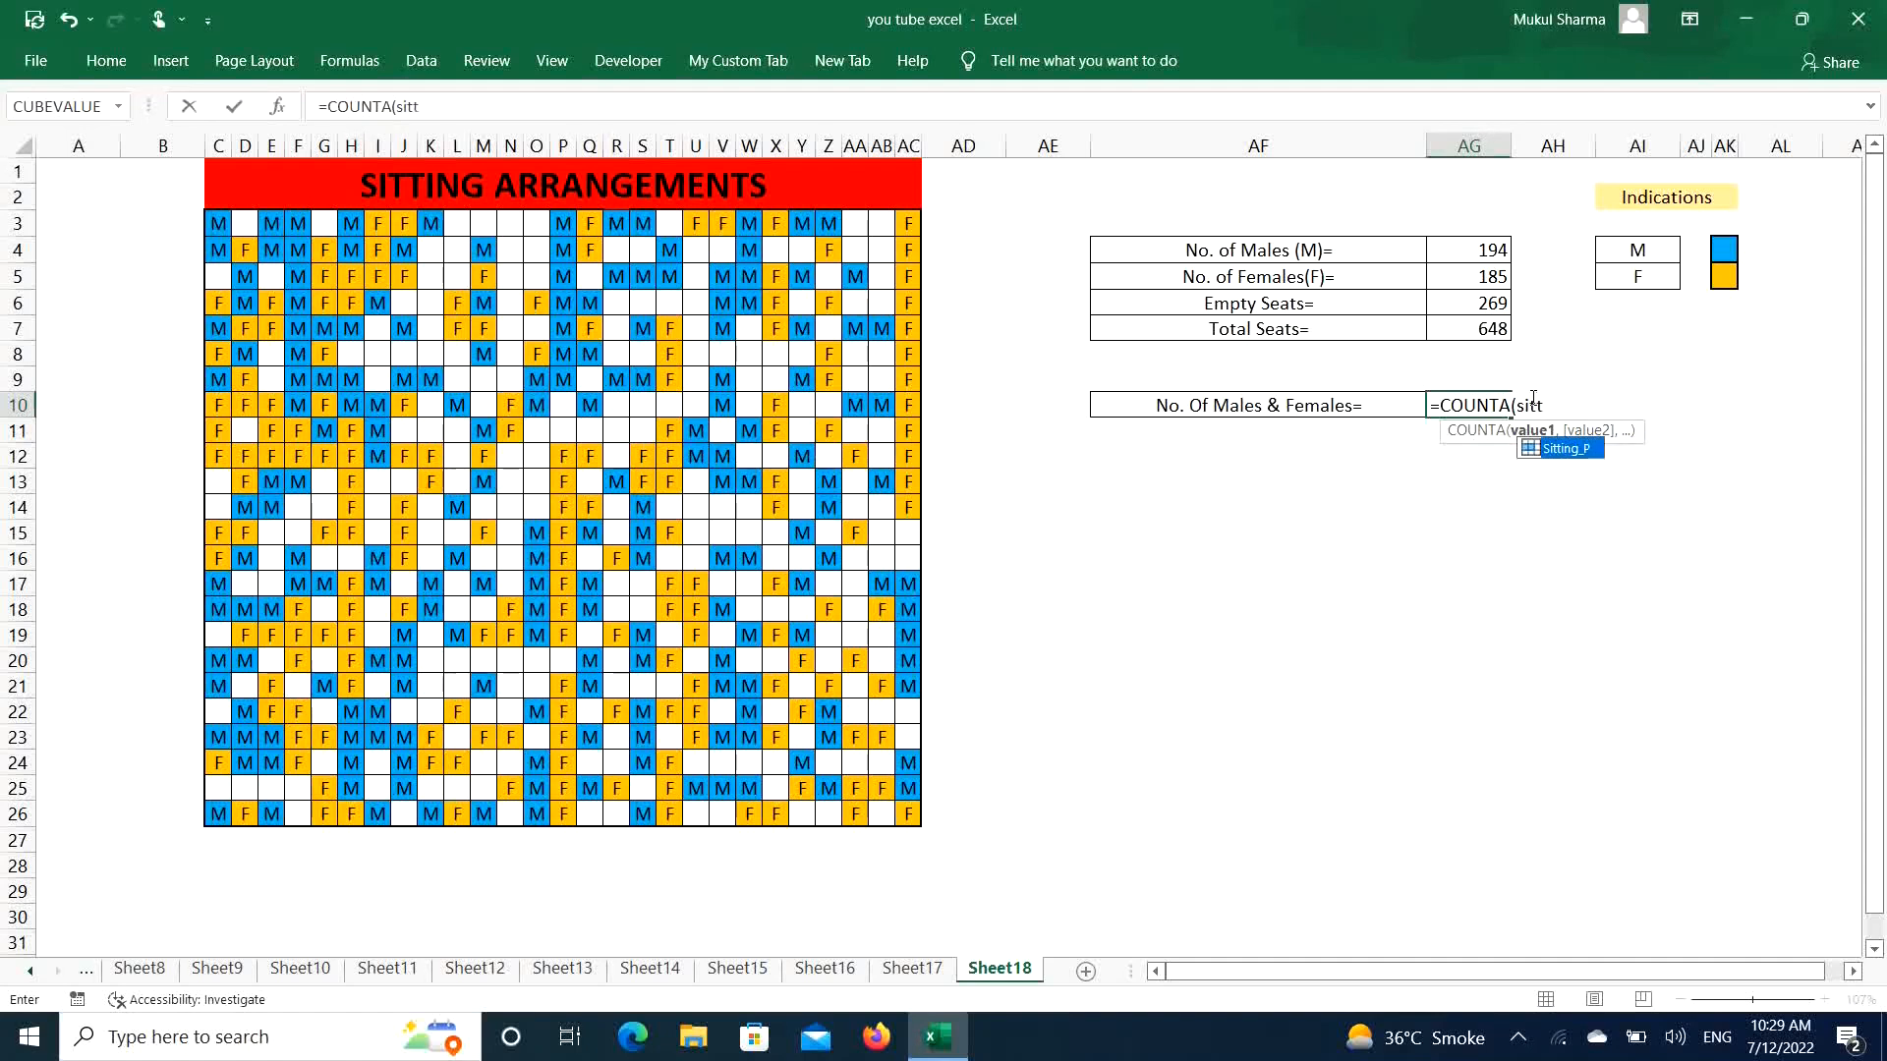
key(Tab)
text())
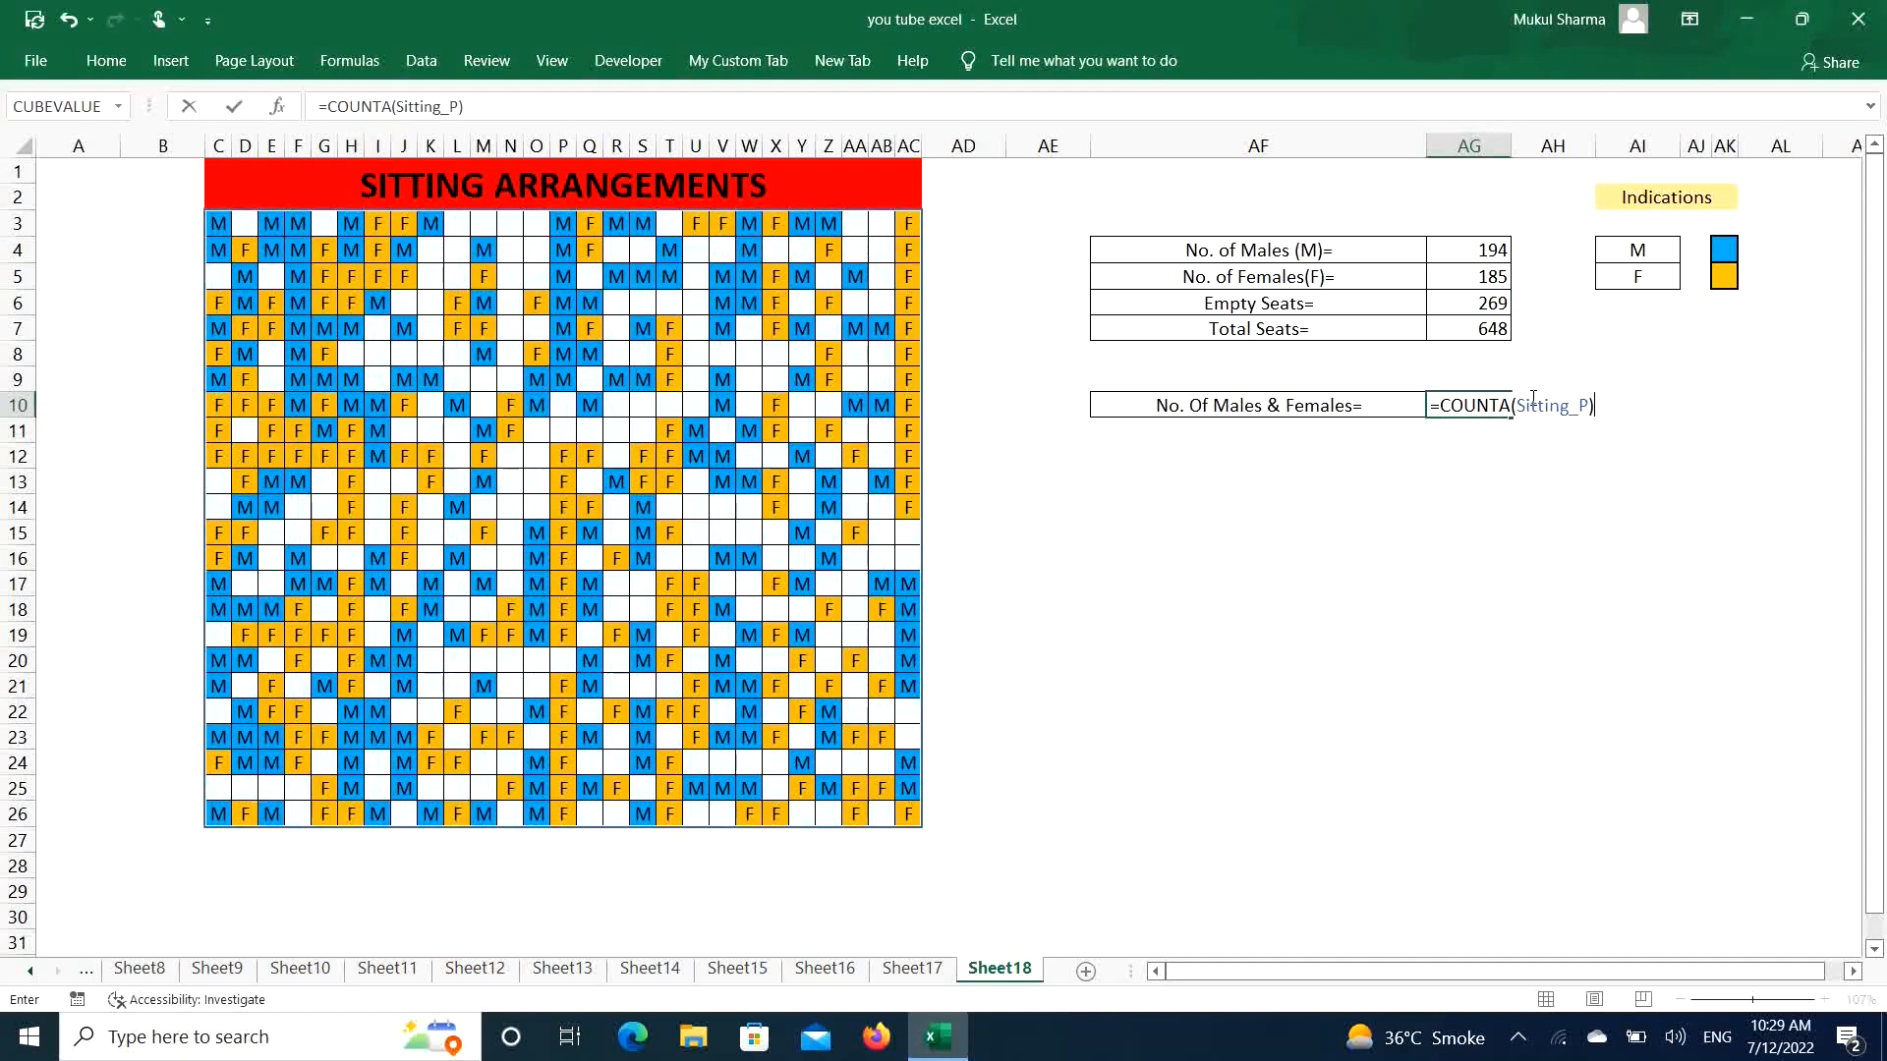
key(Return)
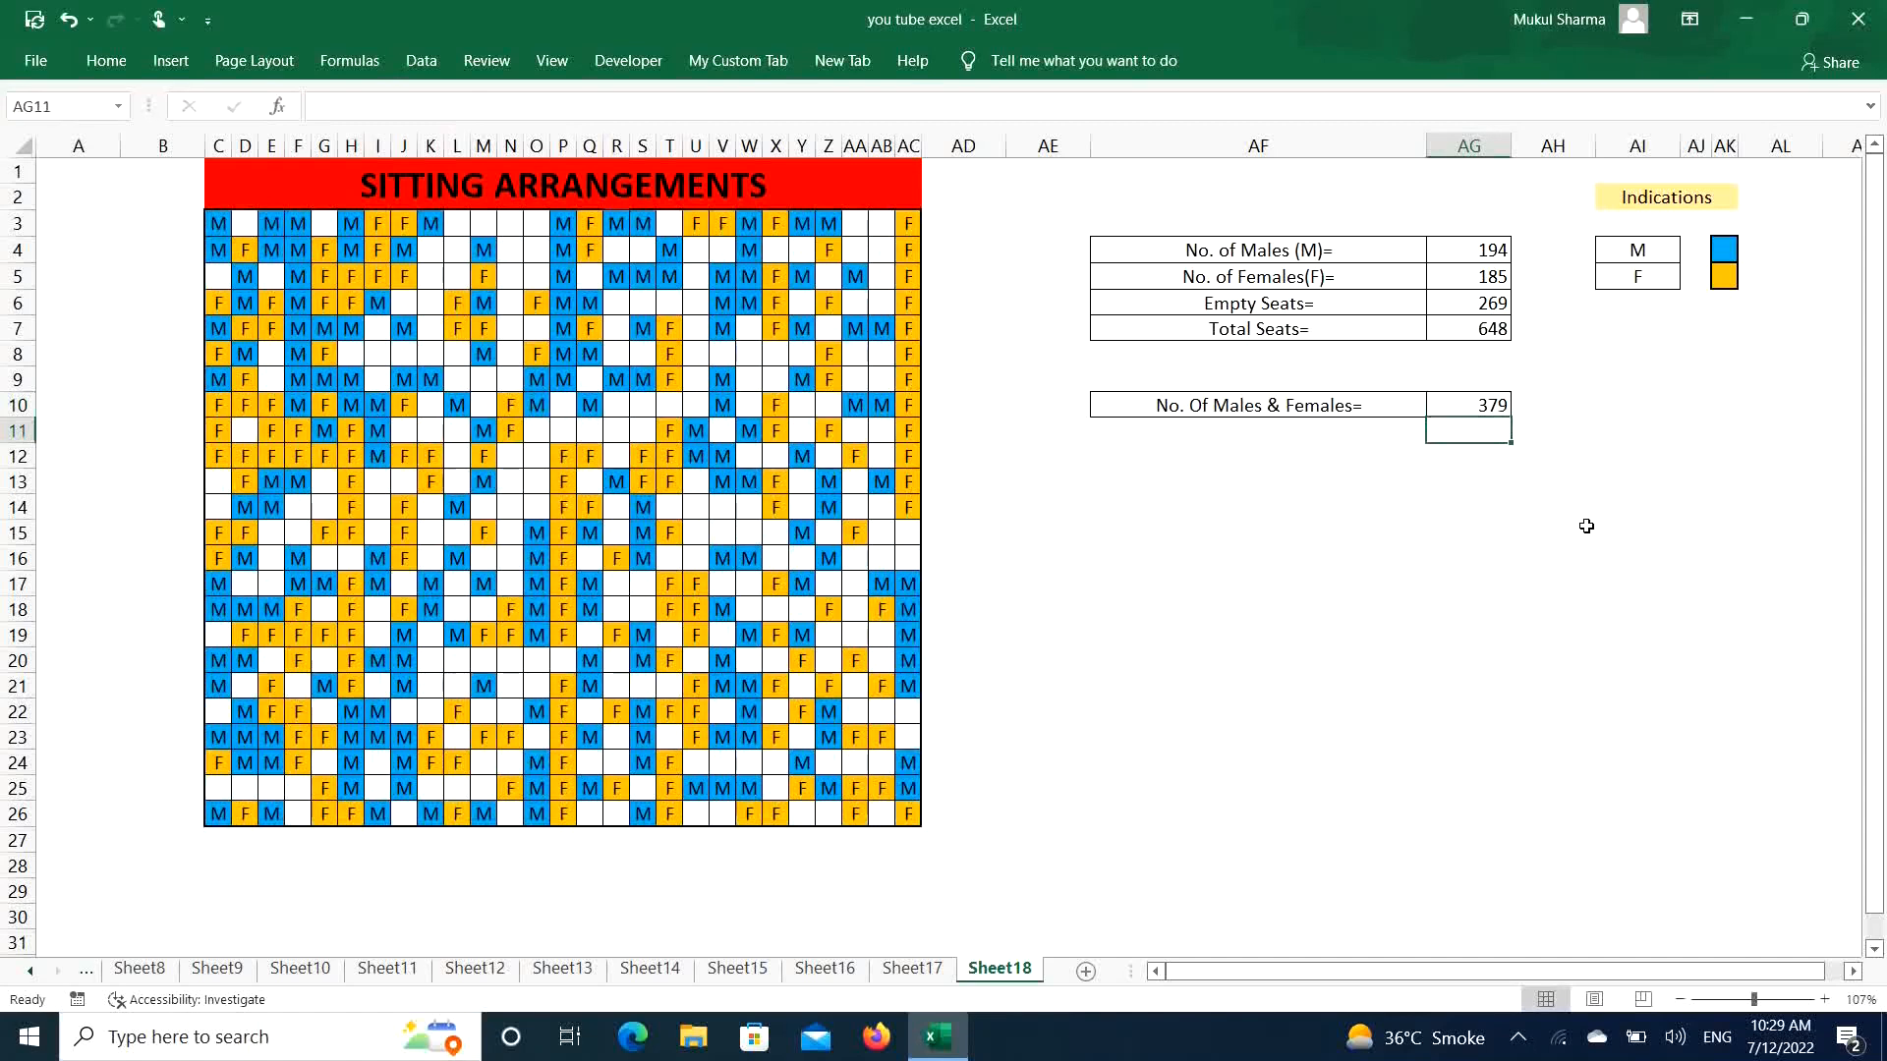
Enter a SUM formula over AG4:AG5 in cell AI10 to cross-check the combined count of males and females
click(1474, 408)
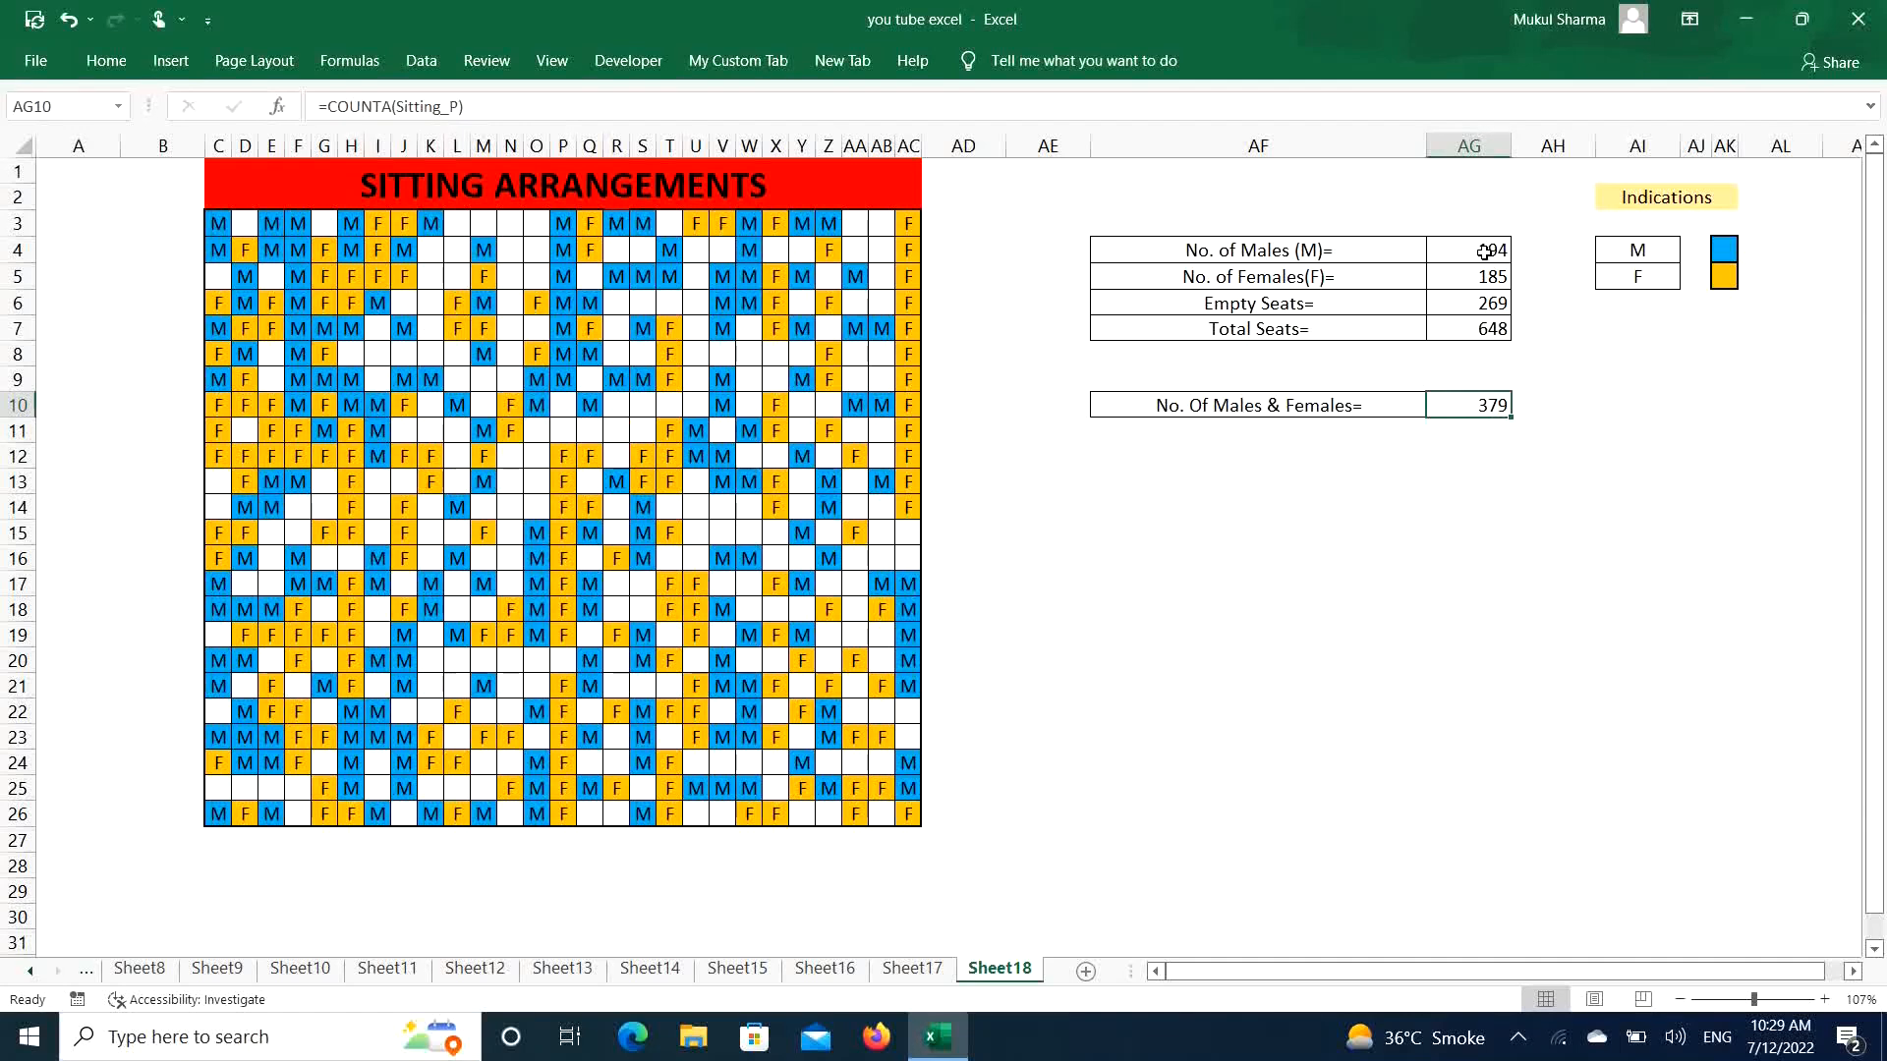
click(1611, 407)
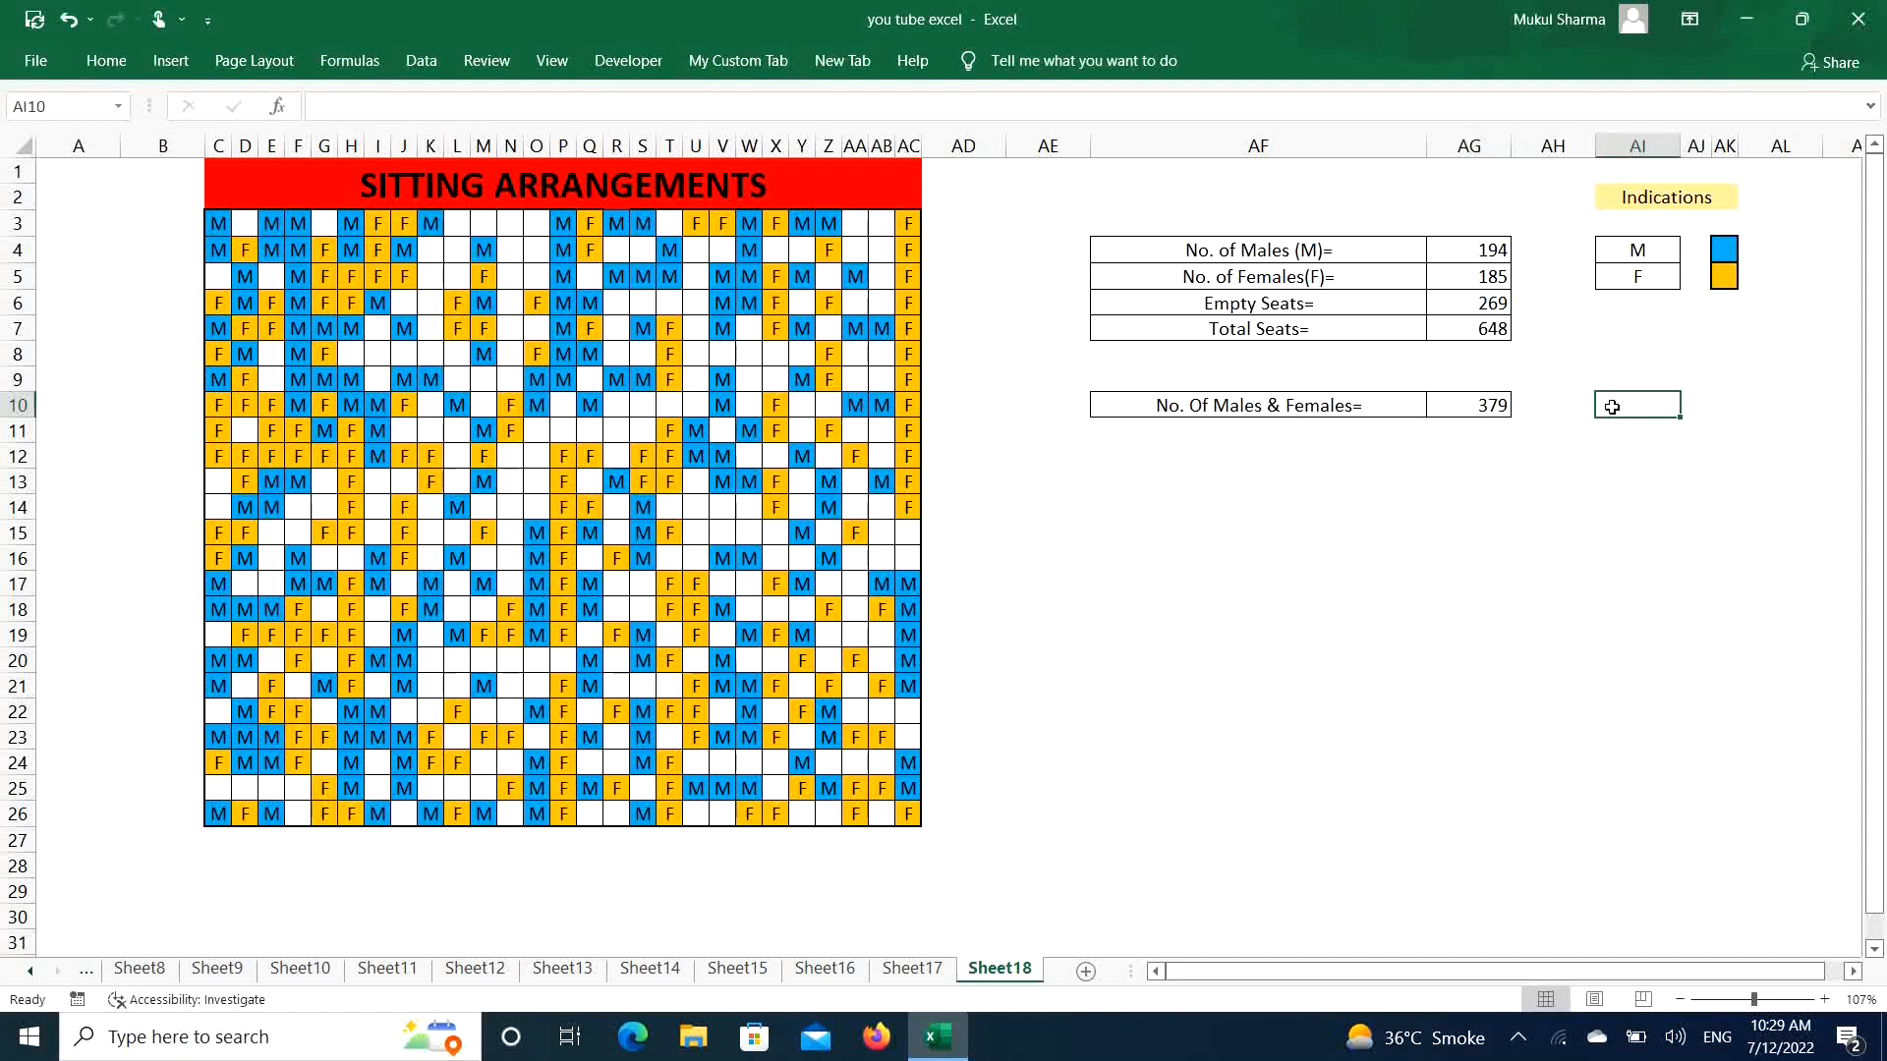
text(=)
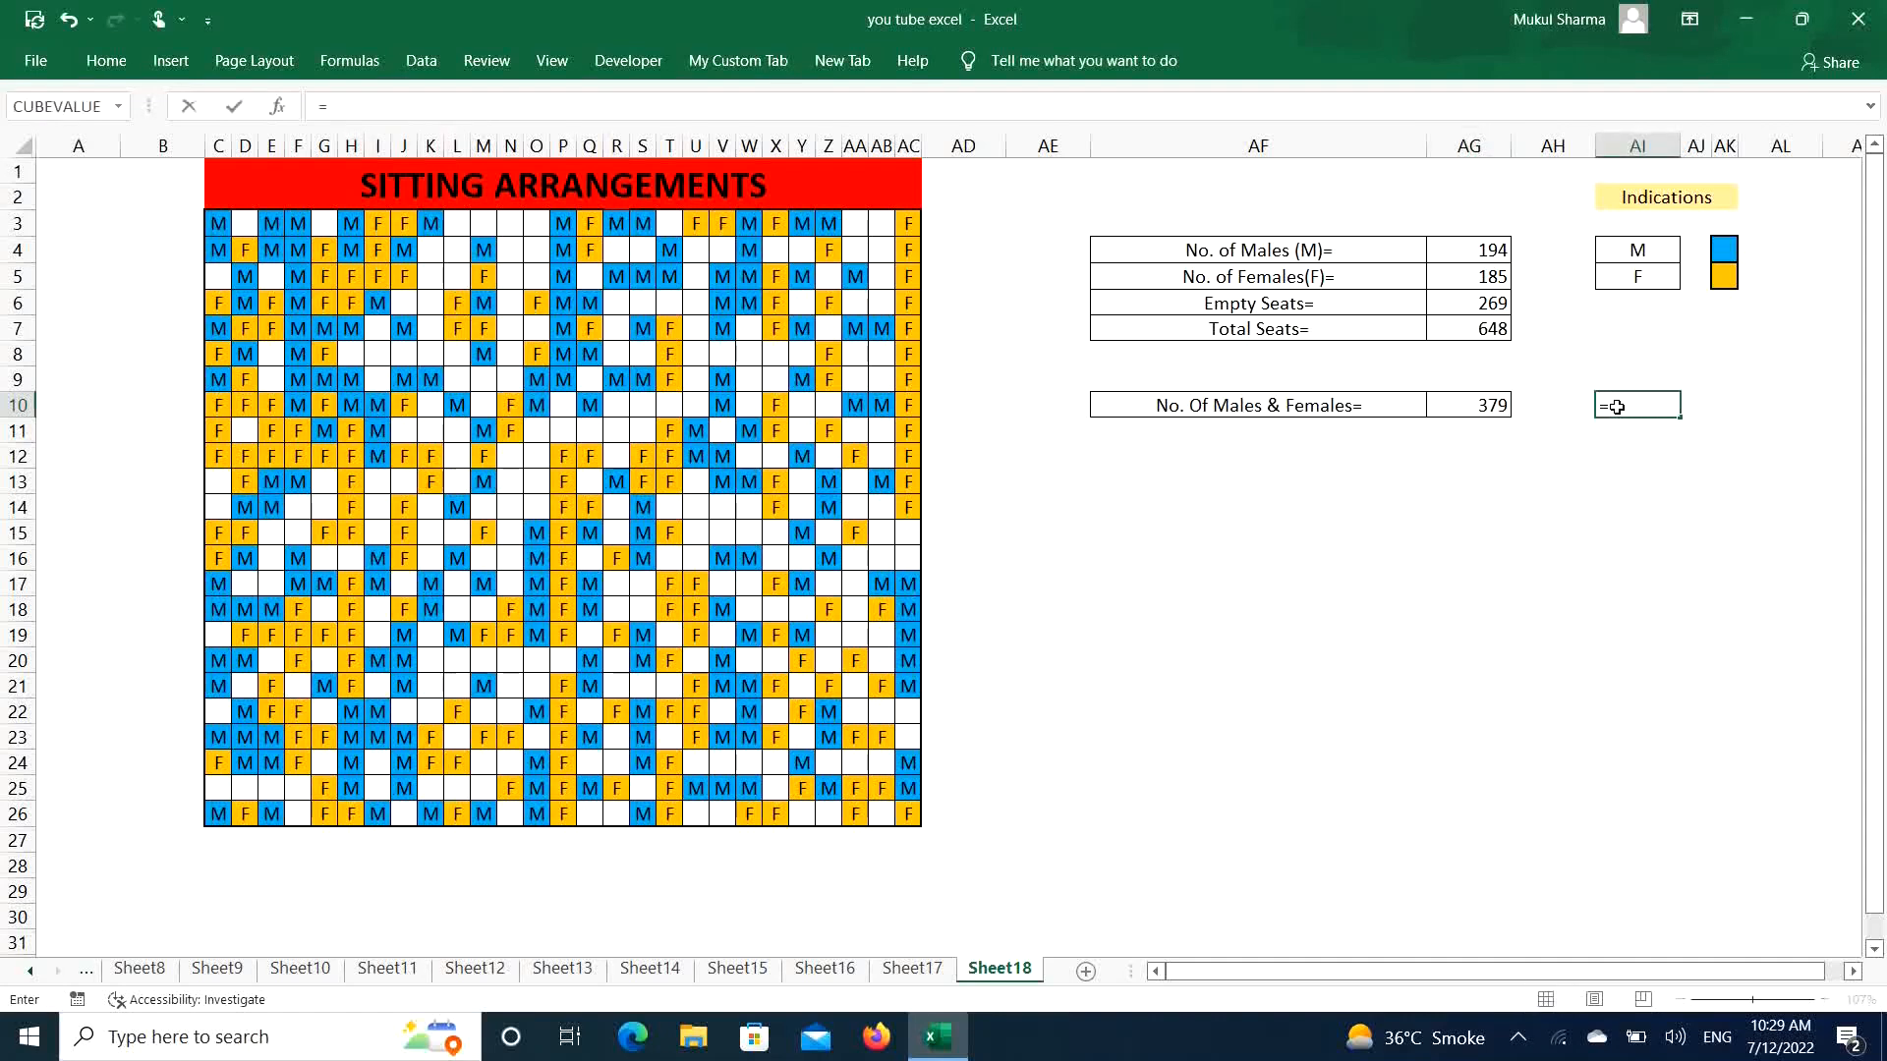
text(sum)
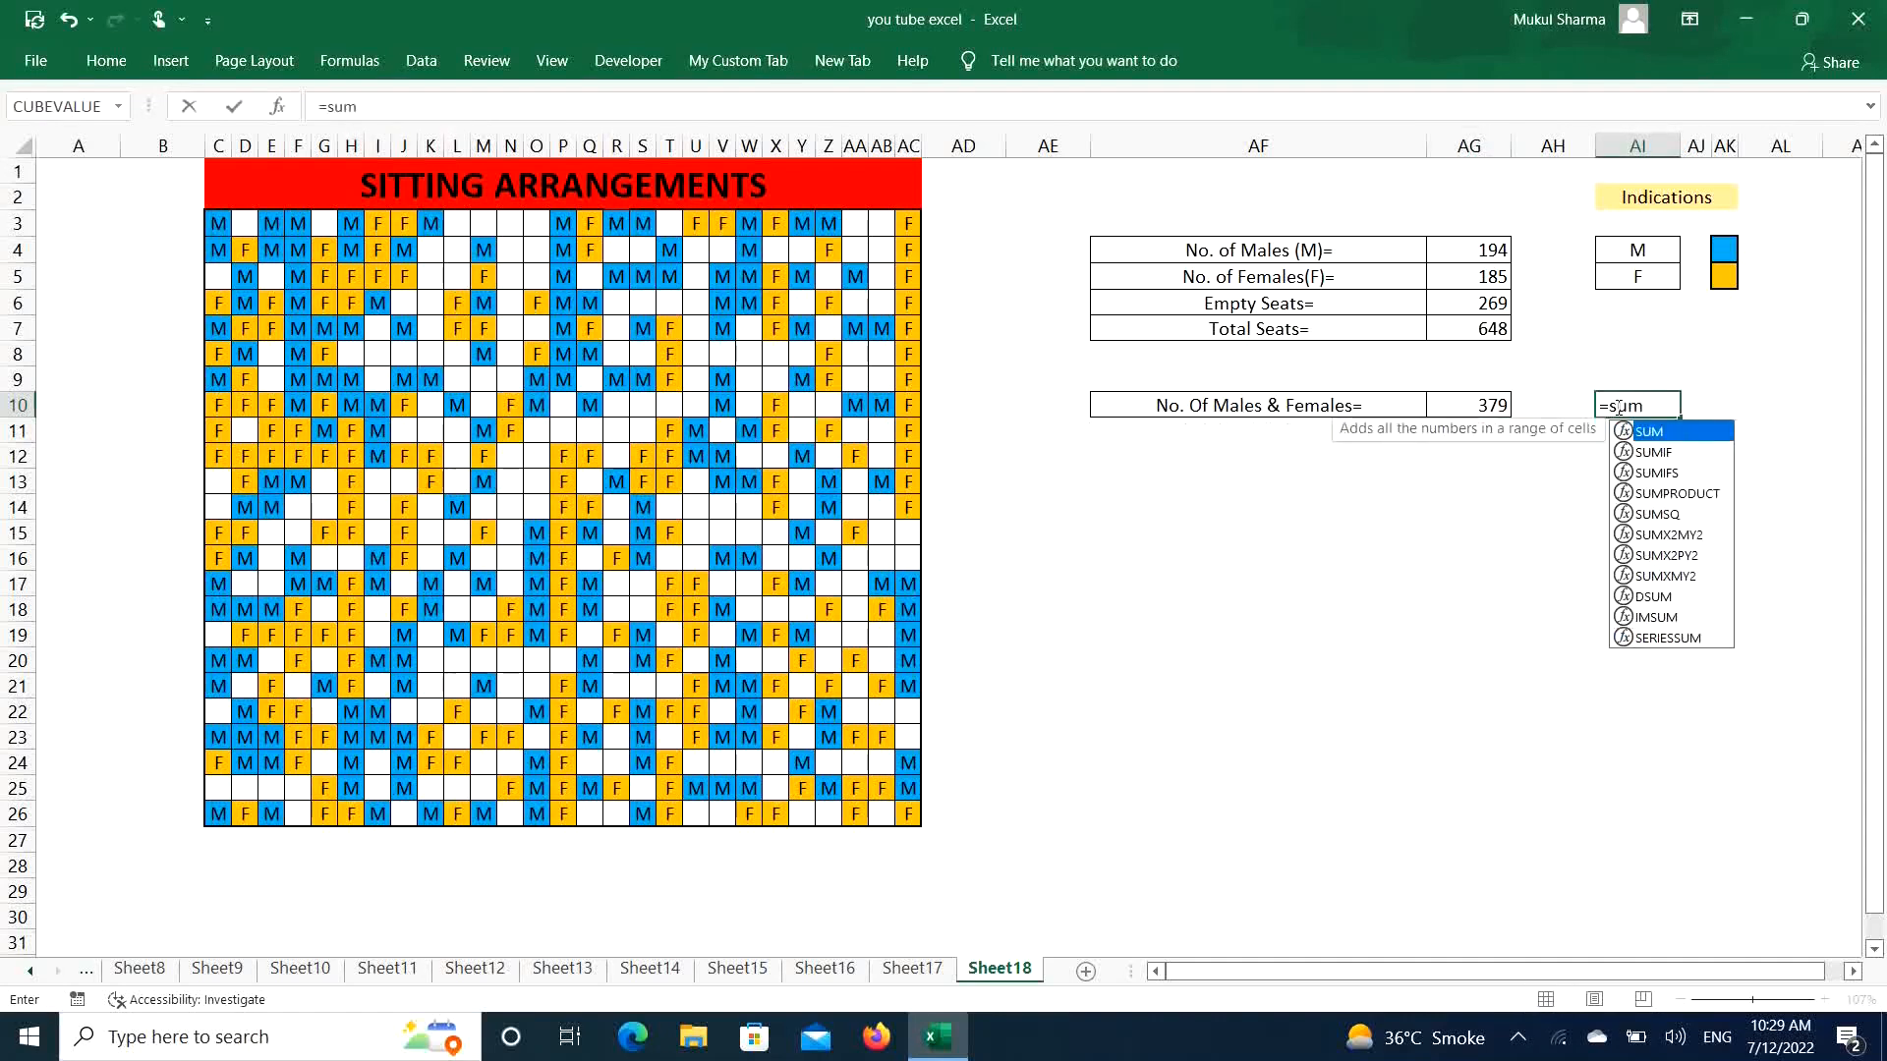
key(Tab)
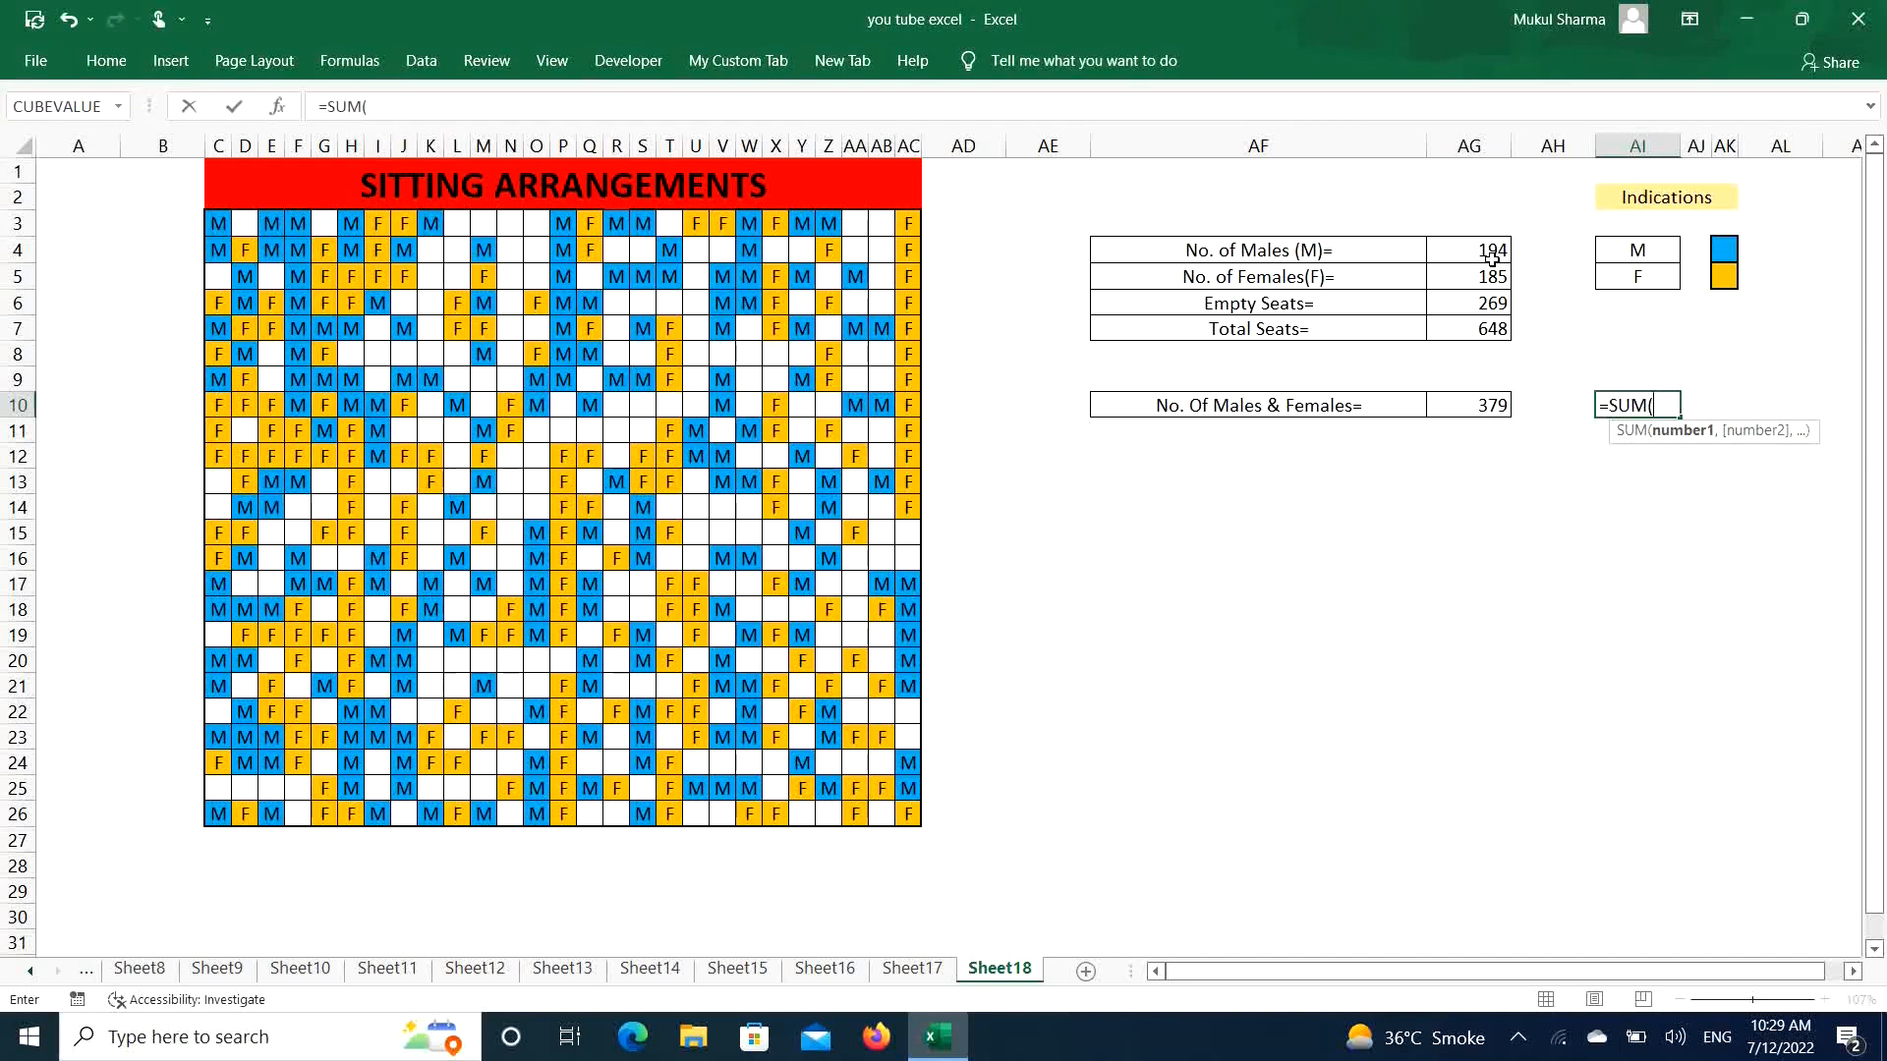
drag(1492, 258, 1496, 269)
key(Return)
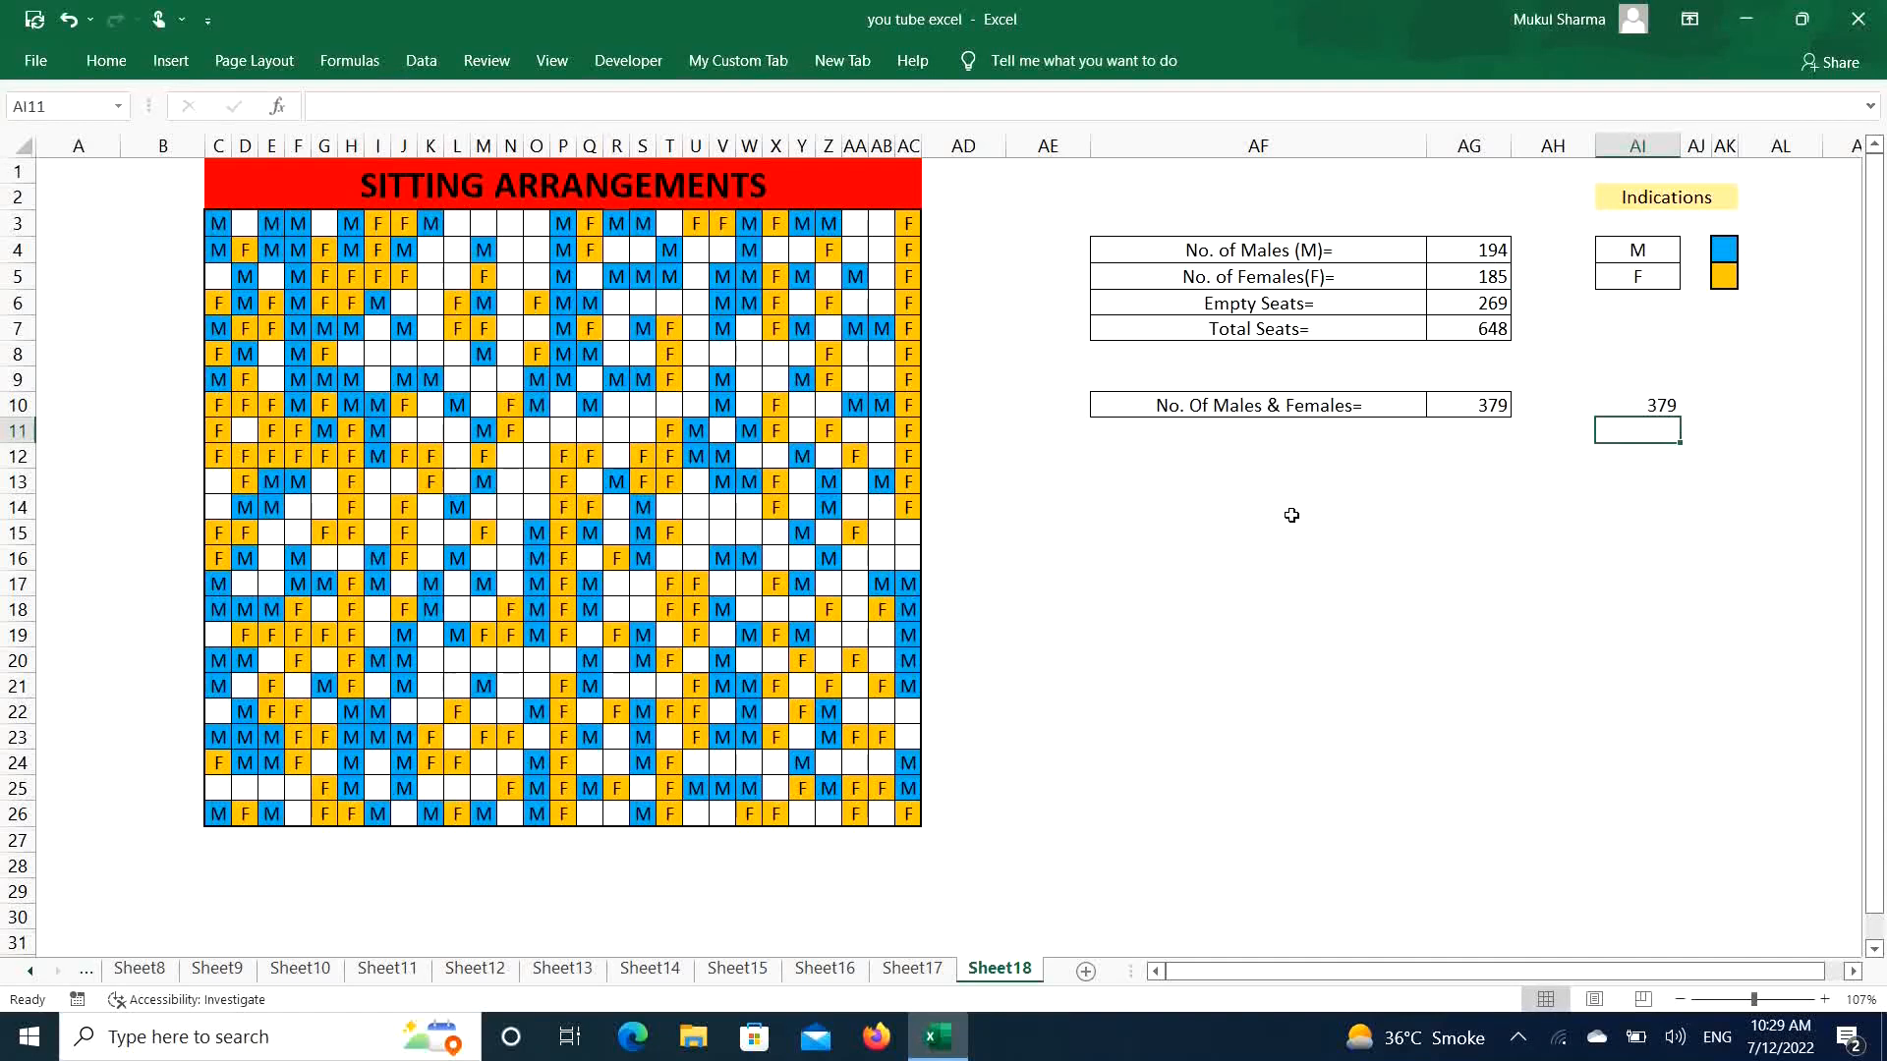
Select cells AF14:AF17 for a list of the functions used and enter counta in AF14
drag(1280, 516, 1316, 587)
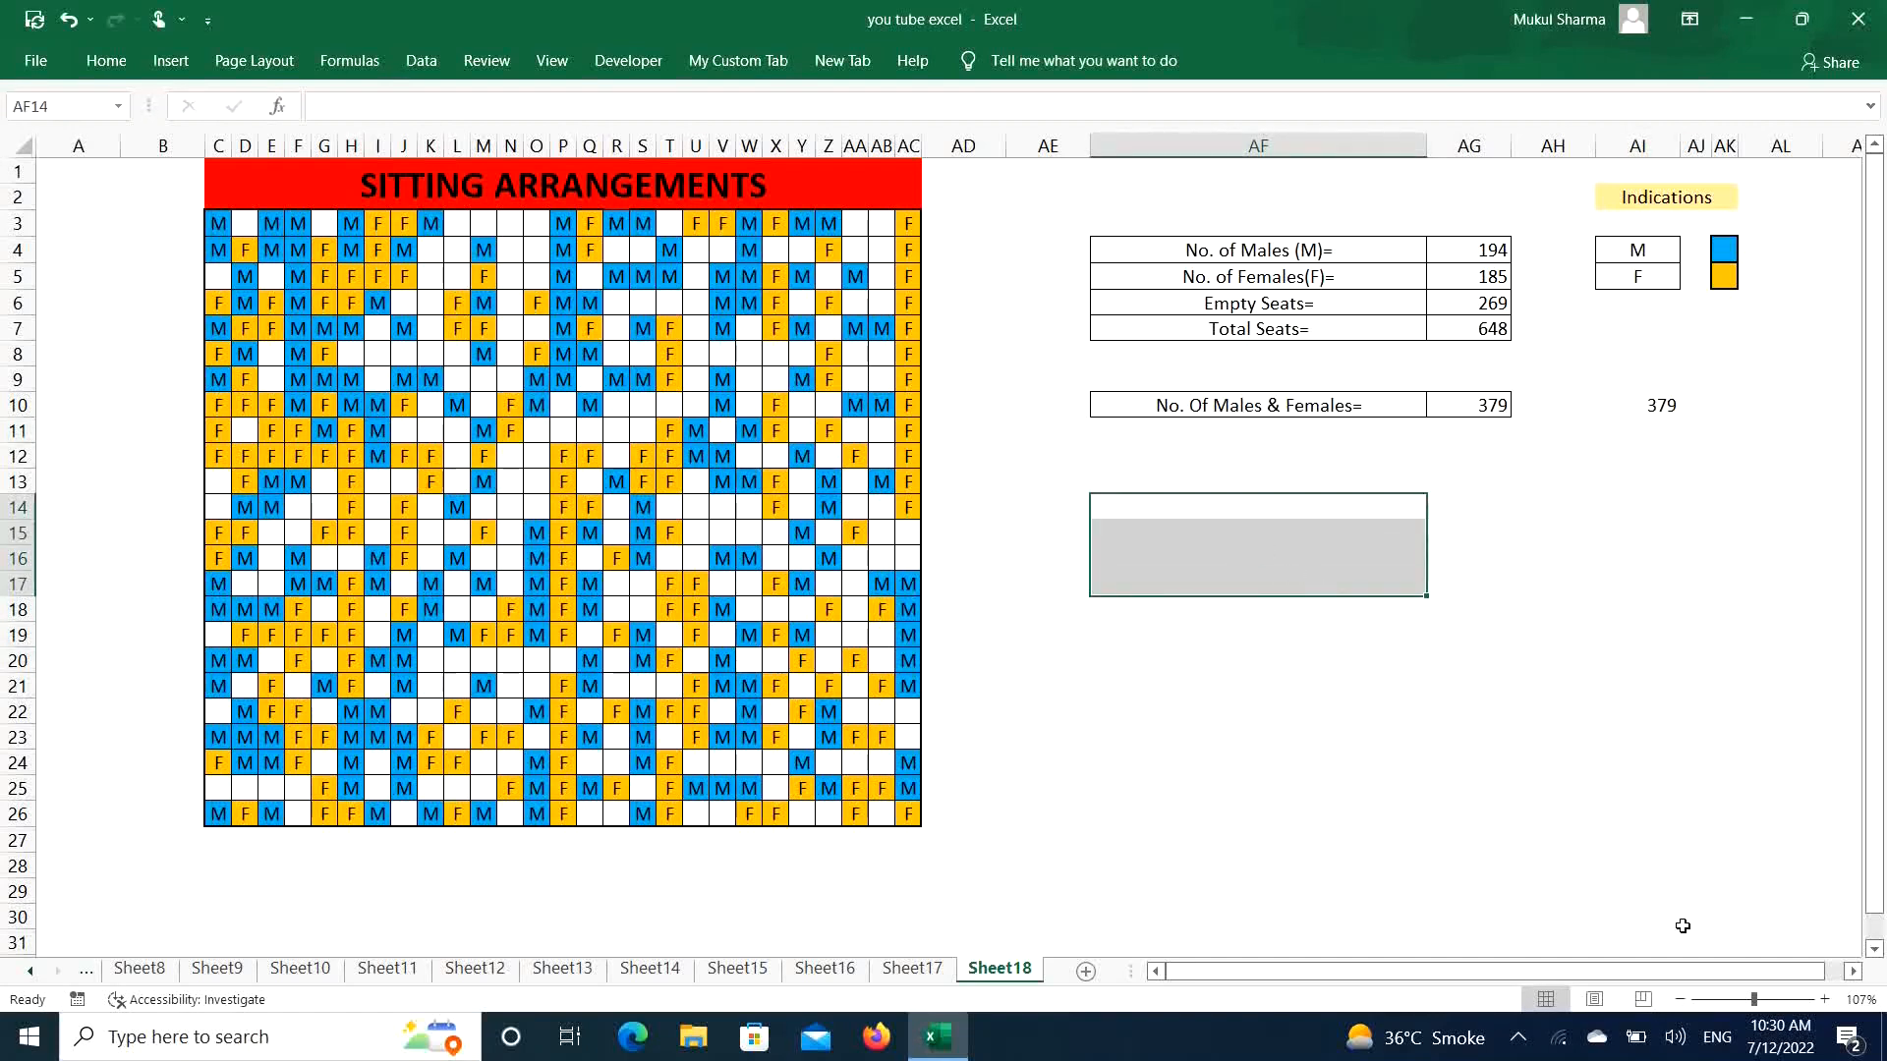
text(count)
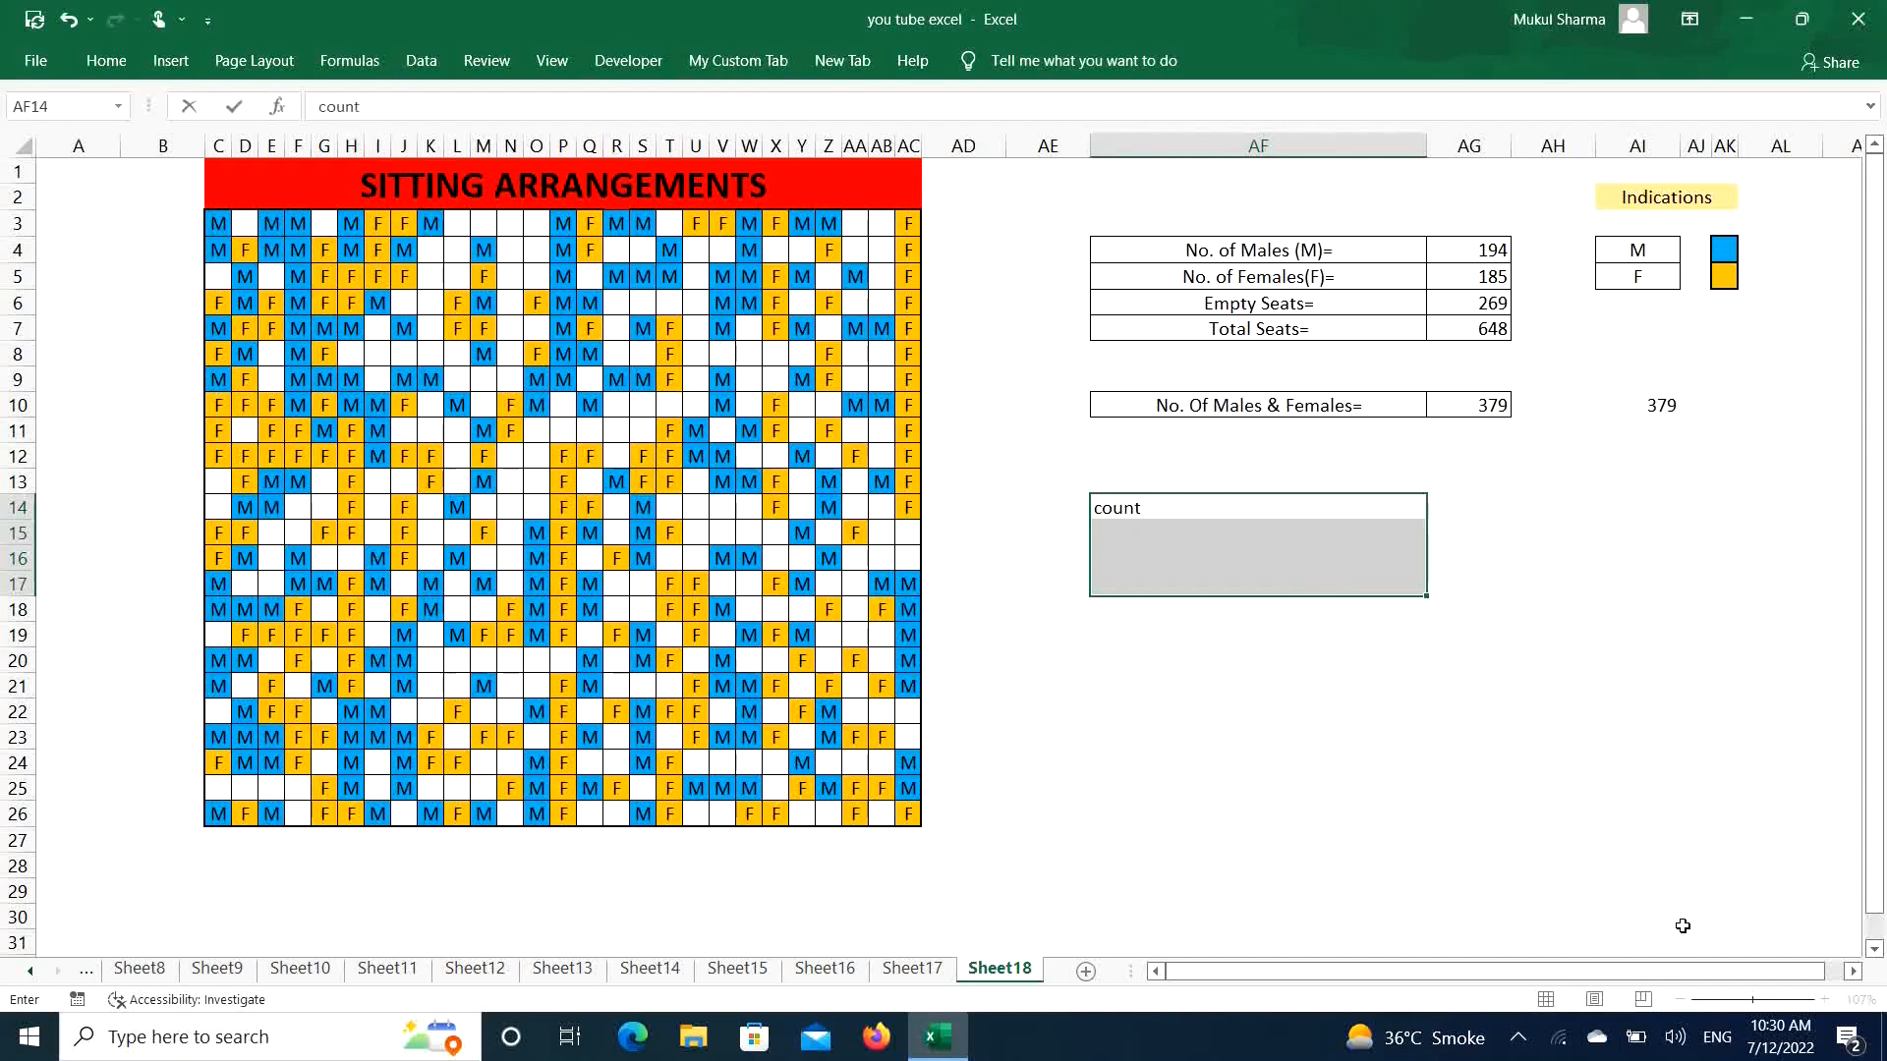
text(a)
key(Return)
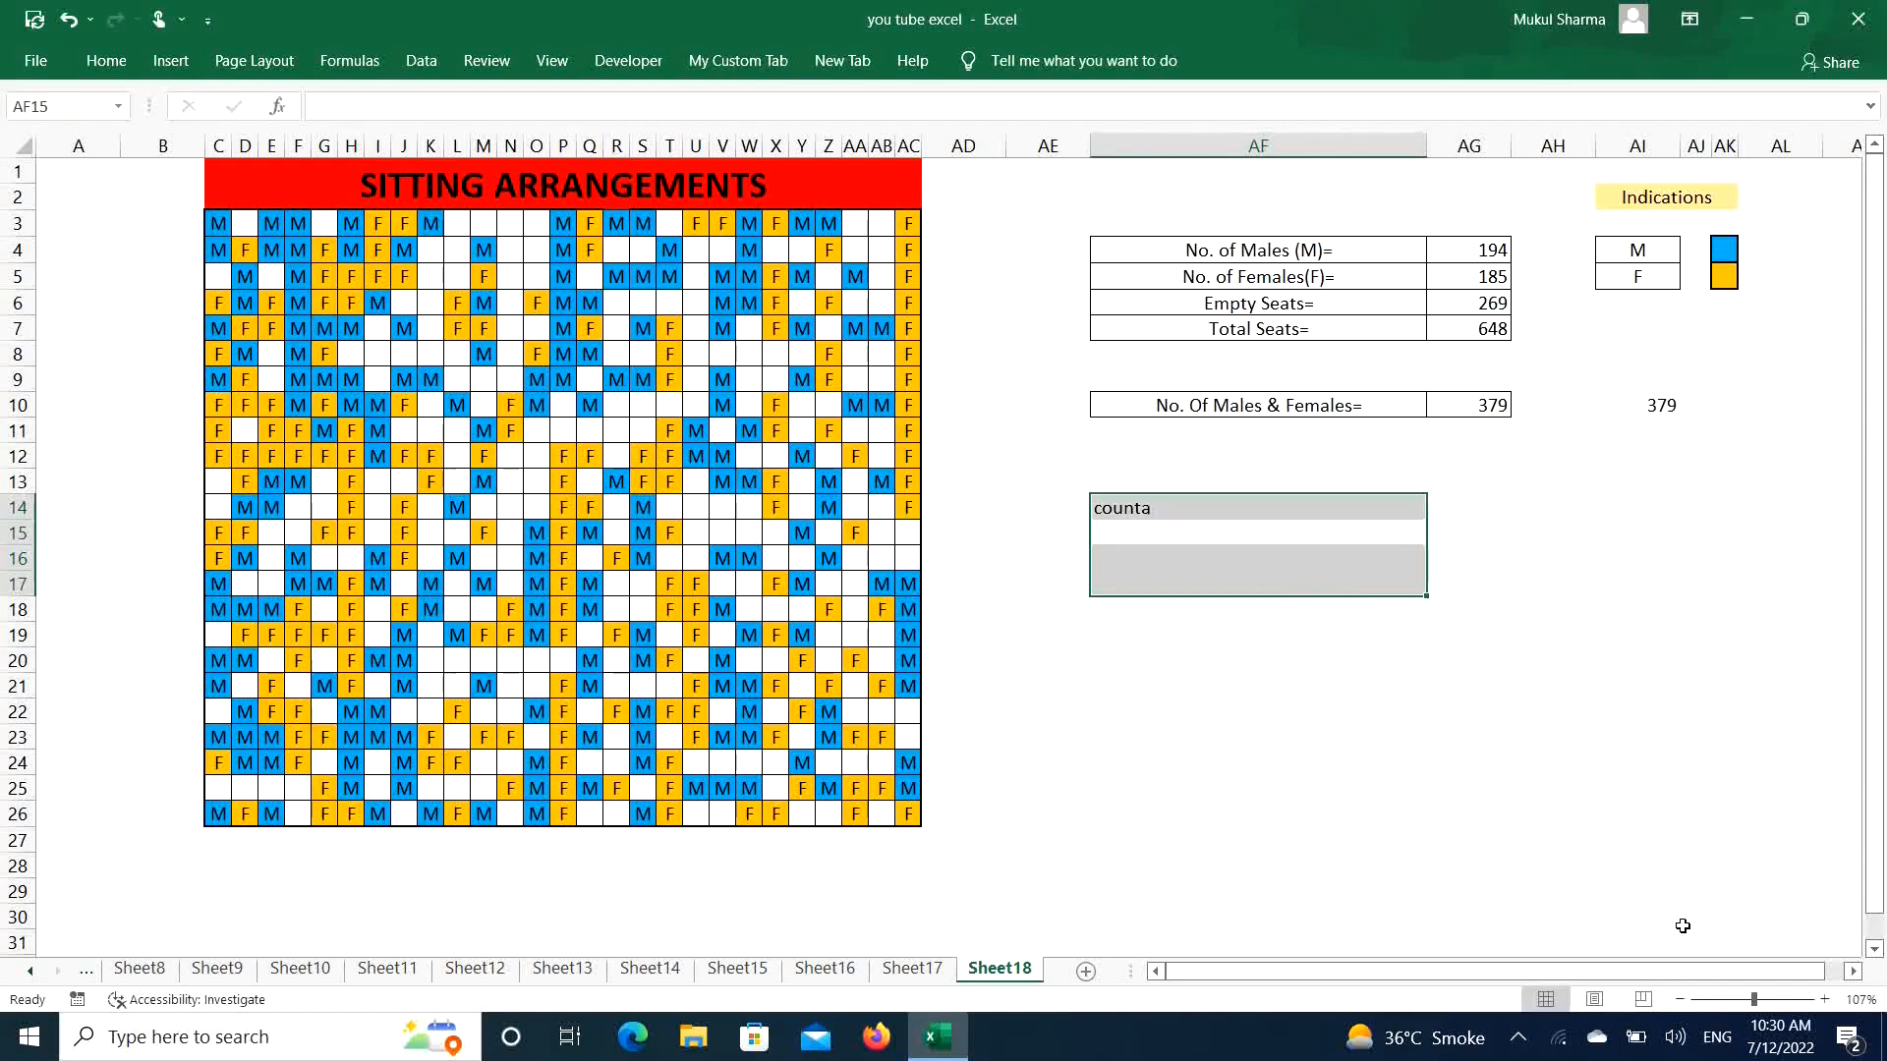
Continue the function list with countblank in cell AF15 and countif in cell AF16
text(vountb)
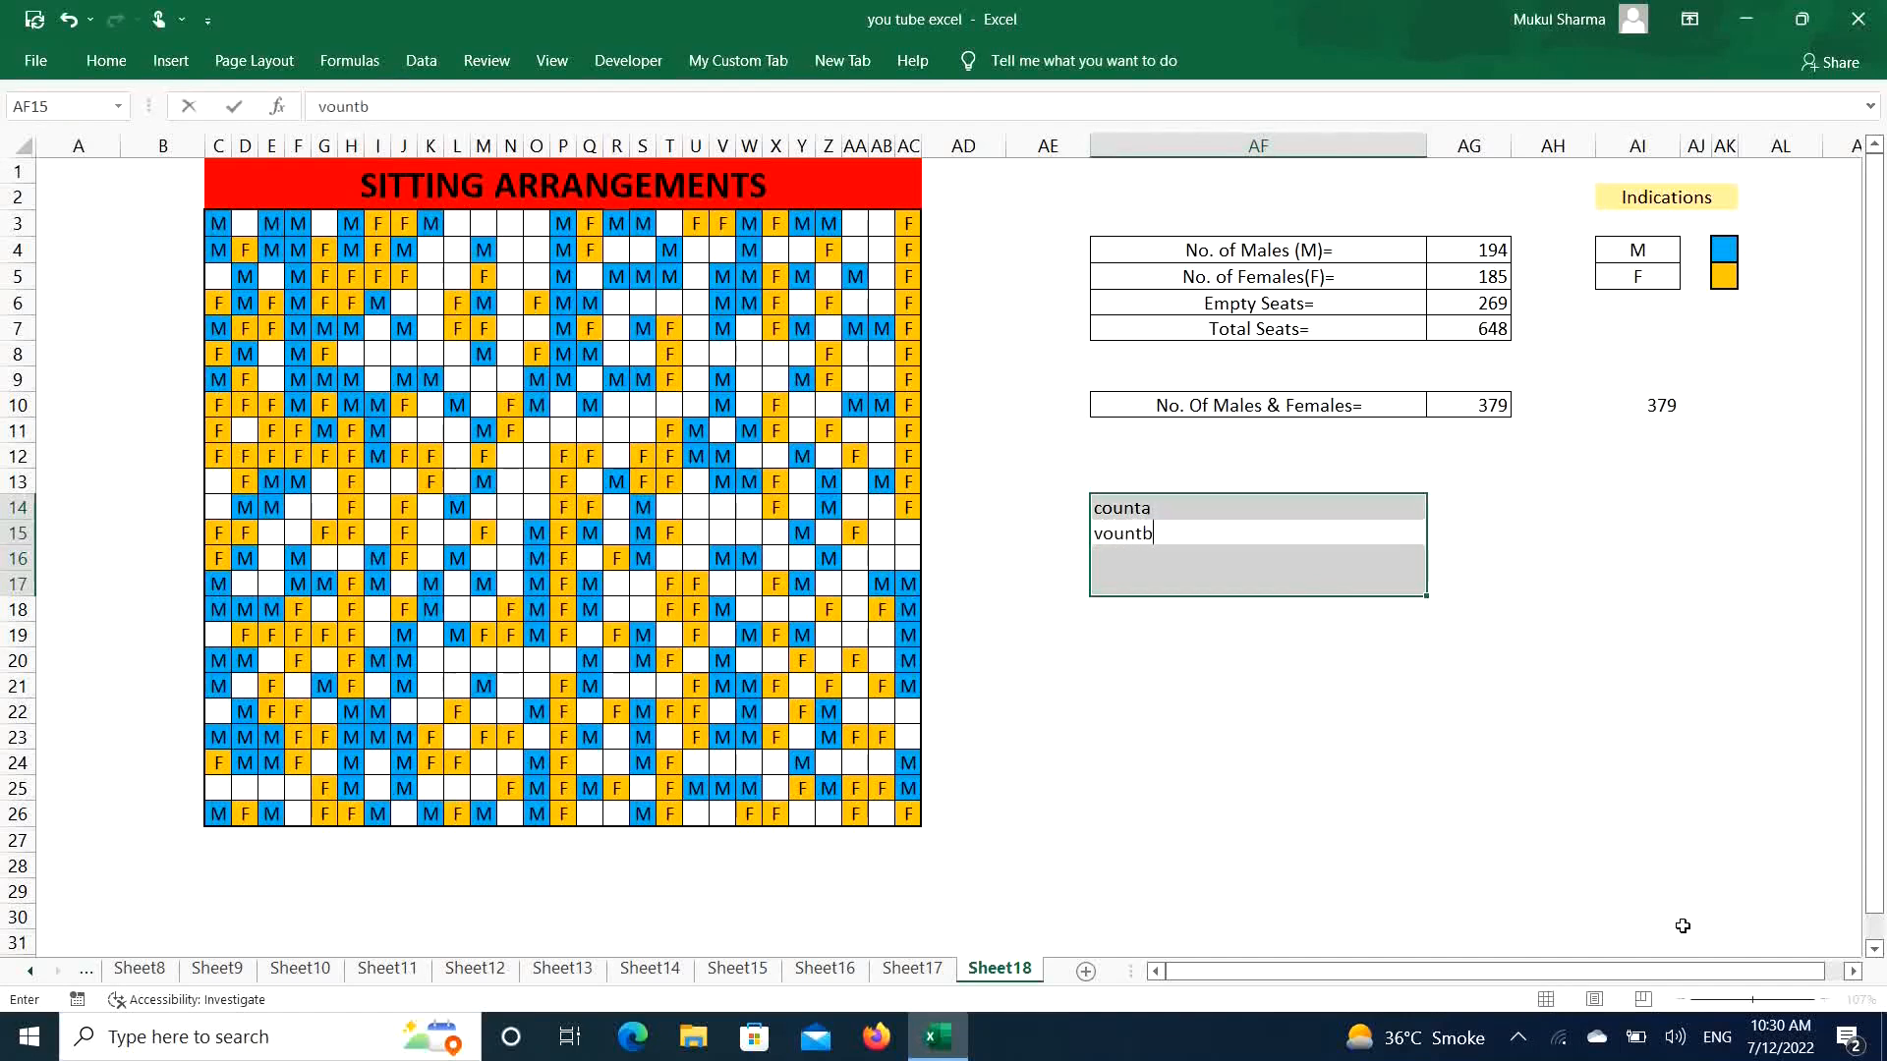
text(lank)
key(BackSpace)
key(BackSpace)
key(BackSpace)
key(BackSpace)
key(BackSpace)
key(BackSpace)
key(BackSpace)
key(BackSpace)
key(BackSpace)
key(BackSpace)
text(countblank)
key(Return)
text(countif)
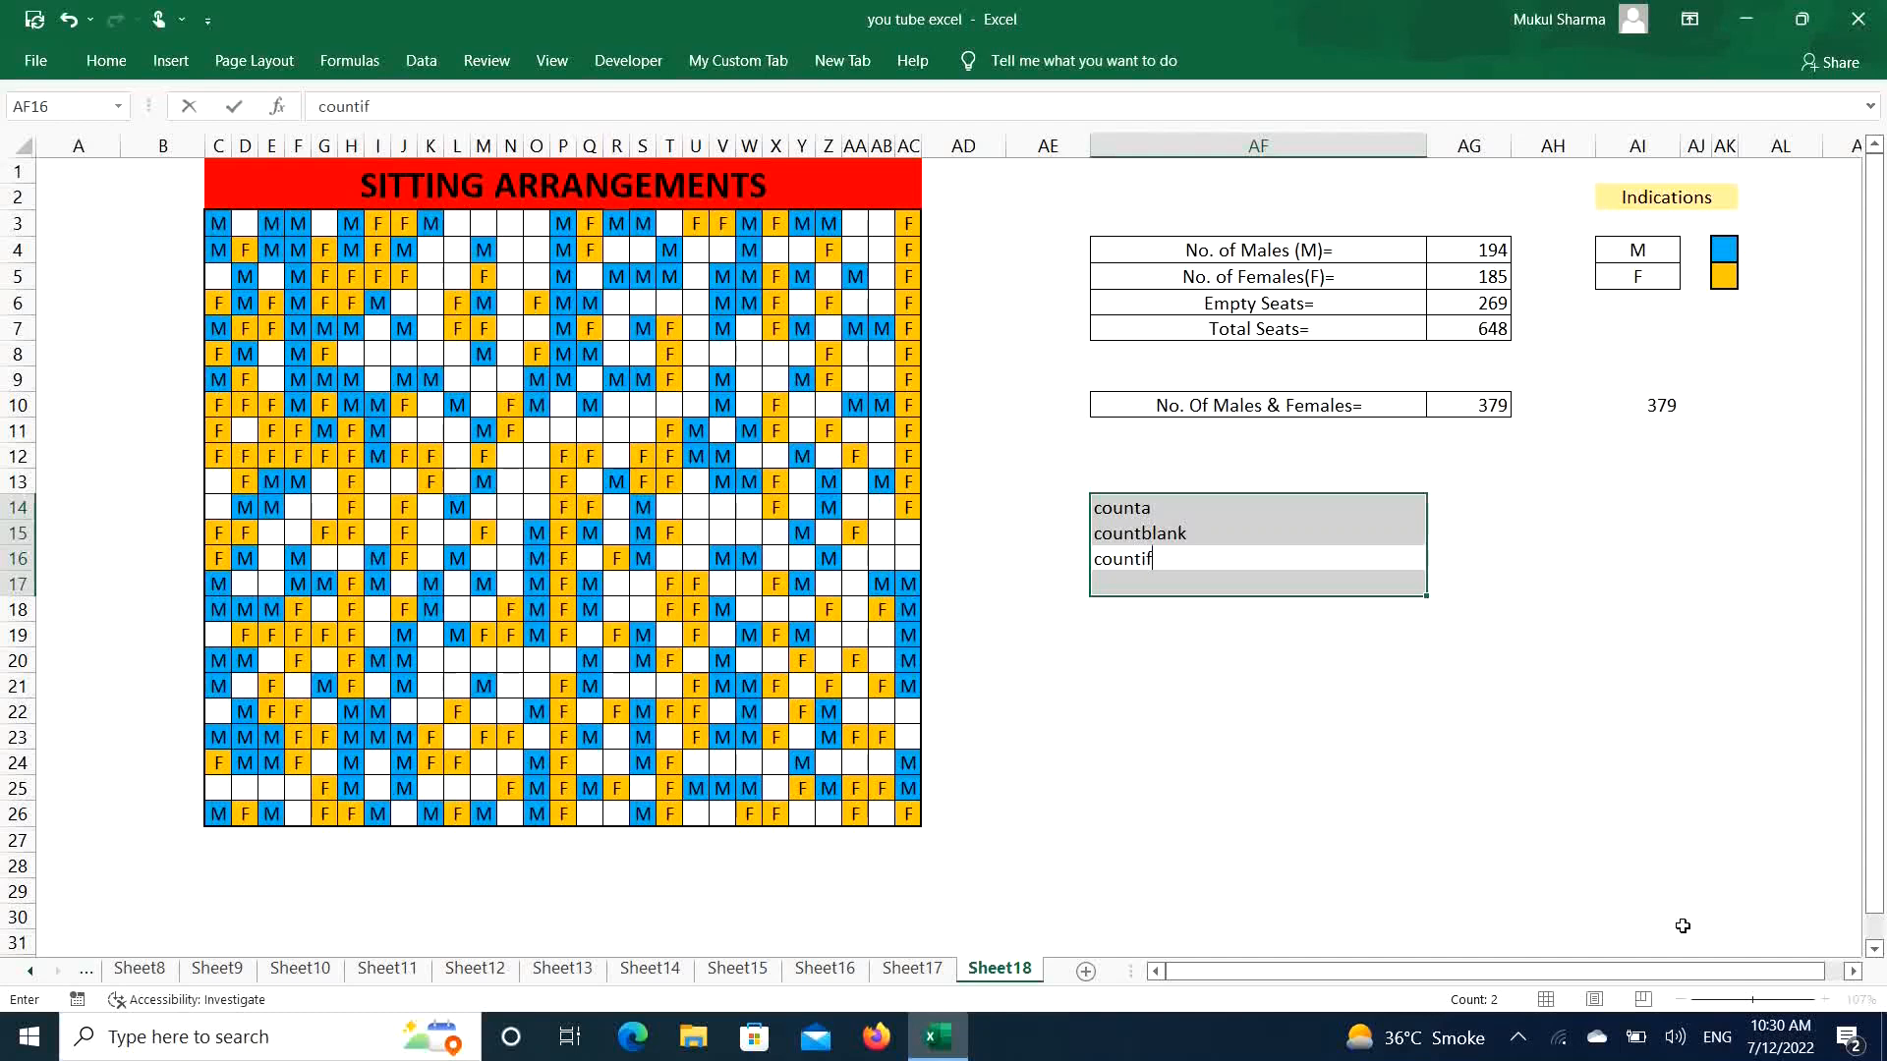
key(Return)
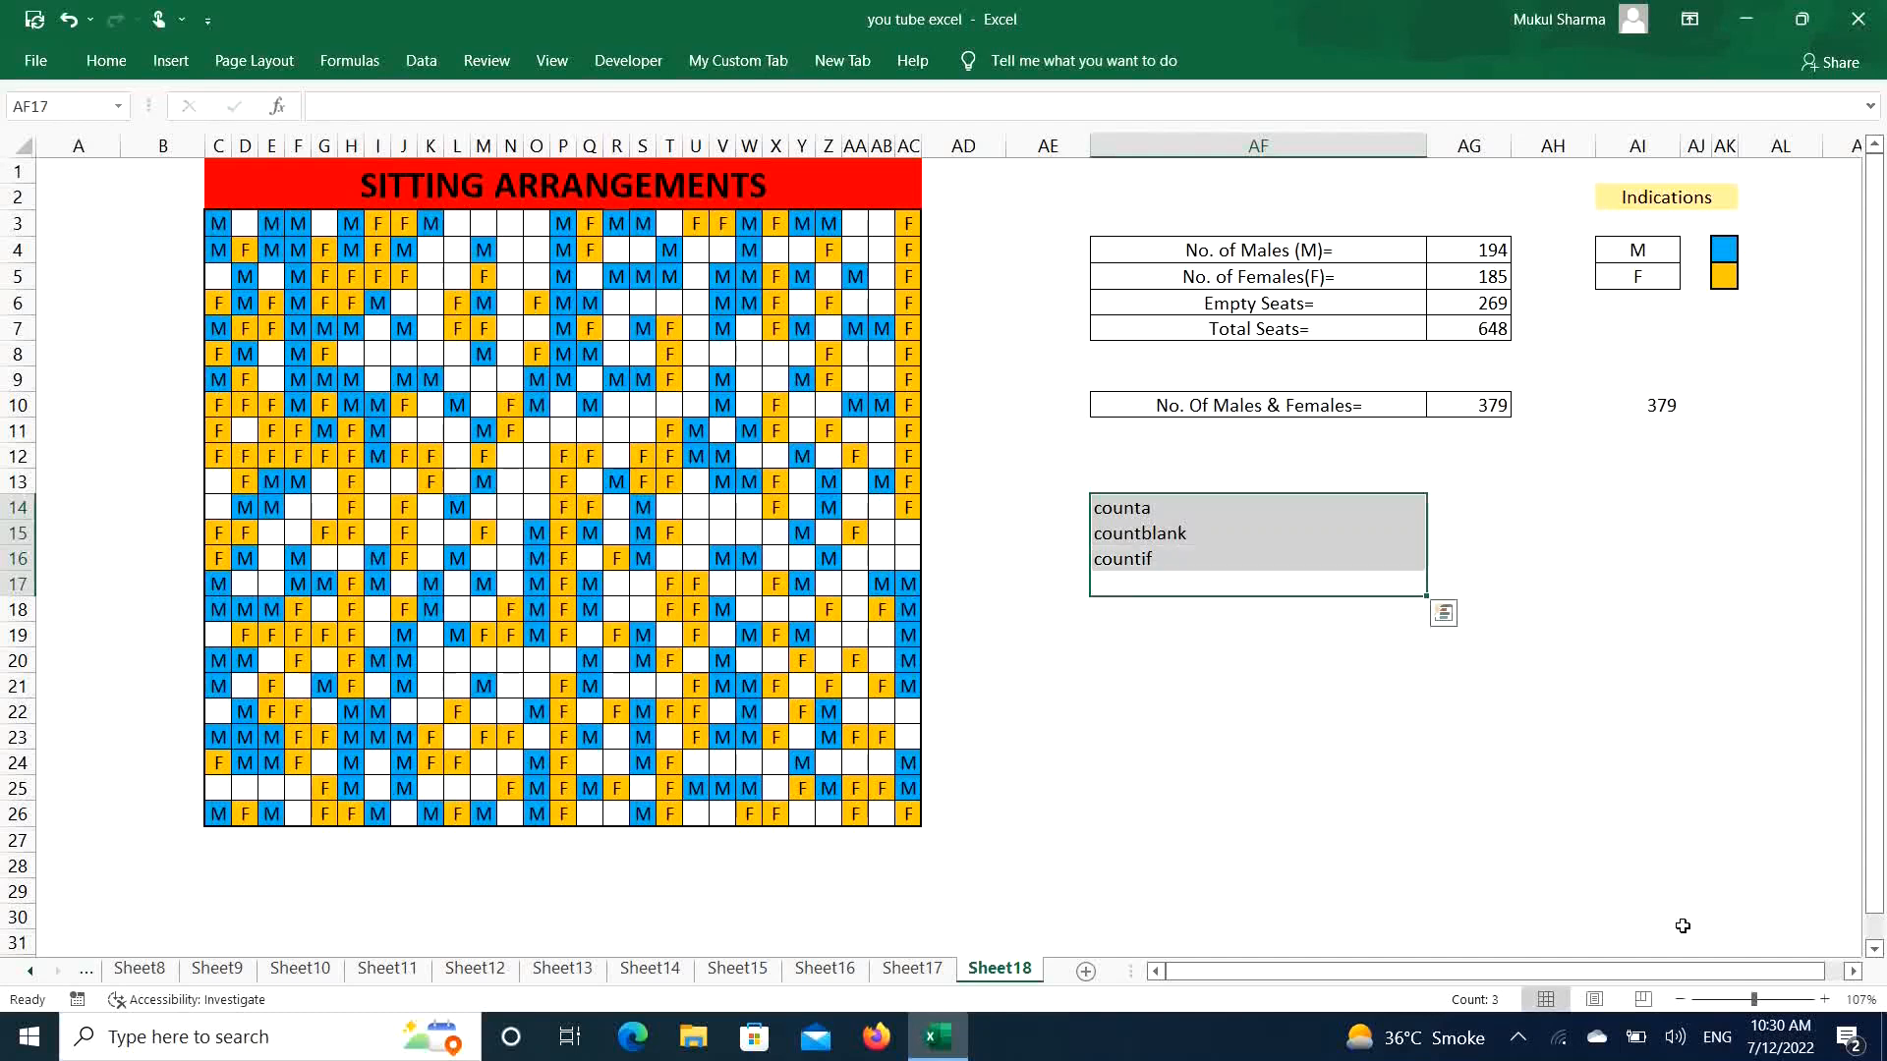